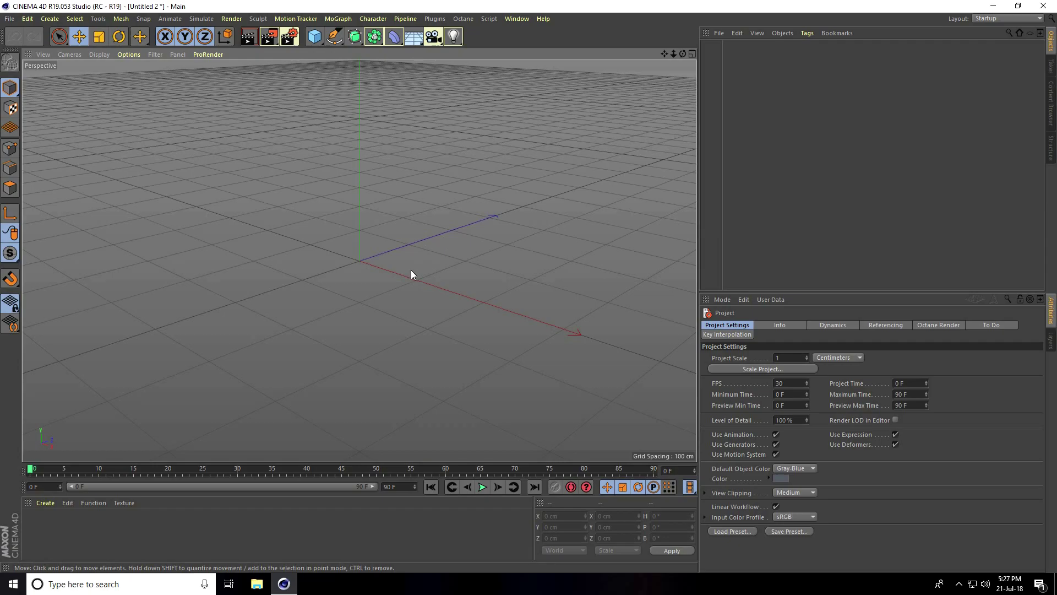
Add a sphere with a 25 cm radius and duplicate it
click(315, 36)
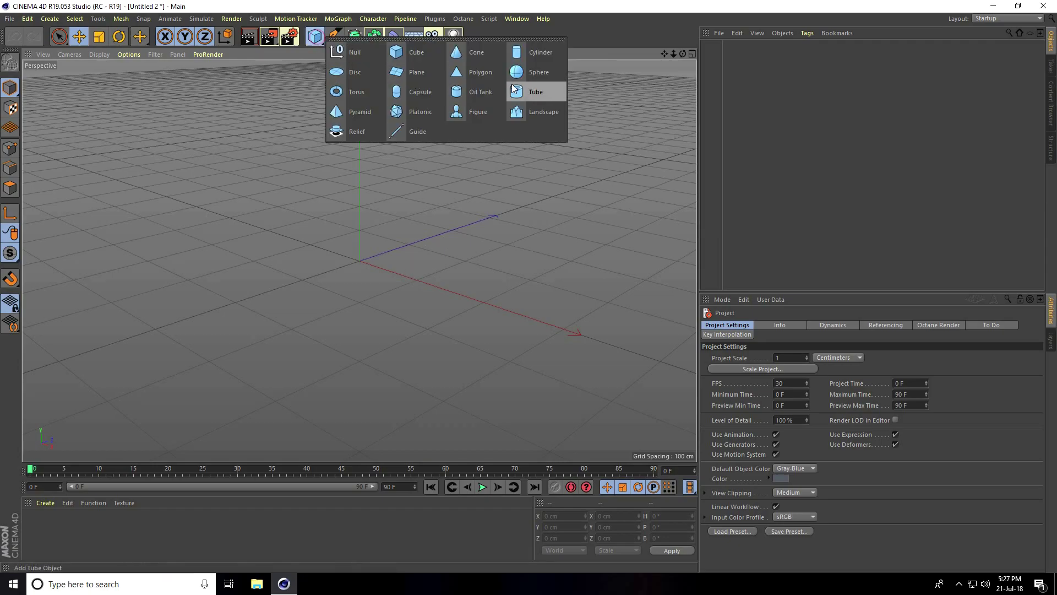
click(538, 81)
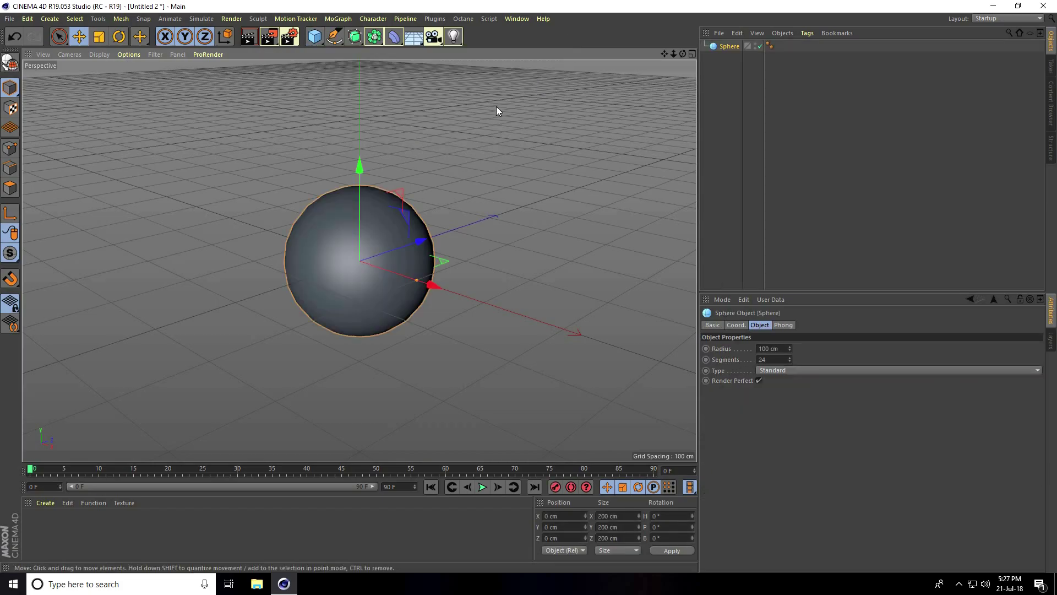
click(769, 348)
text(25)
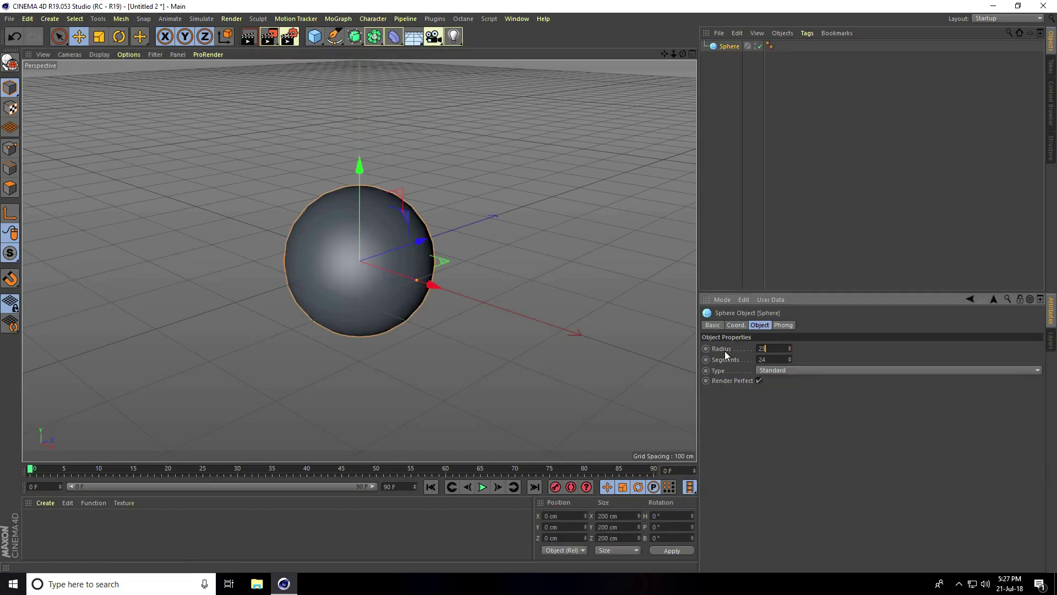
key(Return)
scroll(362, 243, up, 3)
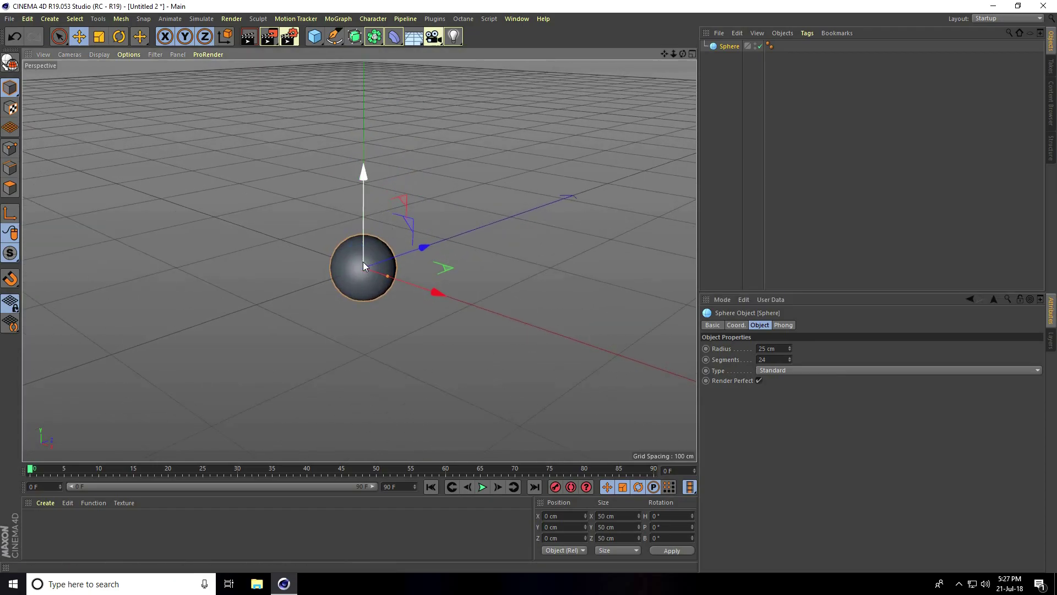
key(ctrl+c)
key(ctrl+v)
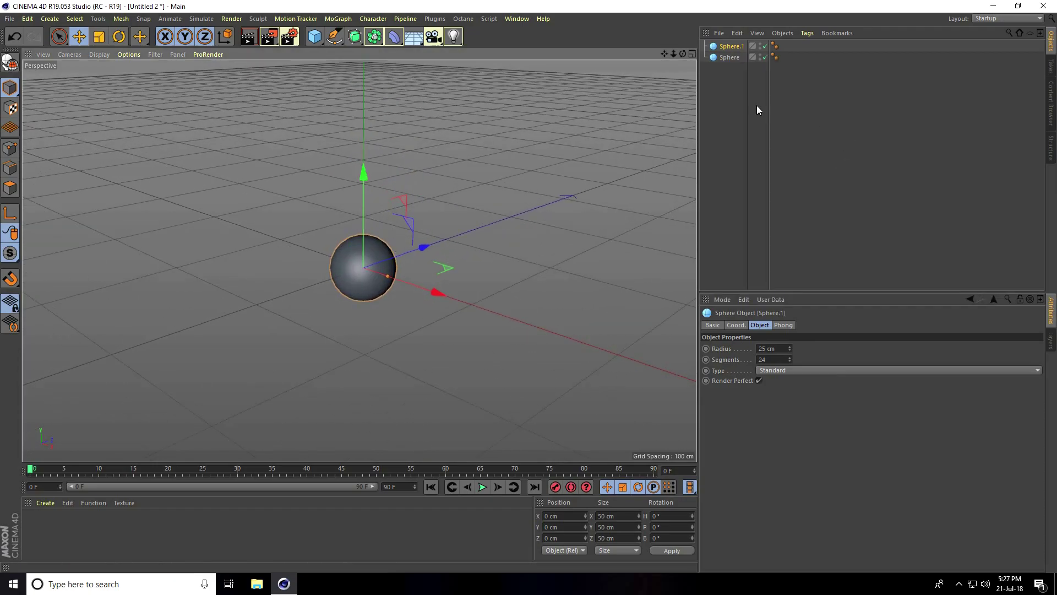
click(723, 58)
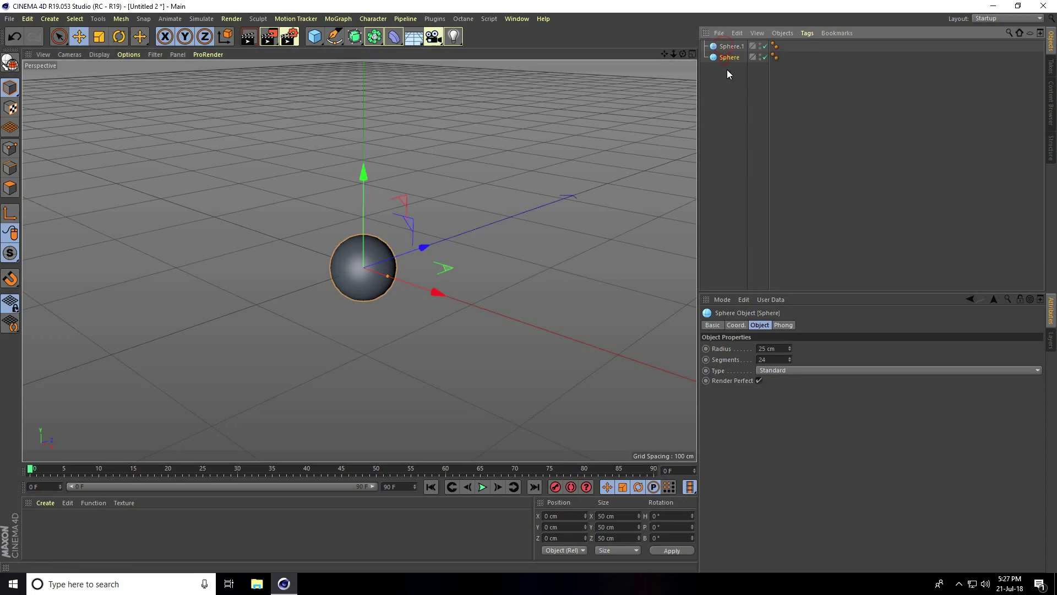
Add an icosahedron Platonic with a 25 cm radius and duplicate it
click(315, 38)
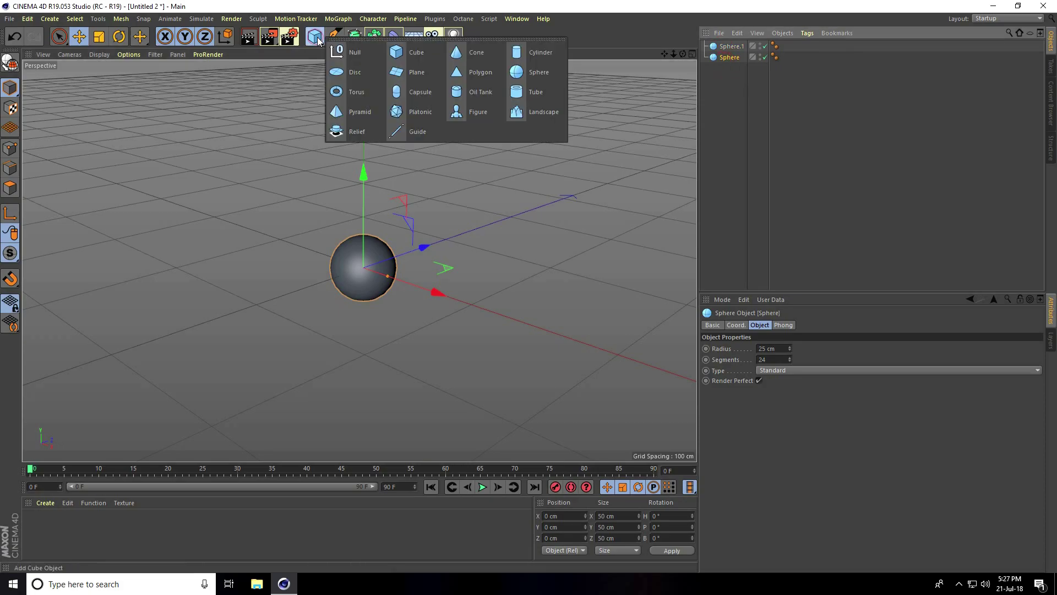
click(412, 116)
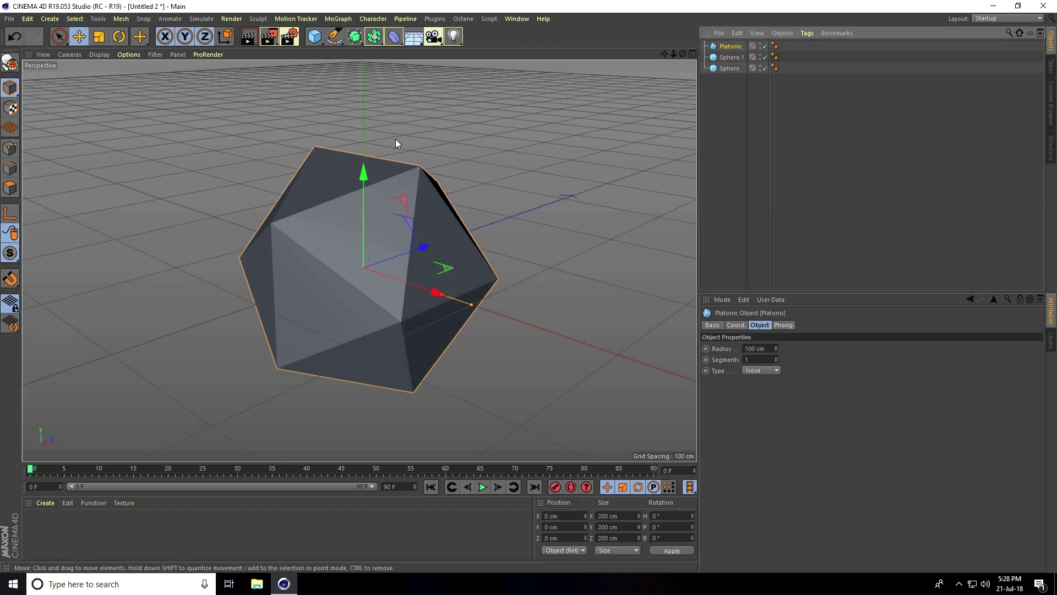
click(769, 350)
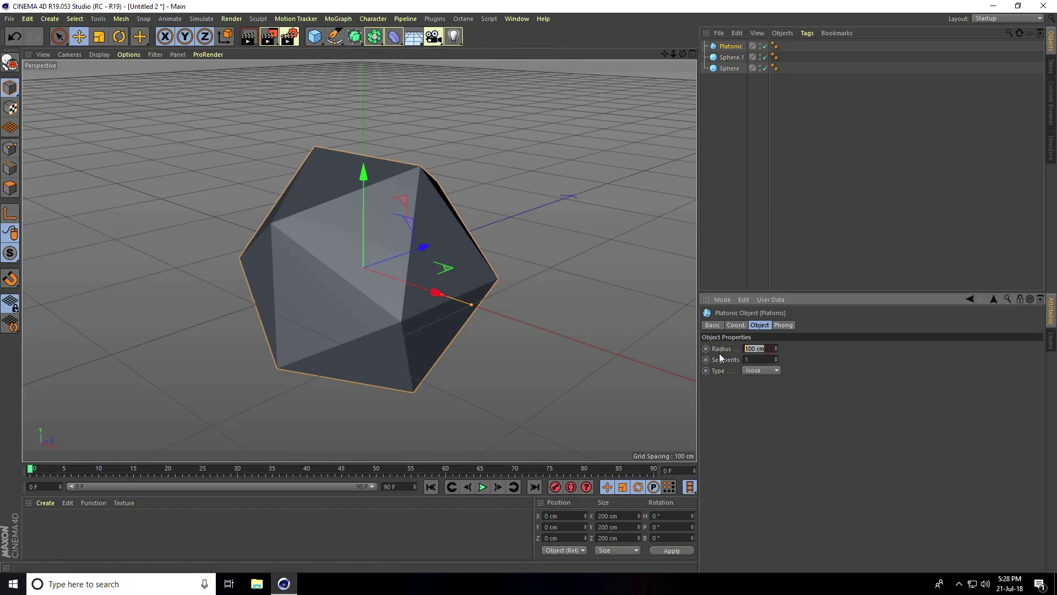
text(20)
text(5)
key(Return)
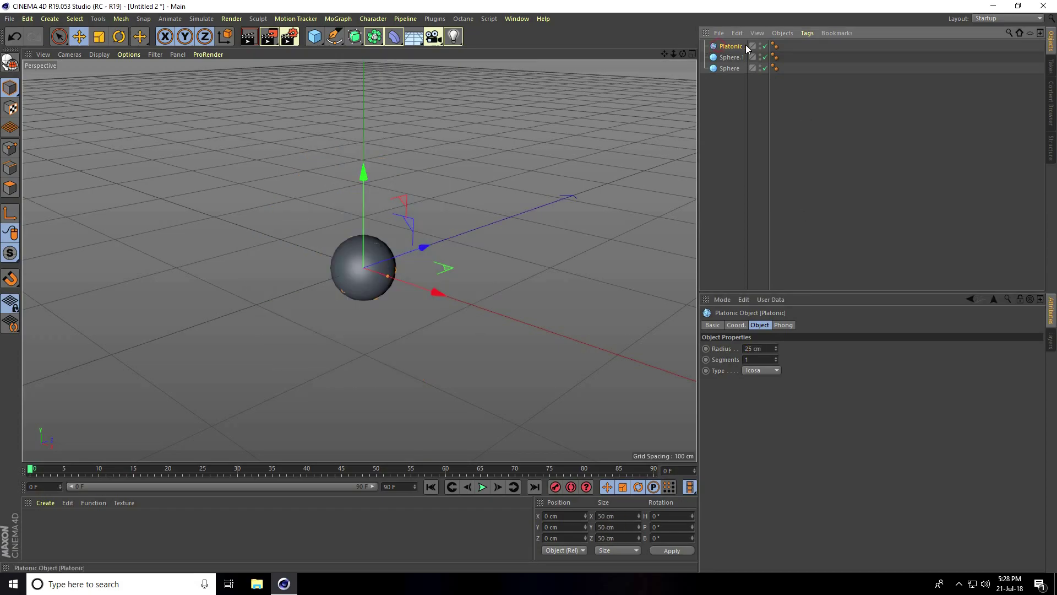
key(ctrl+c)
key(ctrl+v)
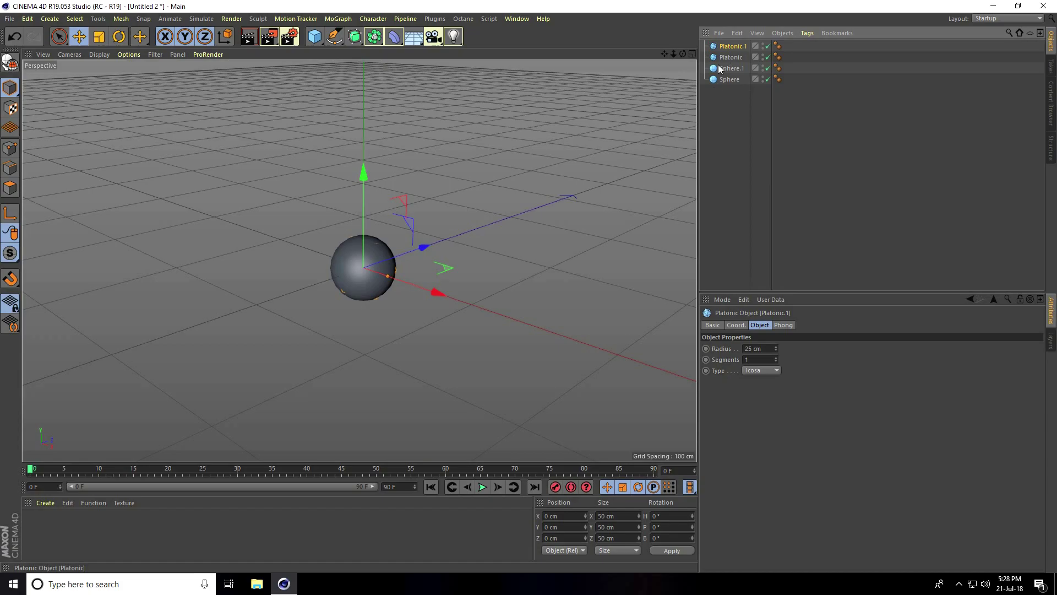
Add a cube sized 40 cm on X, Y and Z
click(321, 40)
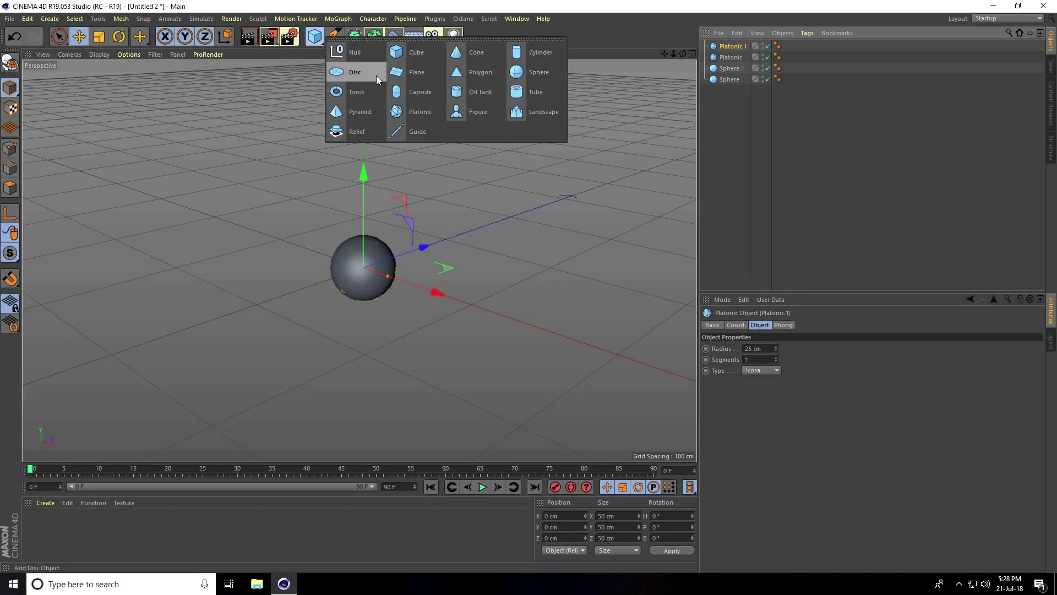
click(418, 50)
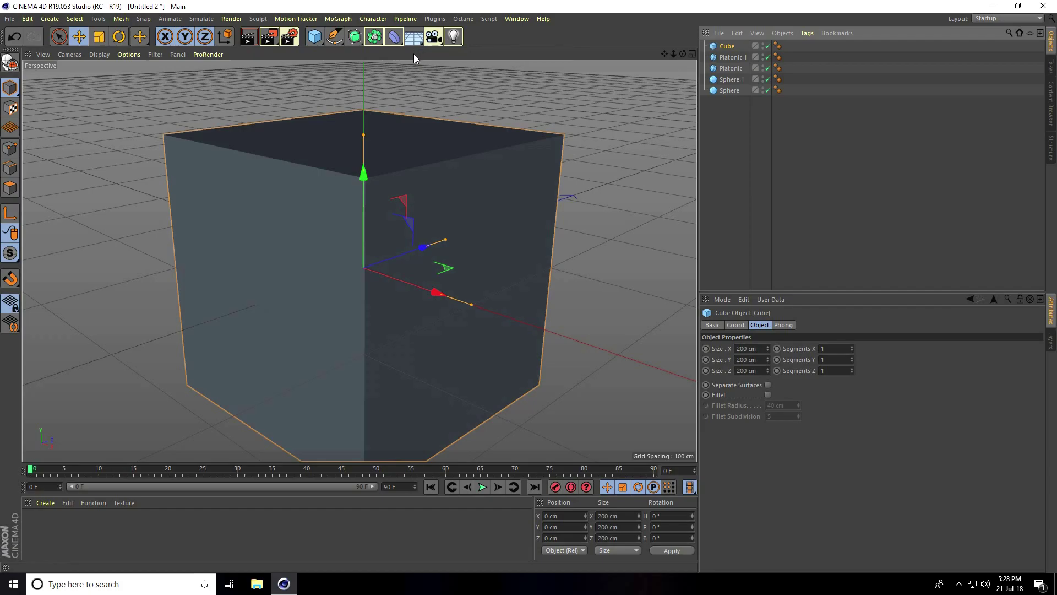
double_click(749, 348)
text(40)
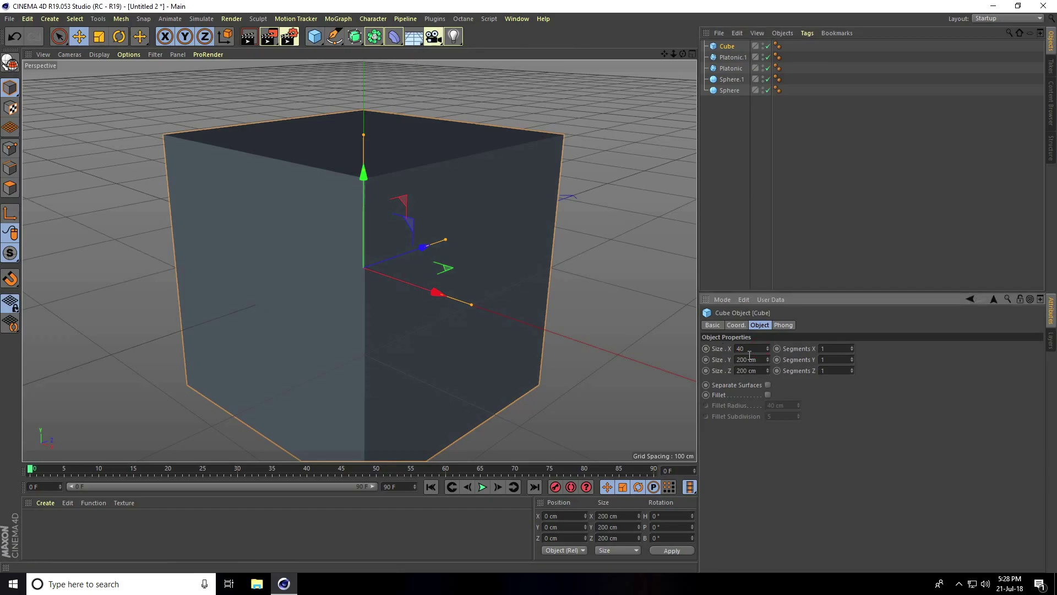
key(Tab)
text(40)
key(Tab)
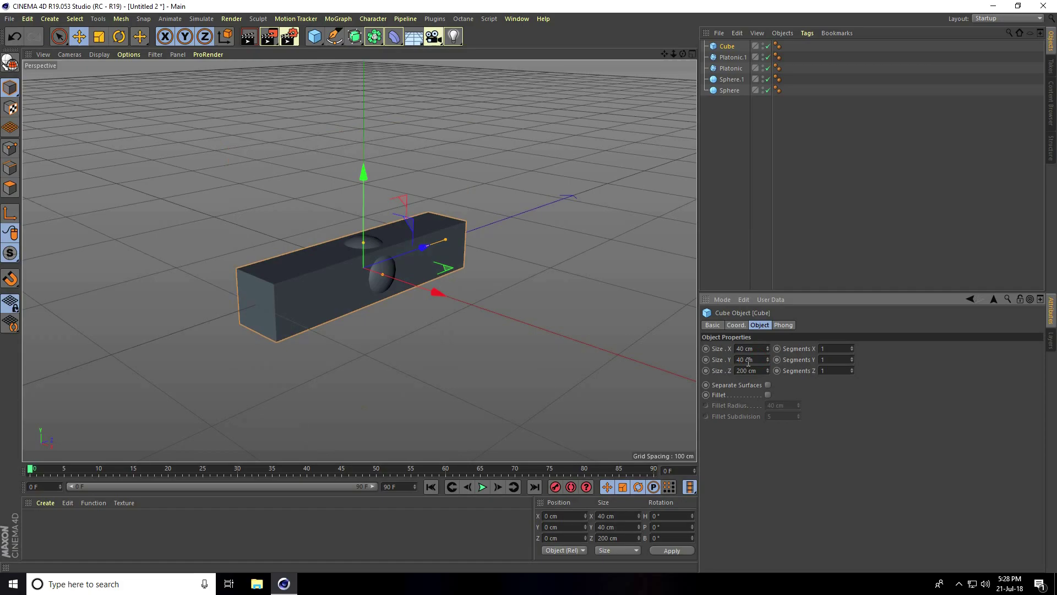
text(40)
key(Return)
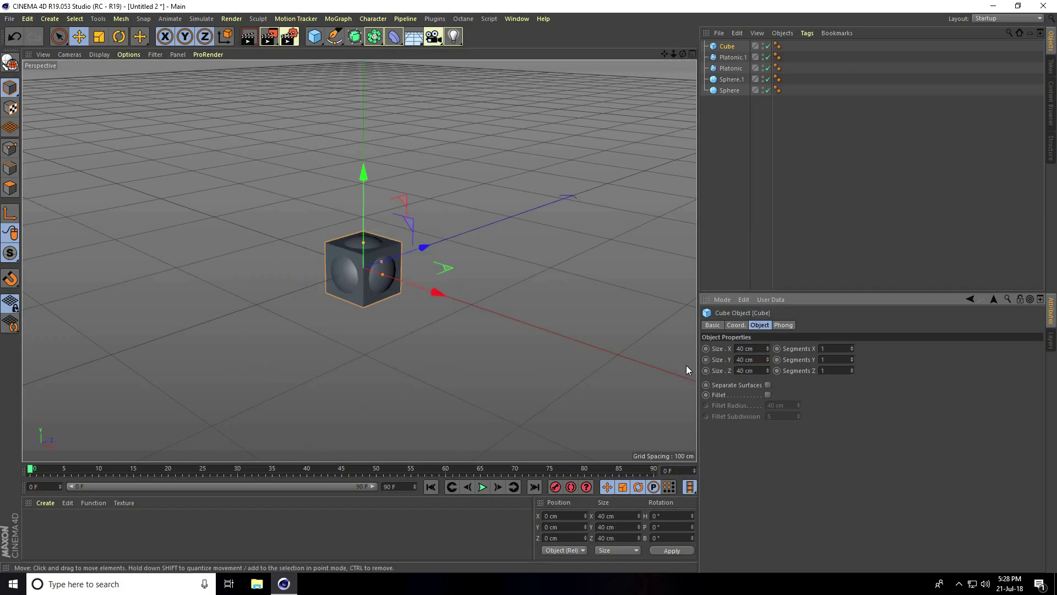
scroll(360, 268, up, 5)
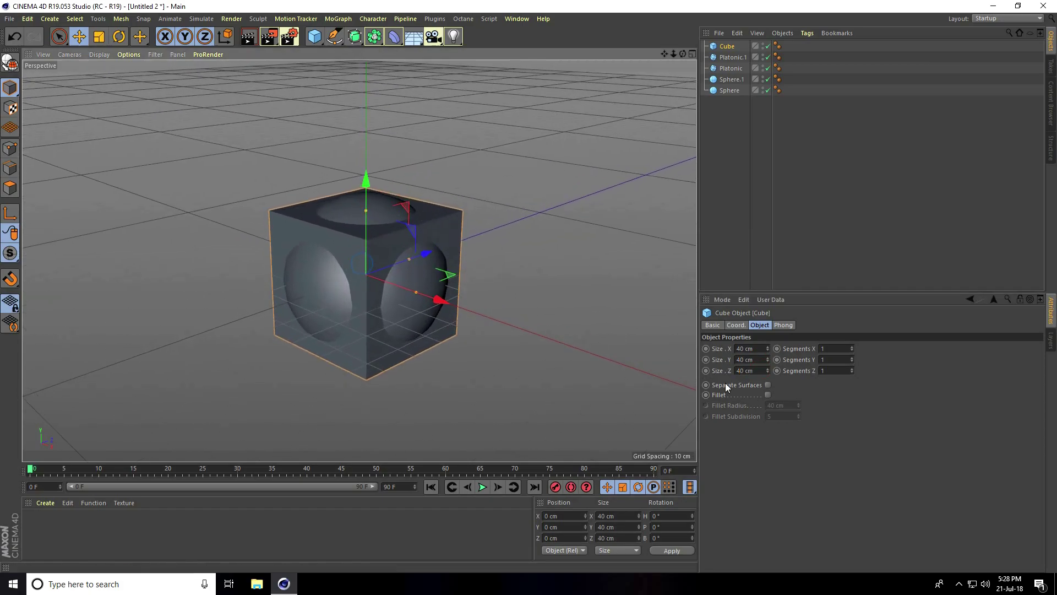
Turn on the cube's fillet with a 3 cm fillet radius
click(768, 394)
double_click(783, 408)
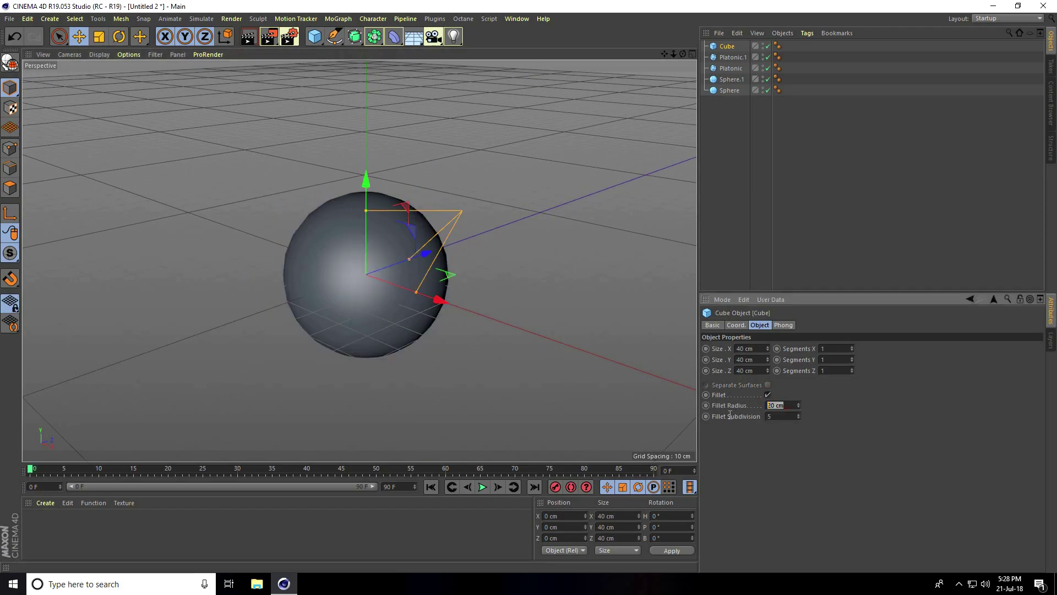
text(3)
key(Return)
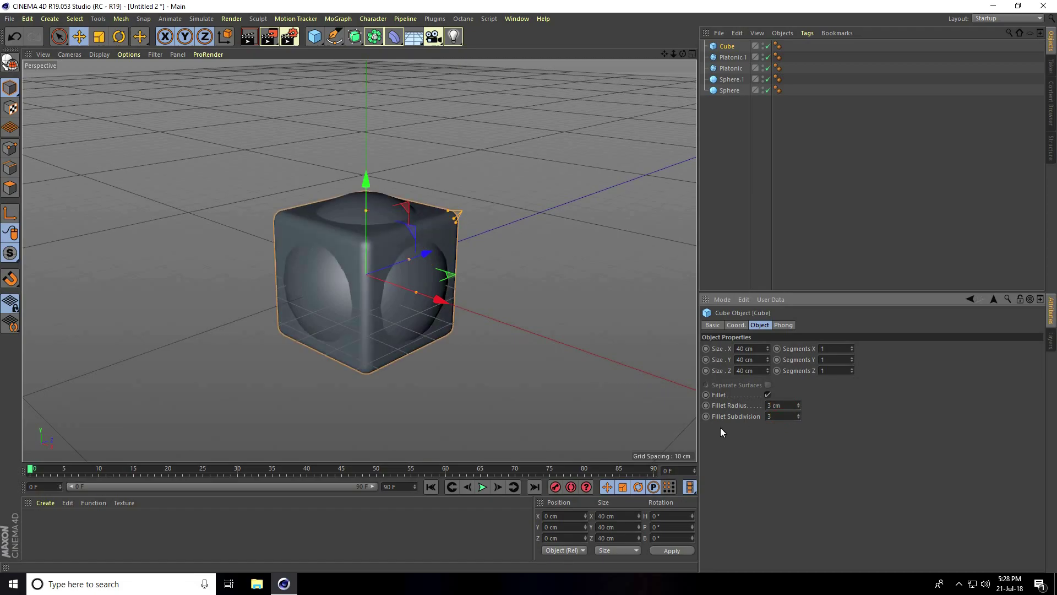
scroll(547, 329, down, 6)
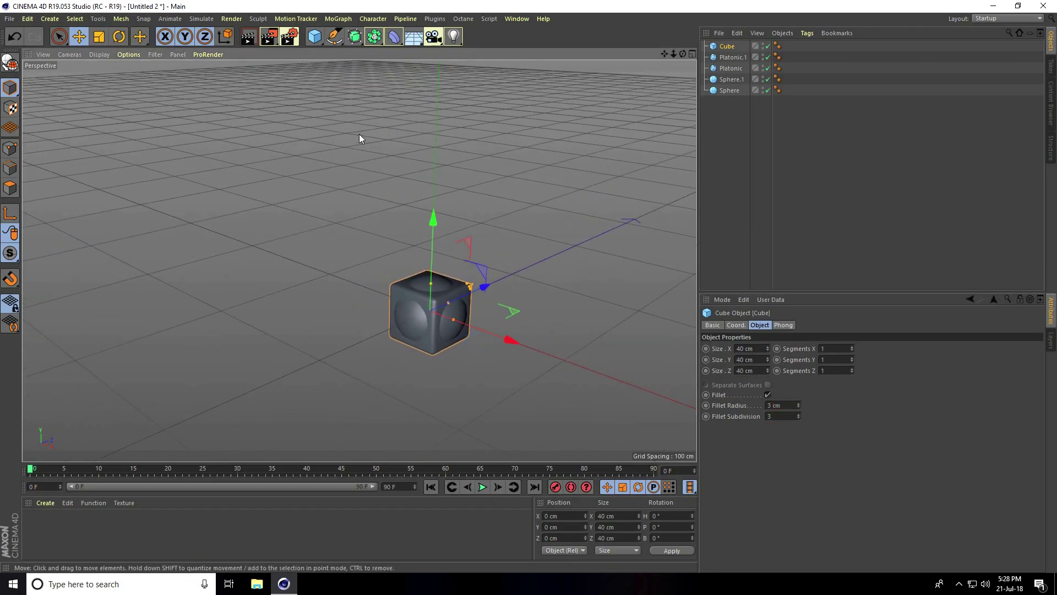
Add a Cloner object from the MoGraph menu
click(331, 20)
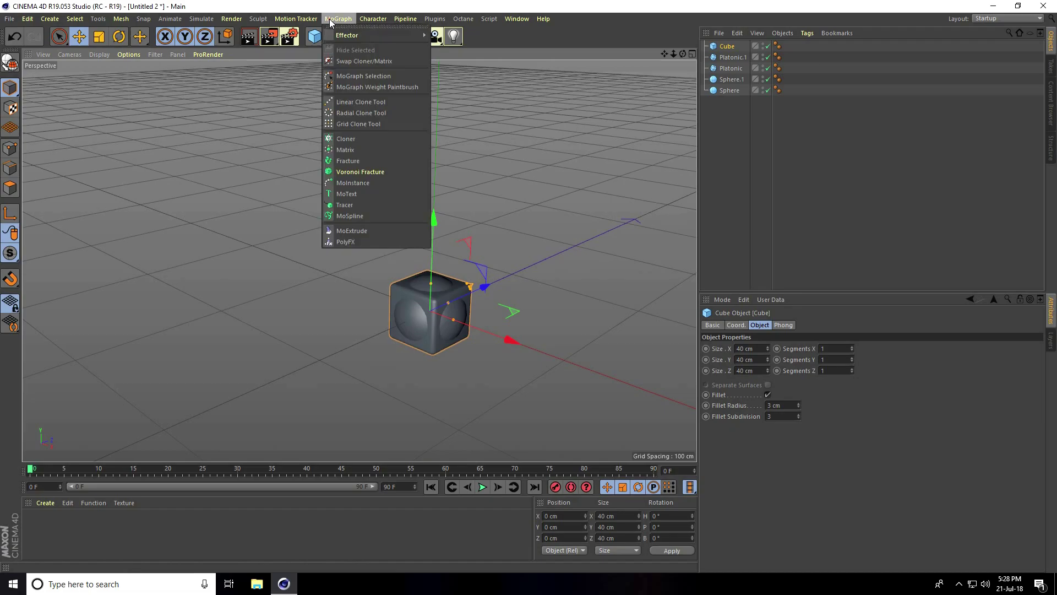
click(375, 138)
drag(713, 130, 741, 55)
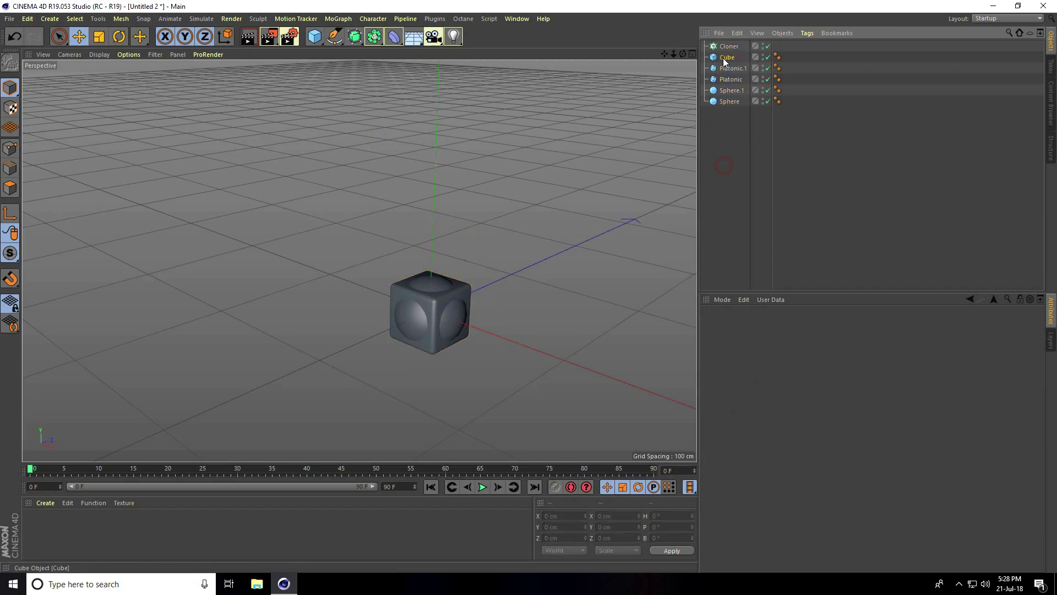
Duplicate the rounded cube and place all six shapes under the Cloner
click(725, 59)
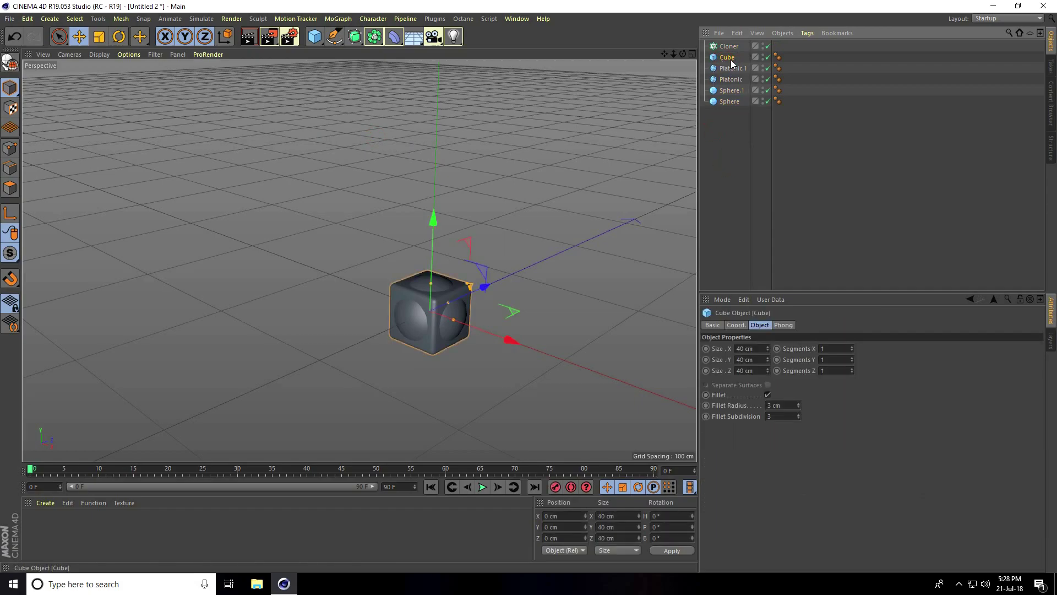
key(ctrl+c)
key(ctrl+v)
drag(726, 47, 726, 62)
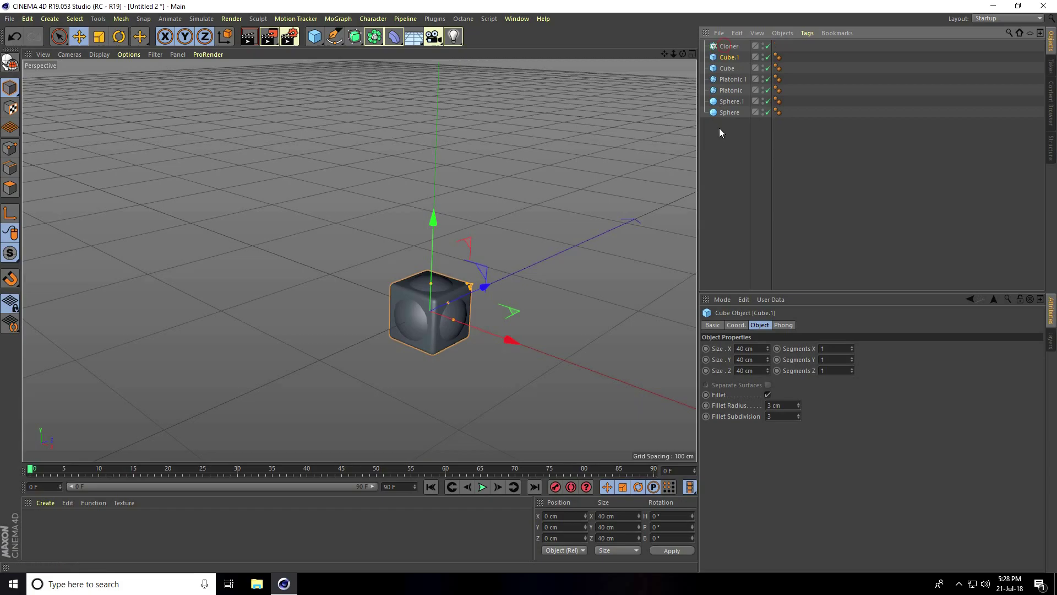
mouse_move(716, 143)
mouse_down()
mouse_move(743, 52)
mouse_move(730, 47)
mouse_up()
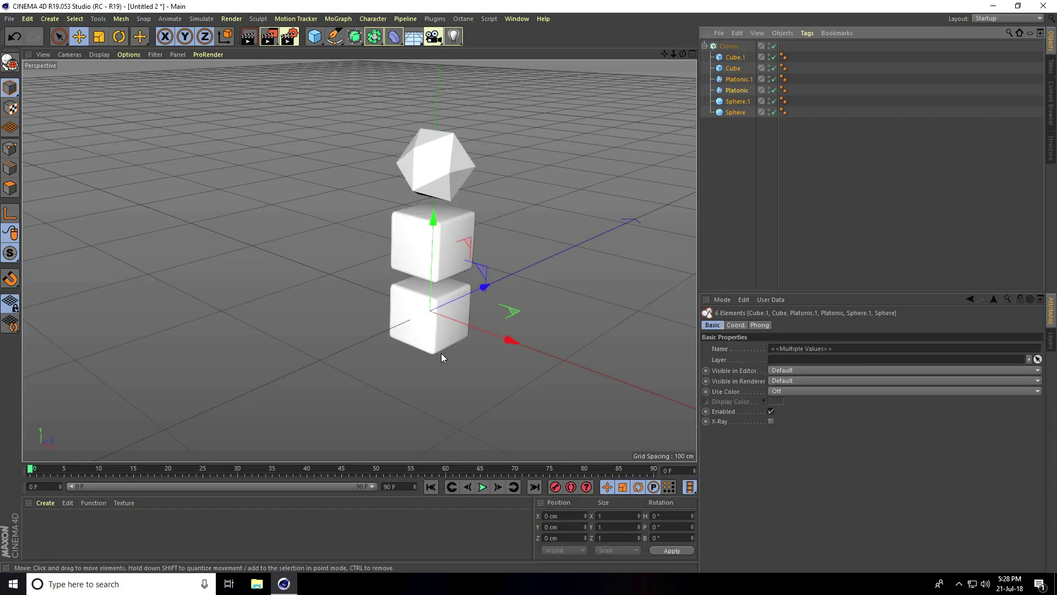
click(729, 47)
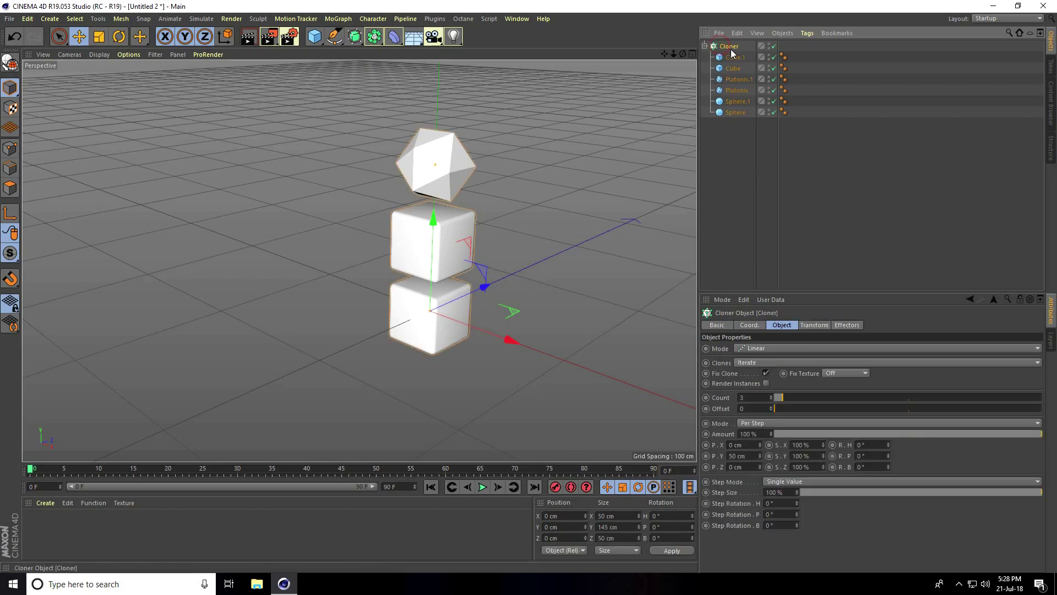
Switch the Cloner to Grid Array mode with a count of 6 per axis
click(744, 346)
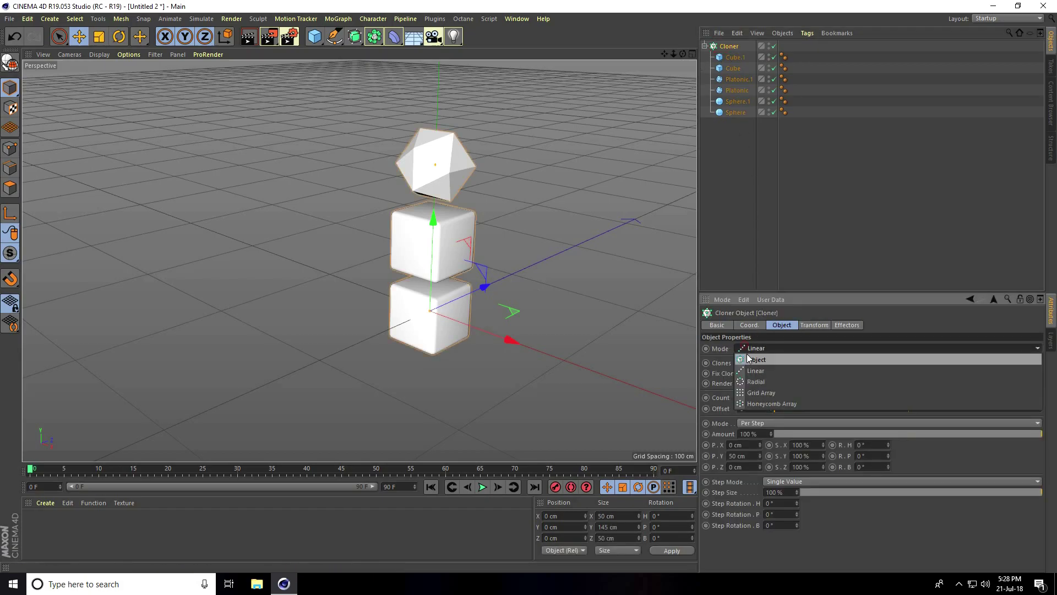
click(752, 391)
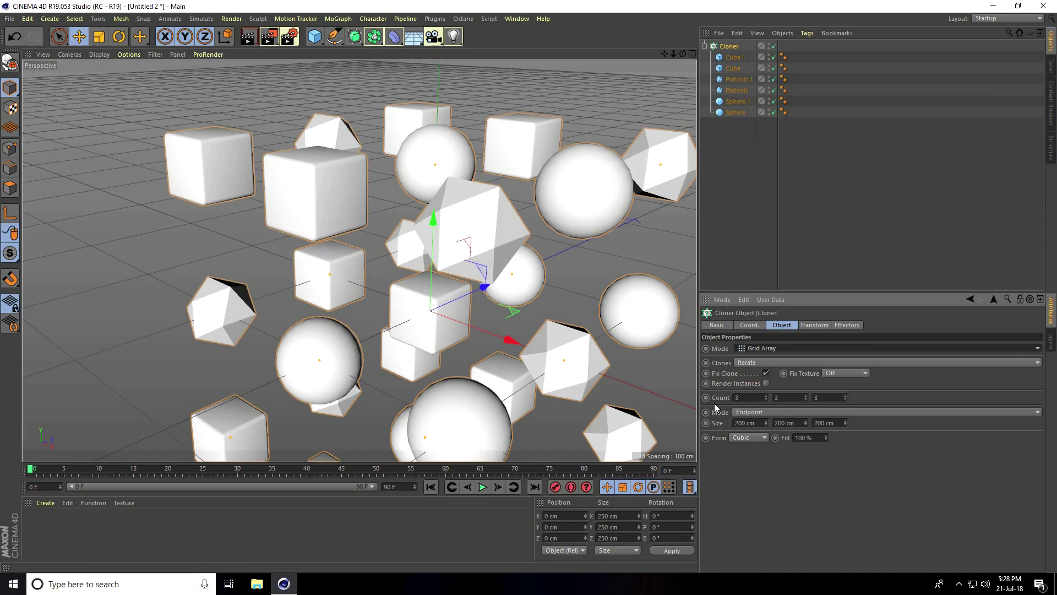
drag(766, 395, 847, 397)
scroll(478, 209, down, 3)
mouse_move(478, 209)
alt+mouse_down()
mouse_move(437, 246)
mouse_move(487, 242)
mouse_move(487, 219)
mouse_move(499, 218)
alt+mouse_up()
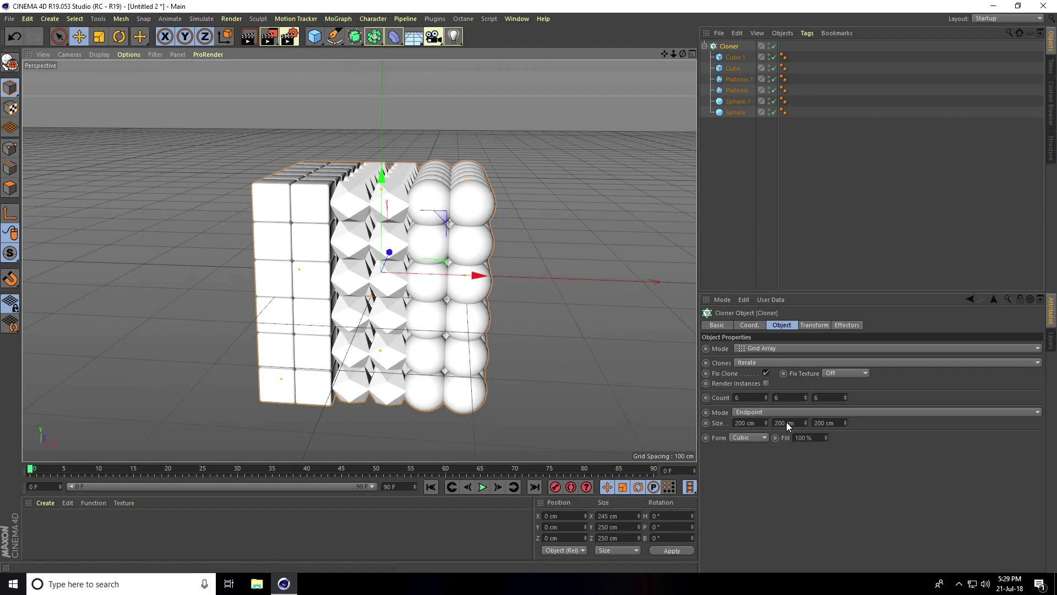
Set the grid array size to 100 cm on X, Y and Z
double_click(762, 423)
text(1)
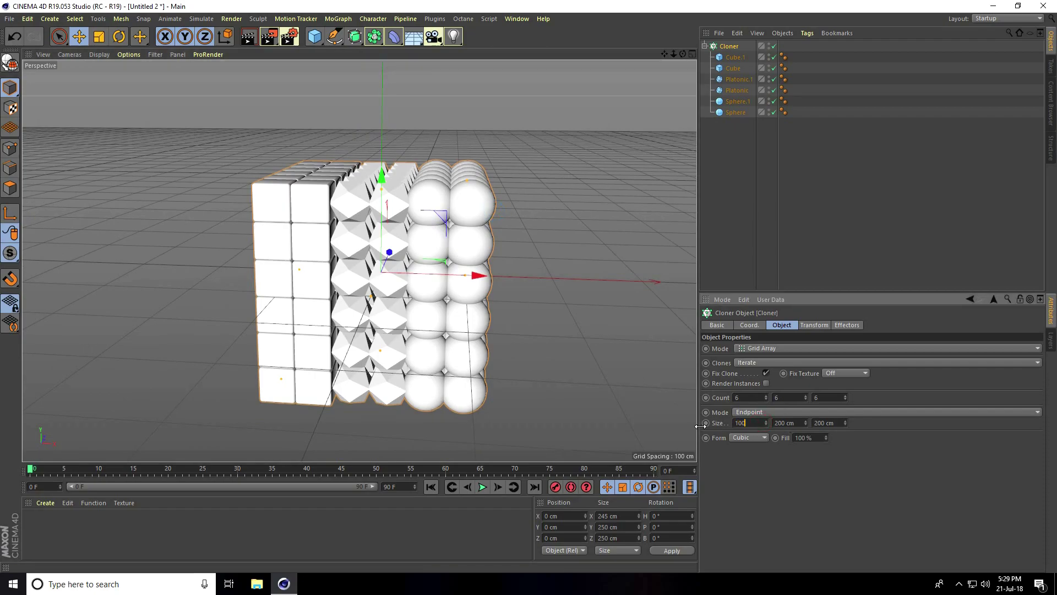
text(00)
key(Tab)
text(1)
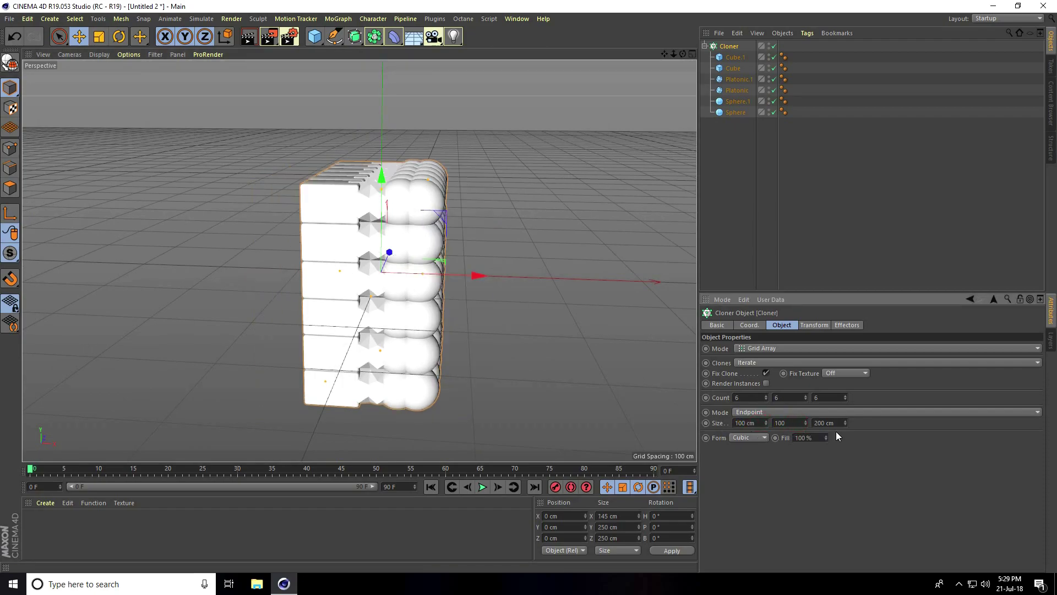
text(00)
key(Tab)
text(100)
key(Return)
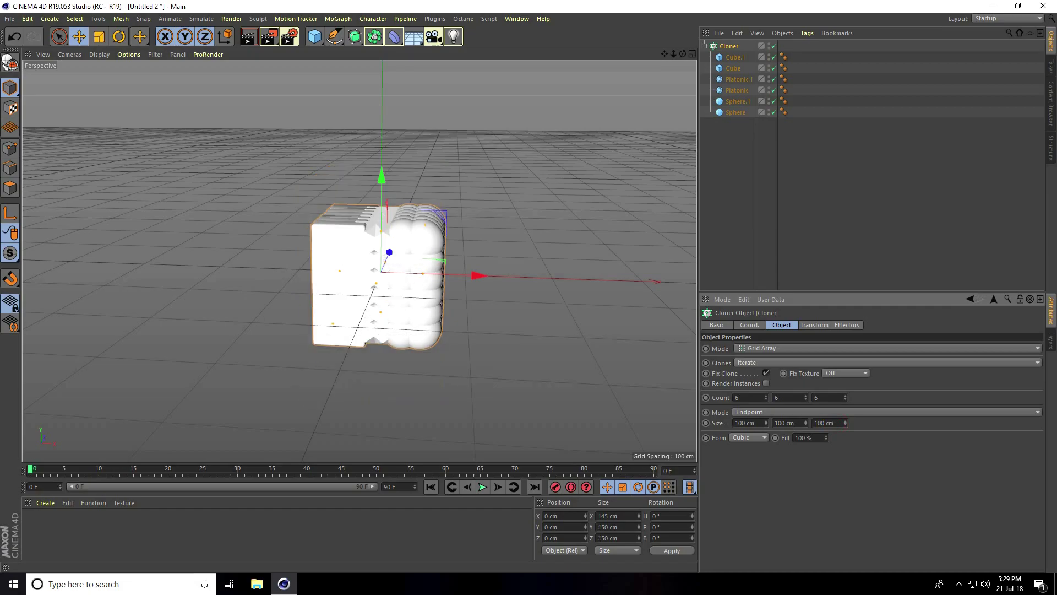
scroll(411, 215, up, 2)
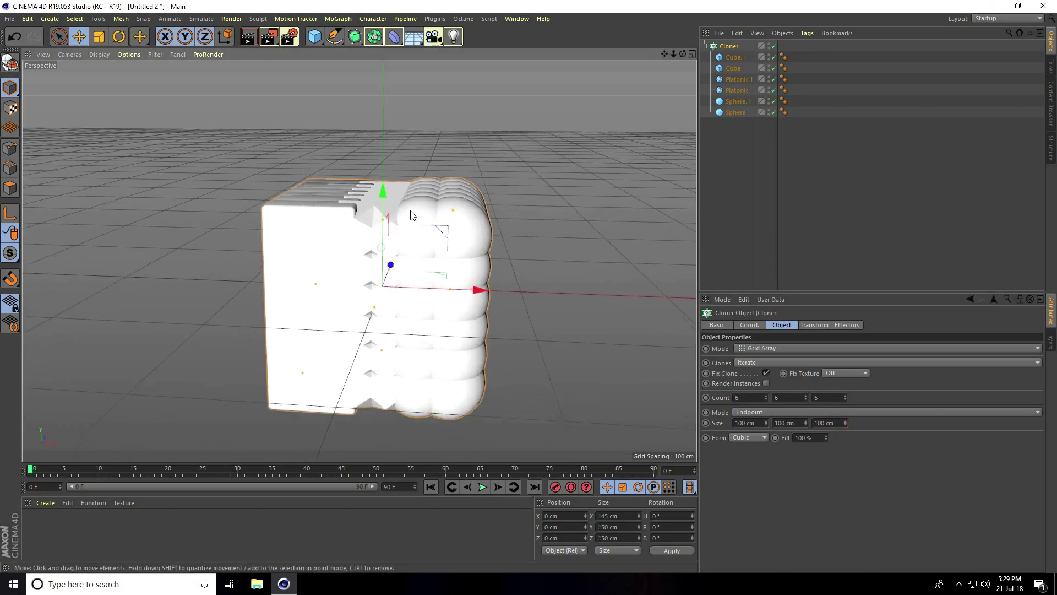
scroll(412, 215, up, 1)
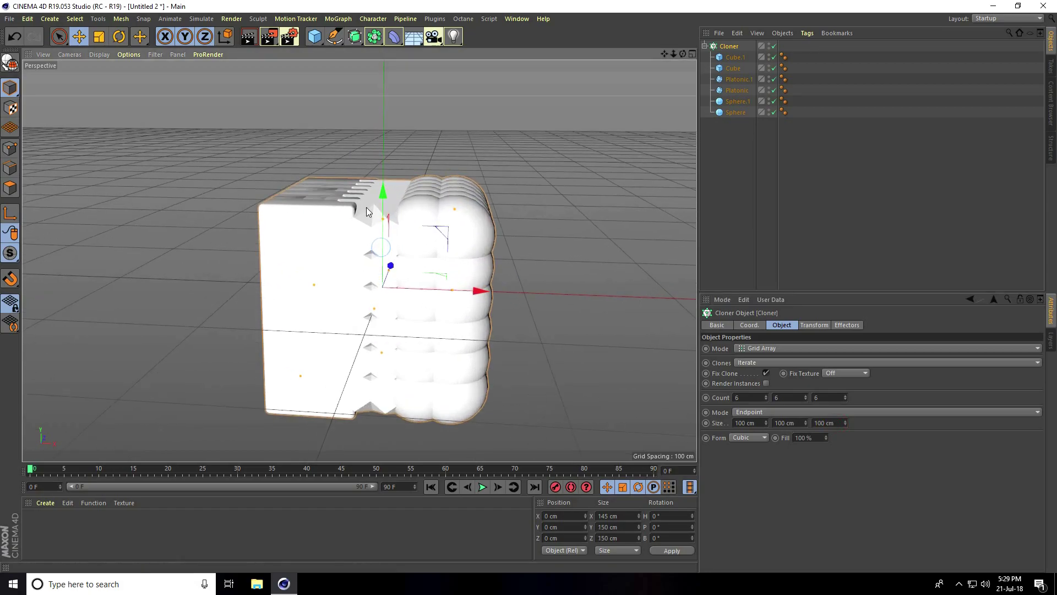
Switch the viewport display to Gouraud Shading (Lines)
click(96, 54)
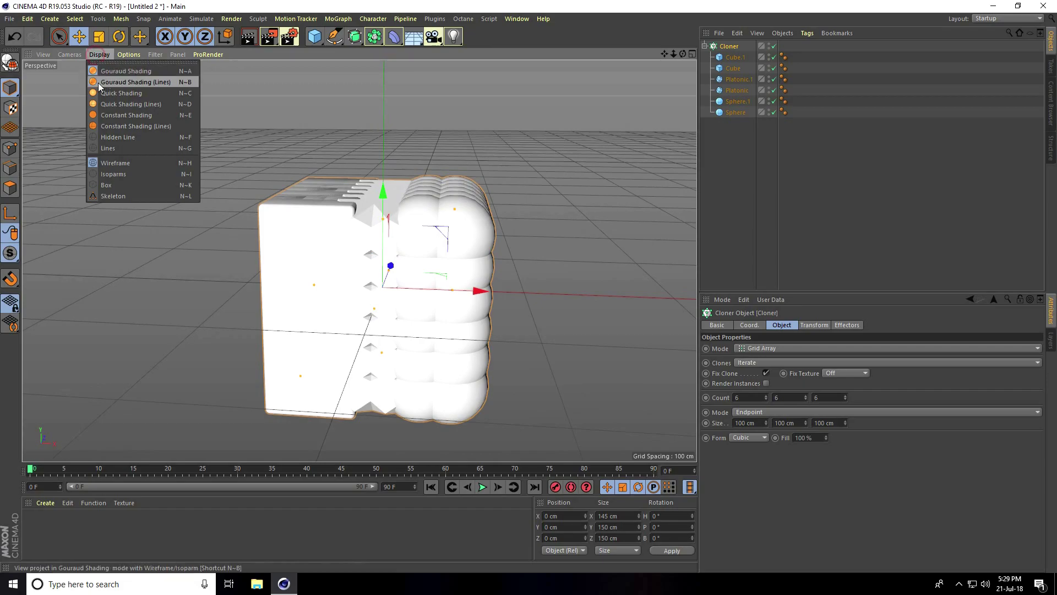
click(146, 81)
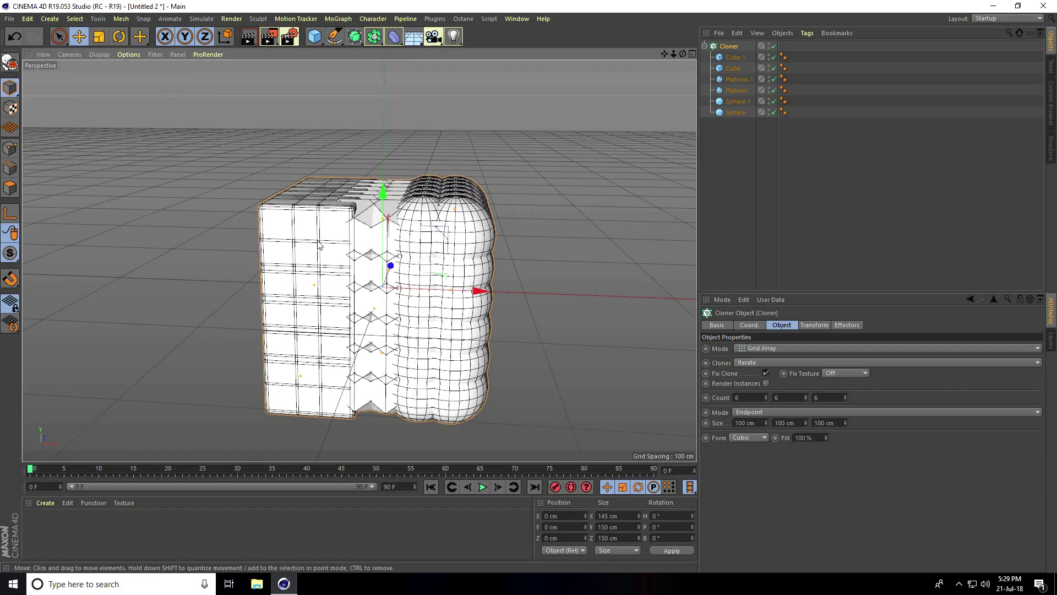
scroll(340, 276, up, 2)
mouse_move(340, 275)
alt+mouse_down()
mouse_move(383, 293)
mouse_move(326, 277)
alt+mouse_up()
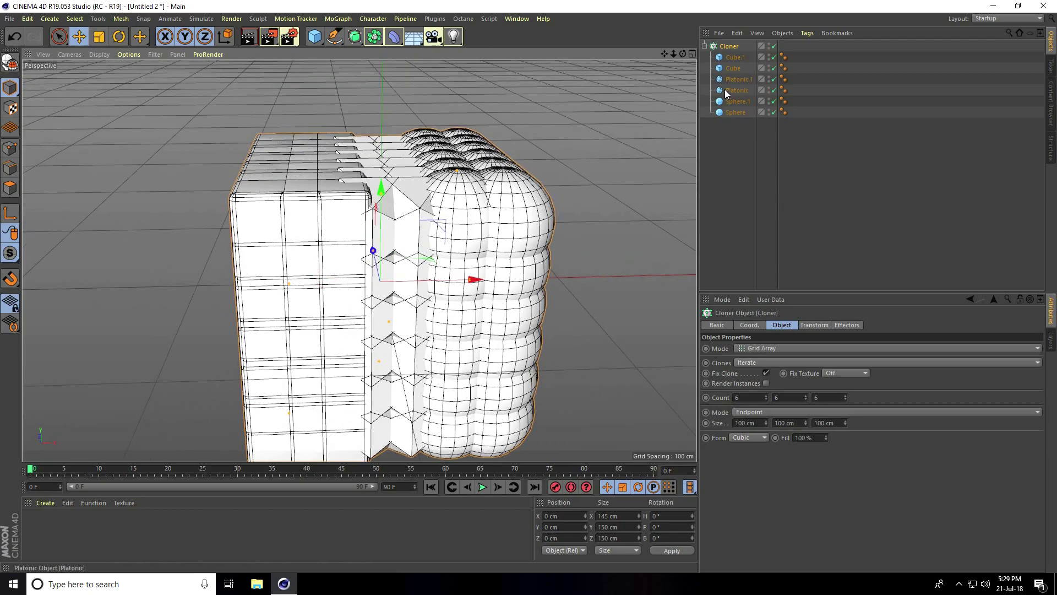
Reorder the Cloner's children to Sphere.1, Cube.1, Platonic, Cube, Platonic.1, Sphere
drag(738, 79, 739, 107)
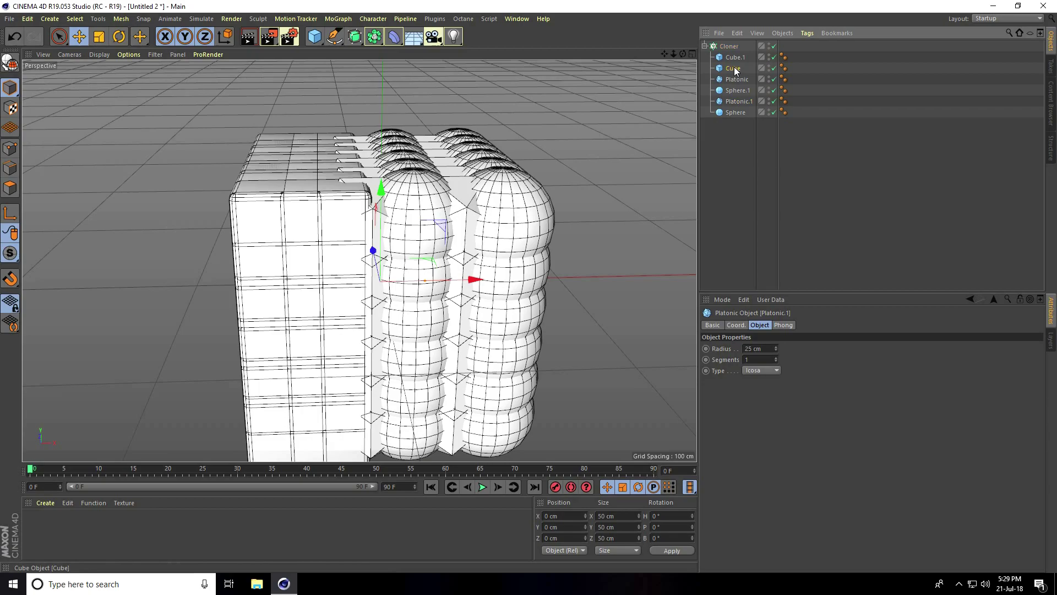
mouse_move(734, 67)
mouse_down()
mouse_move(739, 86)
mouse_move(738, 52)
mouse_up()
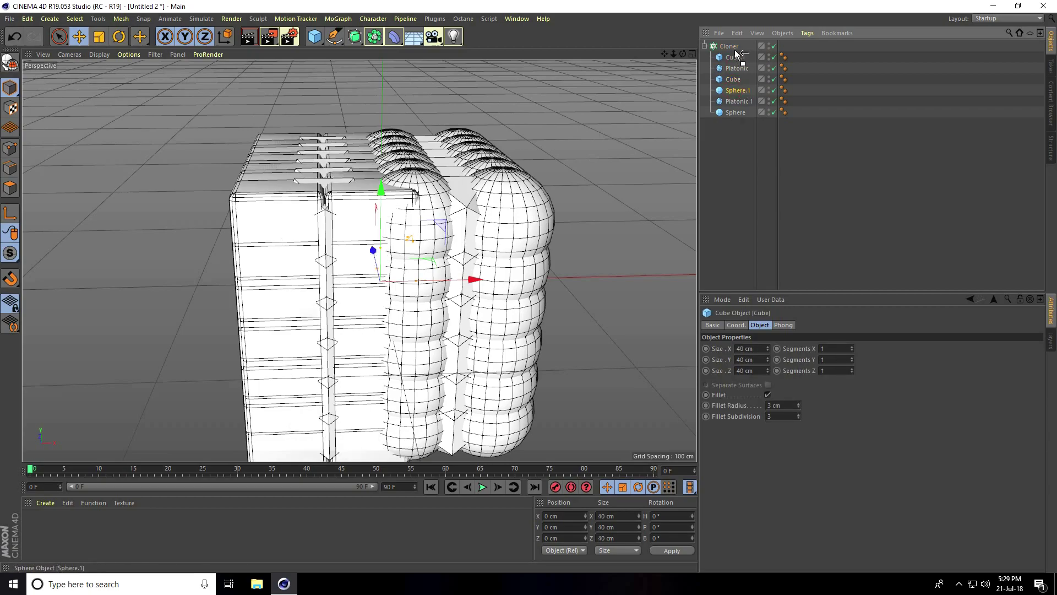
alt+drag(406, 229, 345, 203)
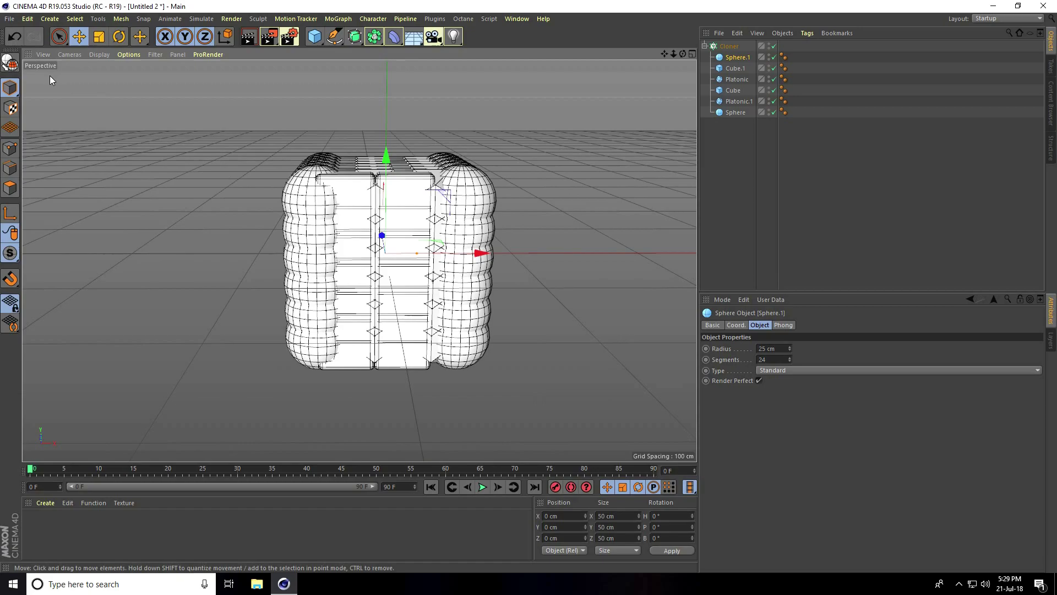
Merge the cinema-4d-studio lights scene into the project
click(10, 18)
click(23, 58)
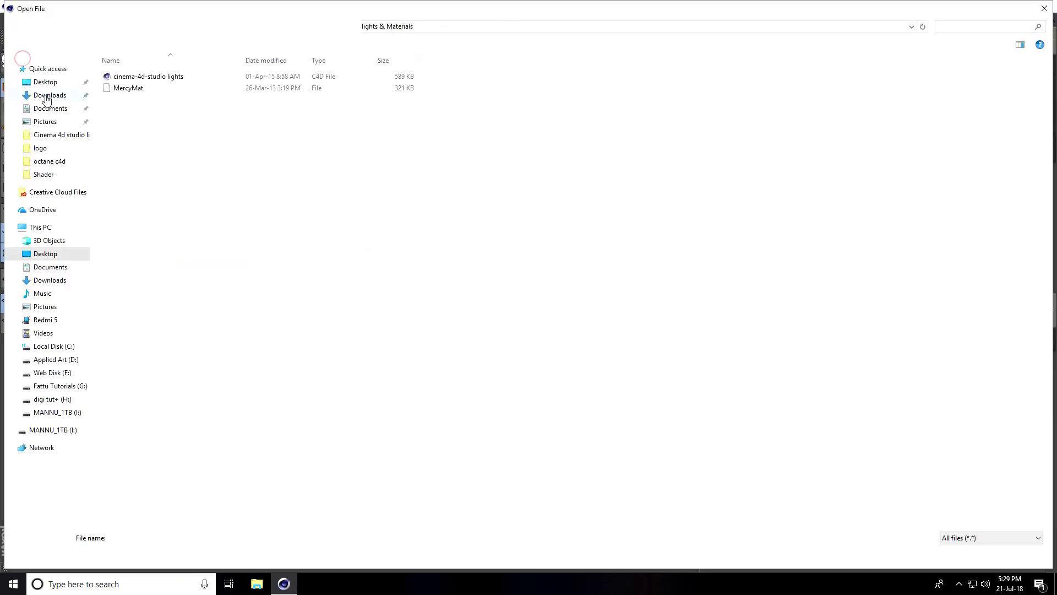
click(134, 77)
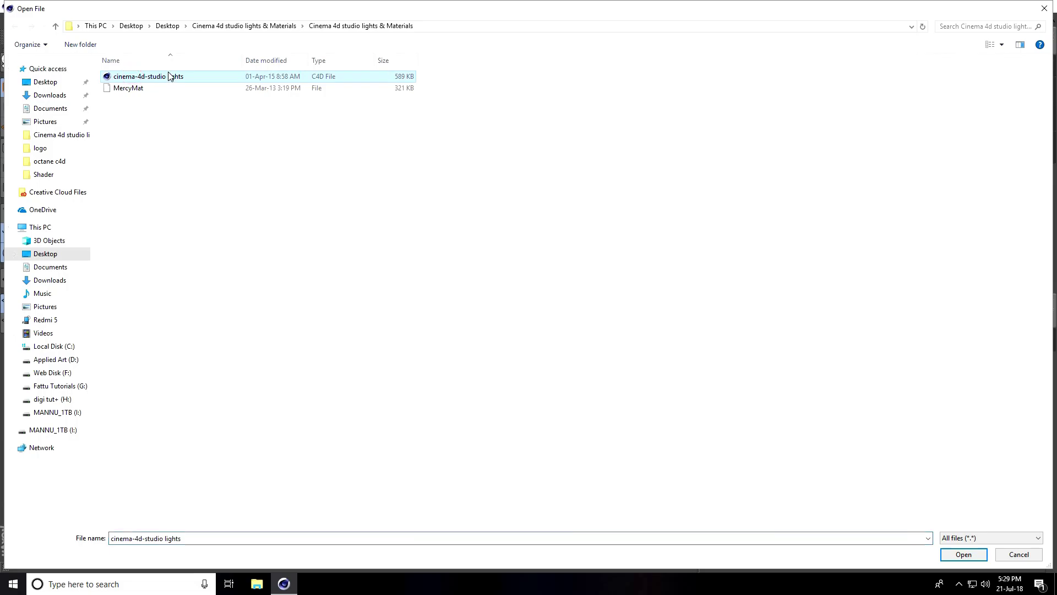
click(963, 554)
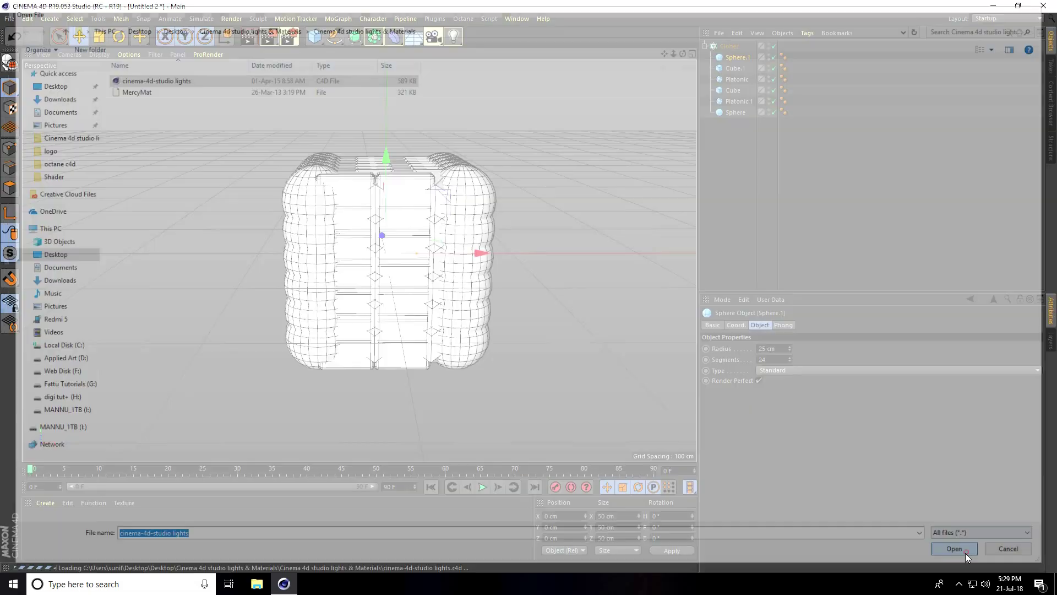
Raise the Cloner to 133.789 cm on the Y axis
click(729, 79)
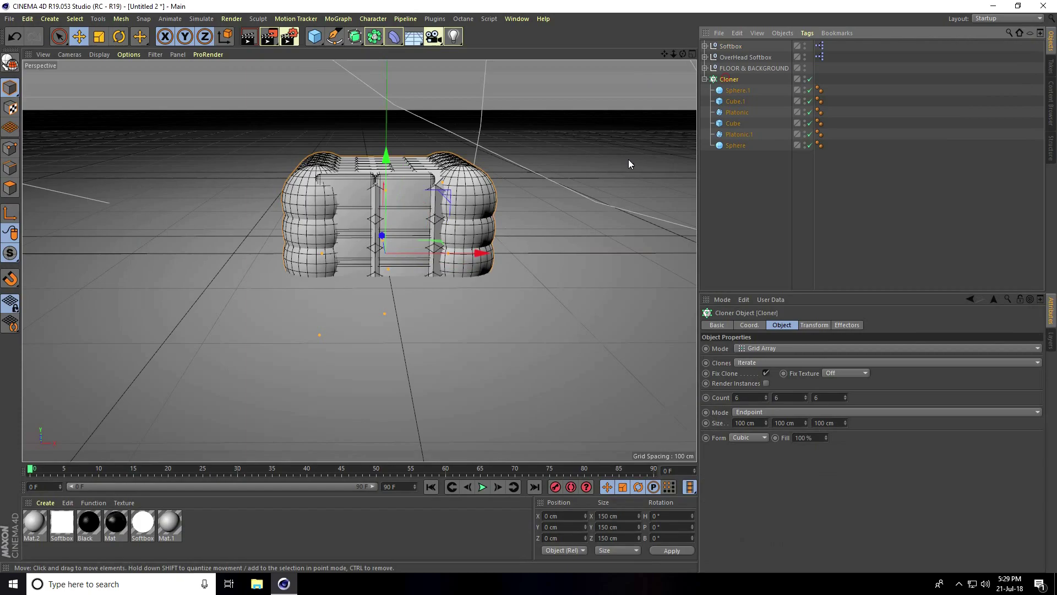
scroll(418, 300, down, 3)
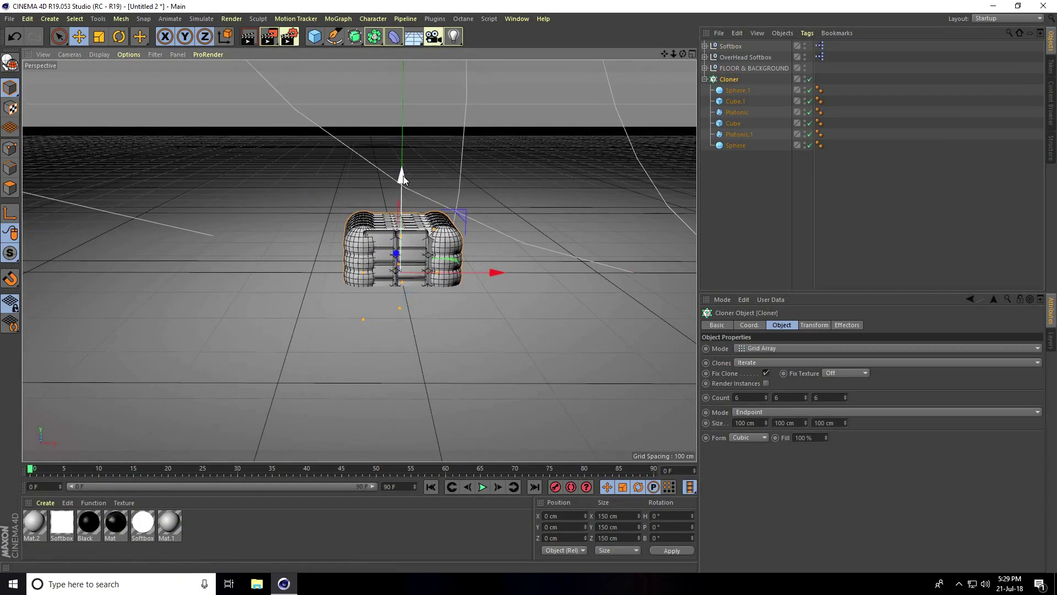
drag(401, 176, 401, 73)
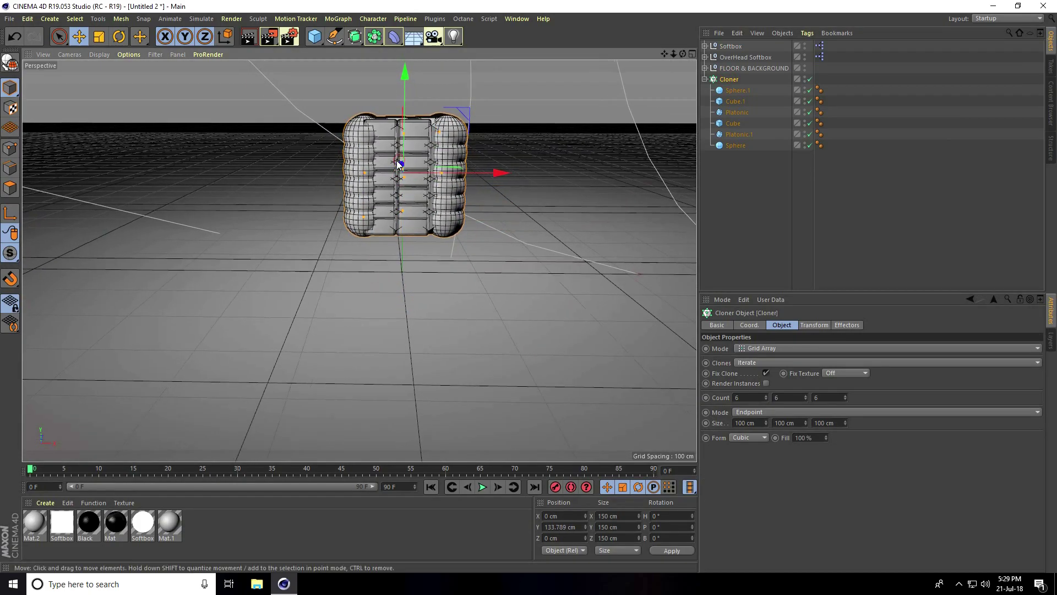
scroll(424, 91, up, 4)
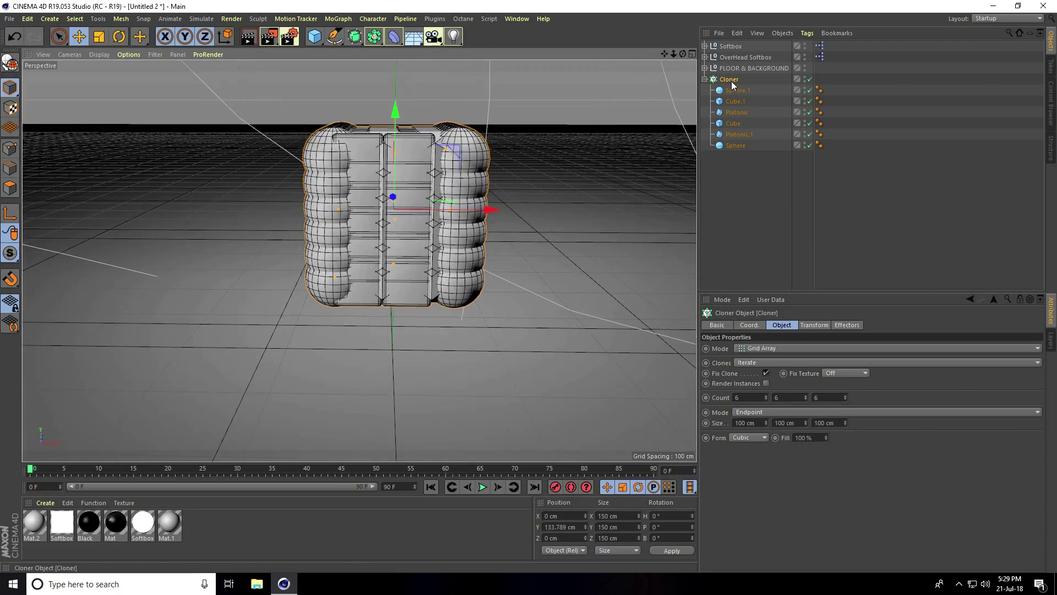
Add a Random effector from the MoGraph menu
click(337, 19)
mouse_move(342, 35)
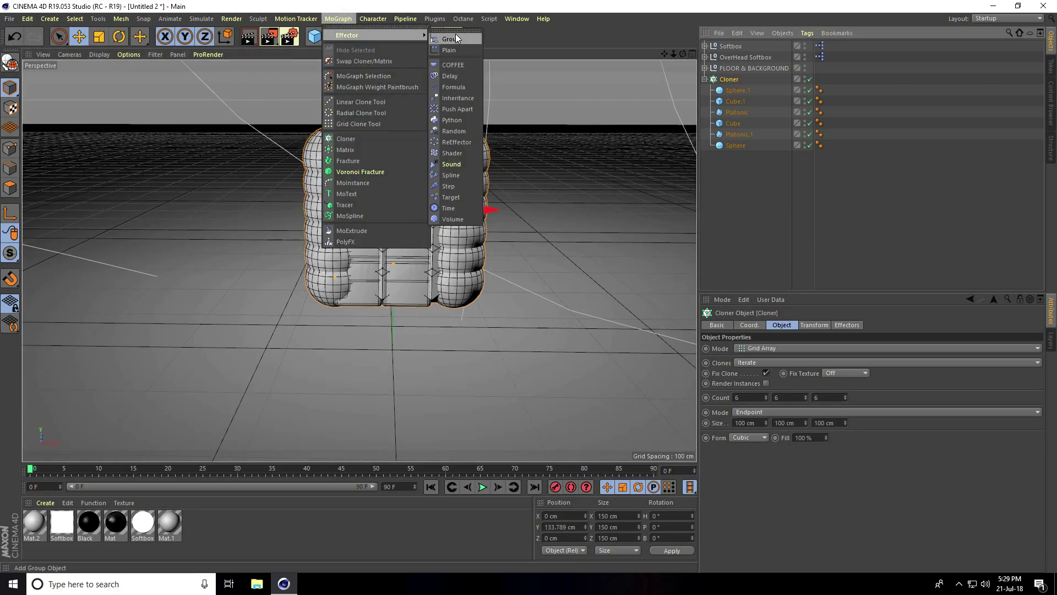
click(466, 133)
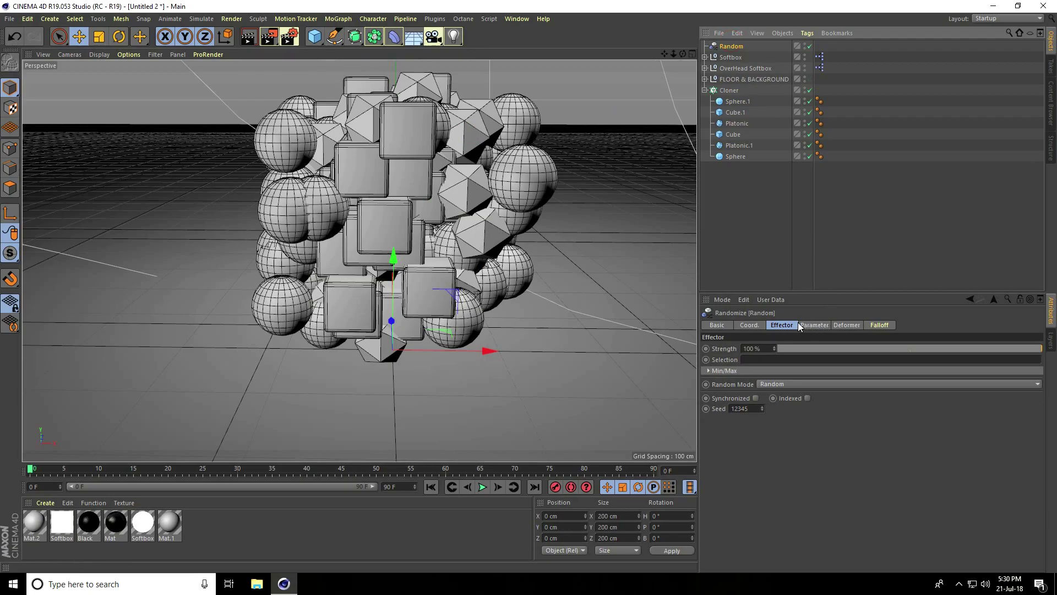
Disable random position and set random rotation H, P and B to 360°
click(814, 326)
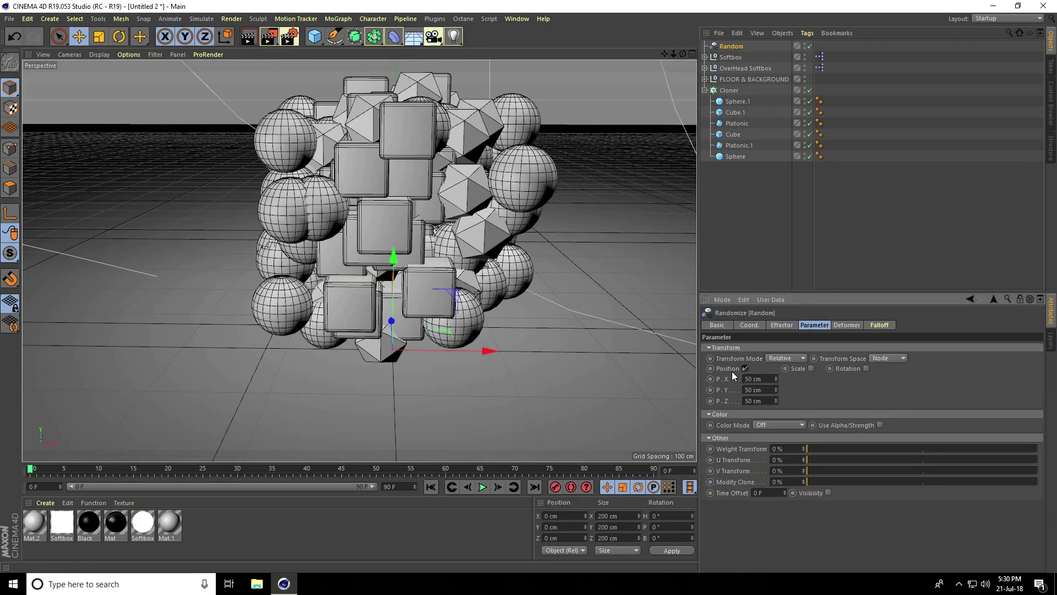
click(746, 368)
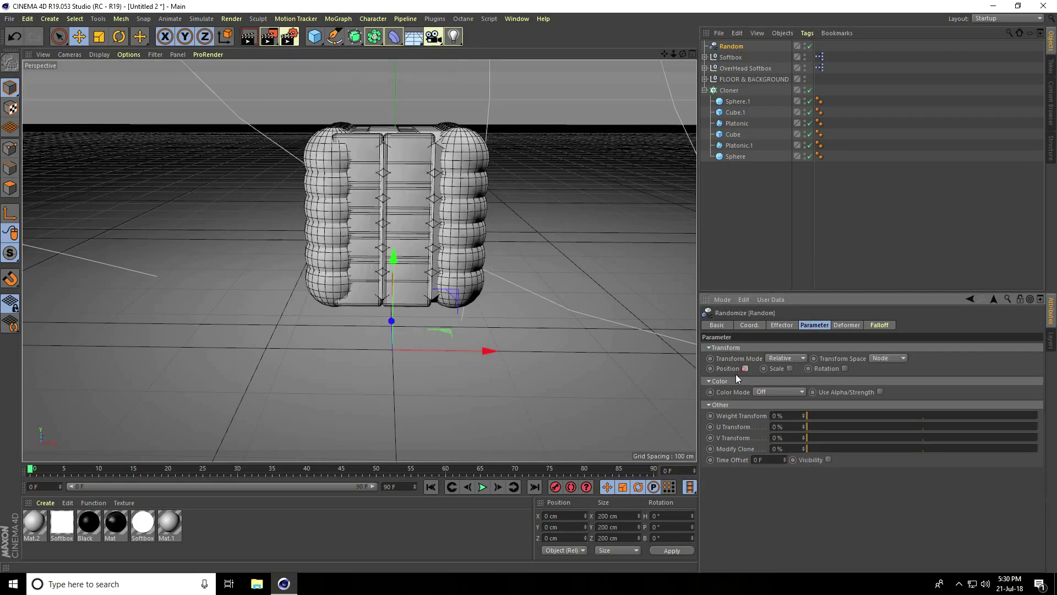
click(845, 368)
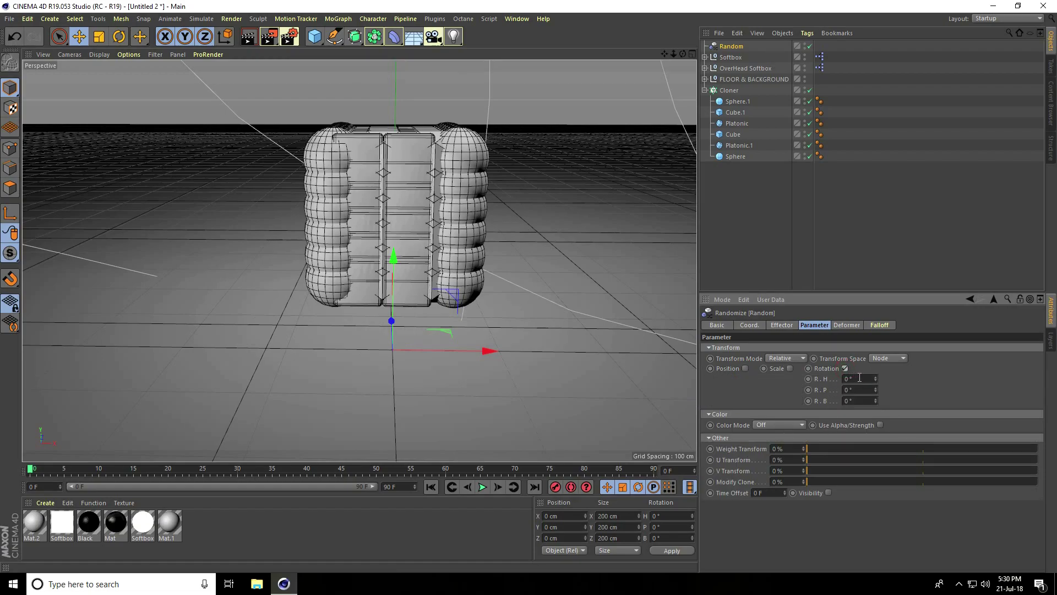
text(360)
click(856, 389)
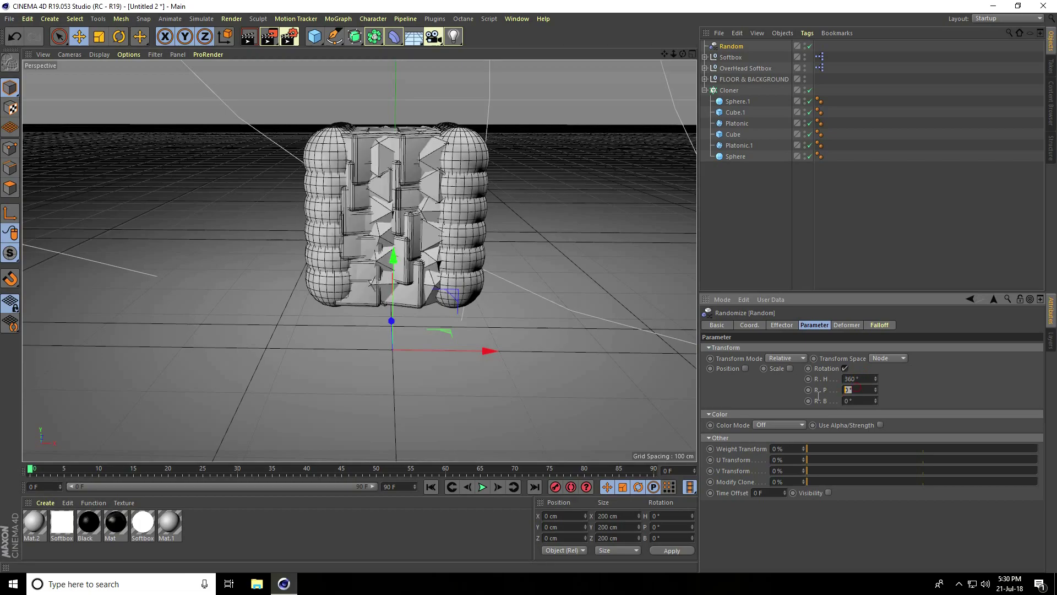
text(360)
key(Return)
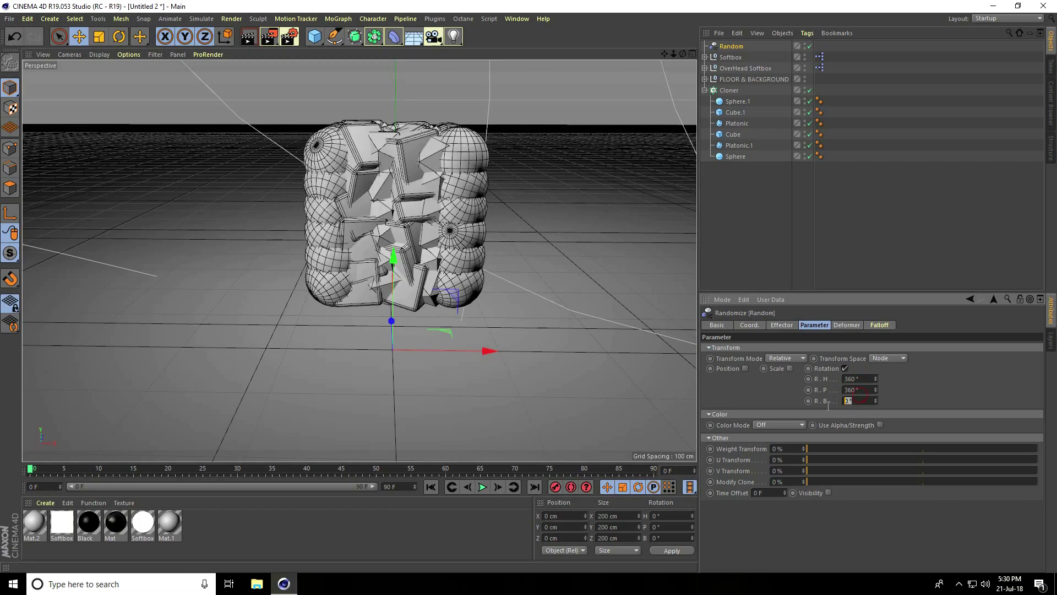
text(360)
key(Return)
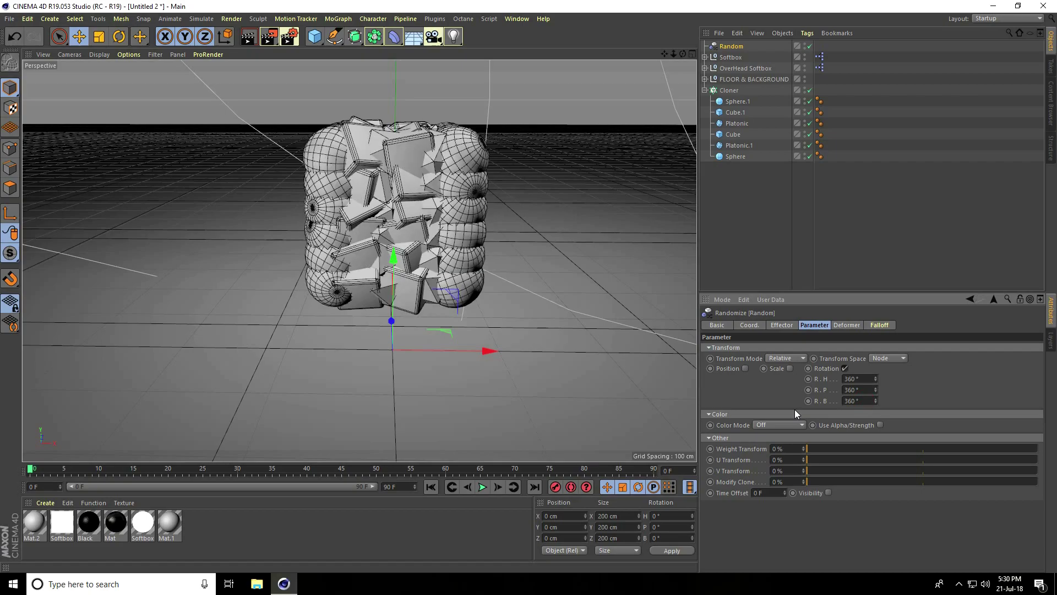
mouse_move(356, 188)
alt+mouse_down()
mouse_move(496, 201)
mouse_move(479, 213)
mouse_move(379, 176)
mouse_move(537, 170)
mouse_move(369, 199)
alt+mouse_up()
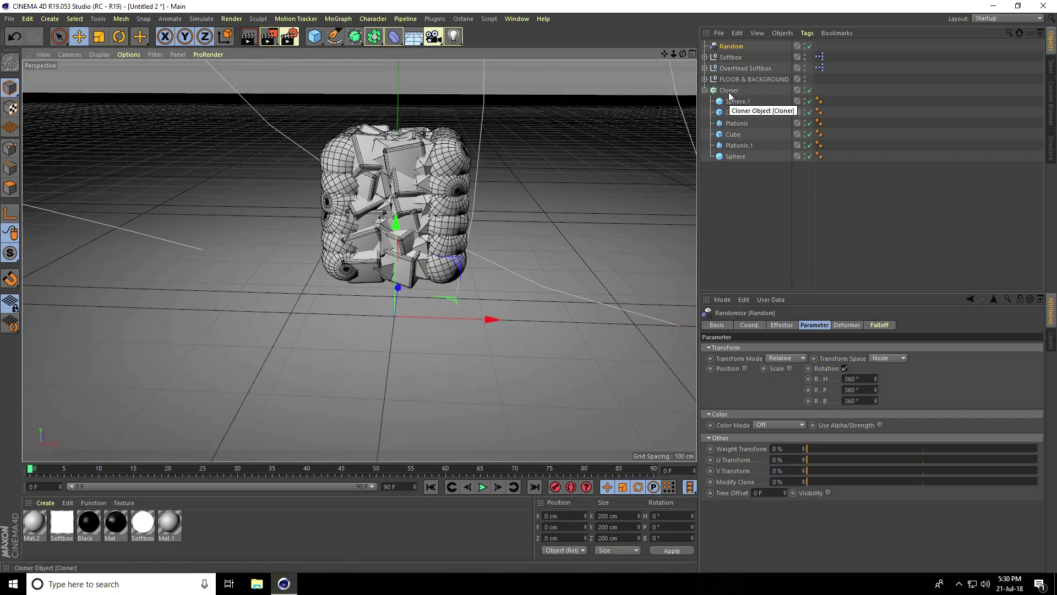
Load the MercyMat material file into the Material Manager
click(45, 502)
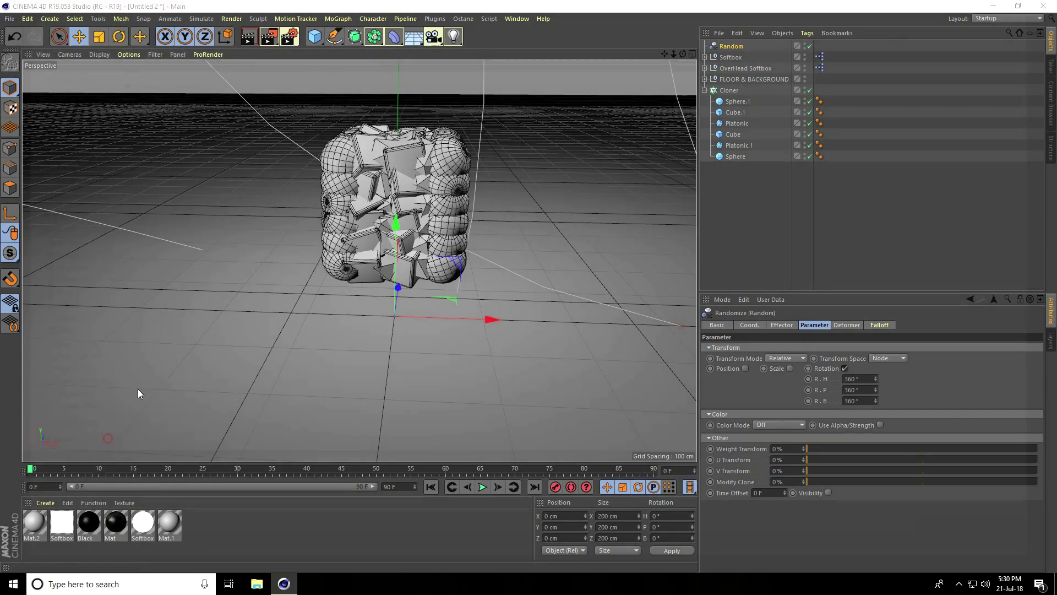
key(ctrl+o)
click(128, 88)
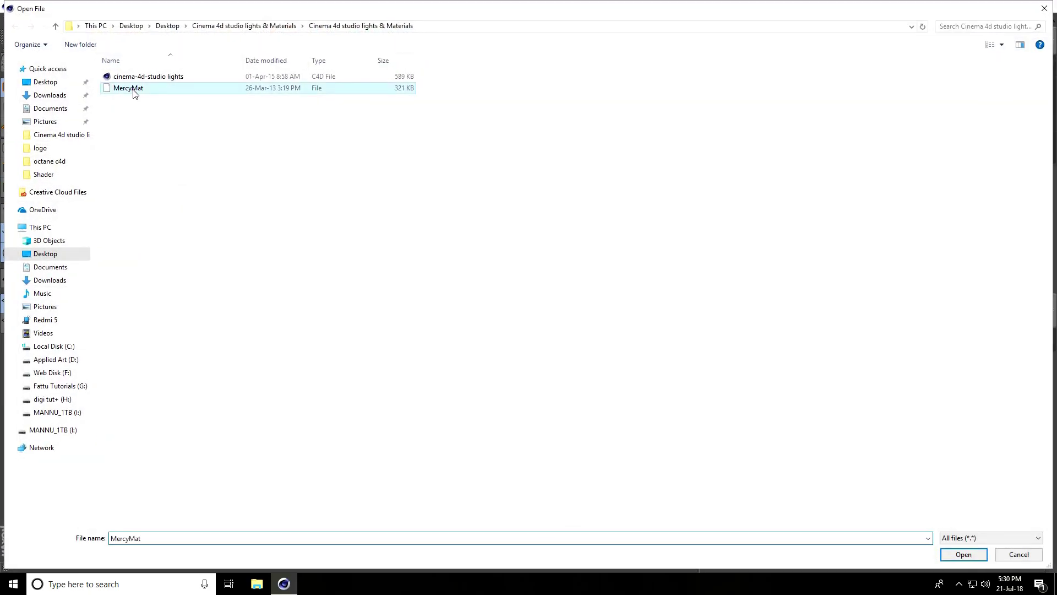
click(970, 553)
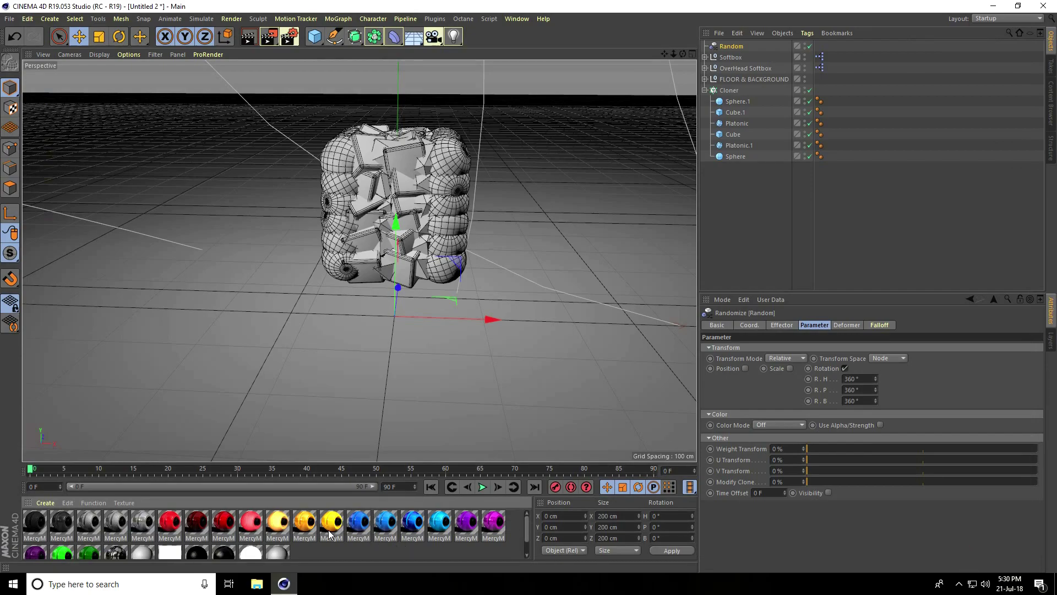
Apply materials: yellow Sphere, cyan Platonic.1, magenta Cube, red Platonic, green Cube.1, orange Sphere.1
drag(329, 533, 735, 157)
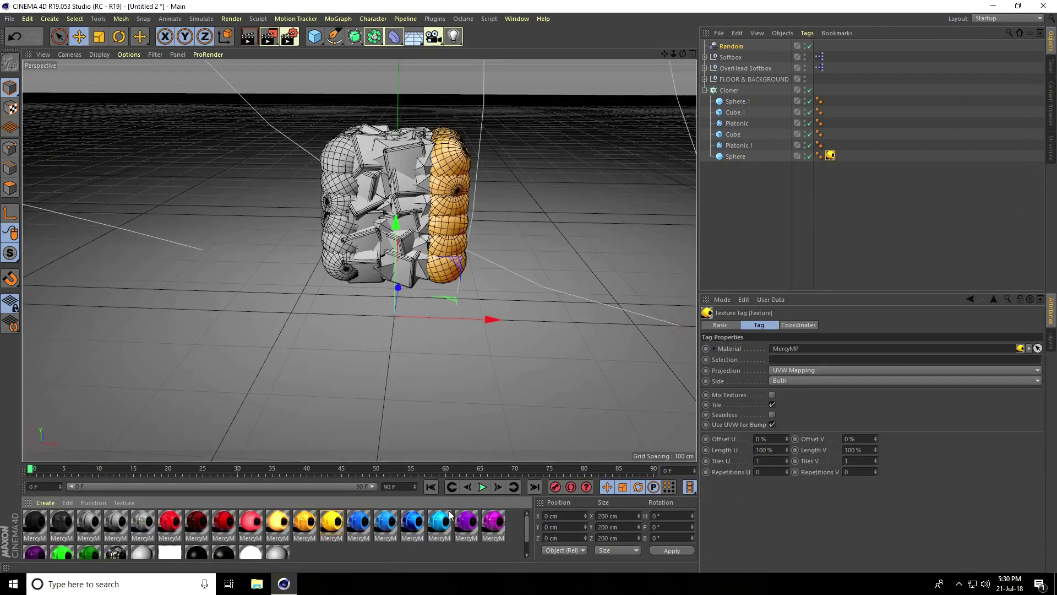
drag(440, 532, 739, 145)
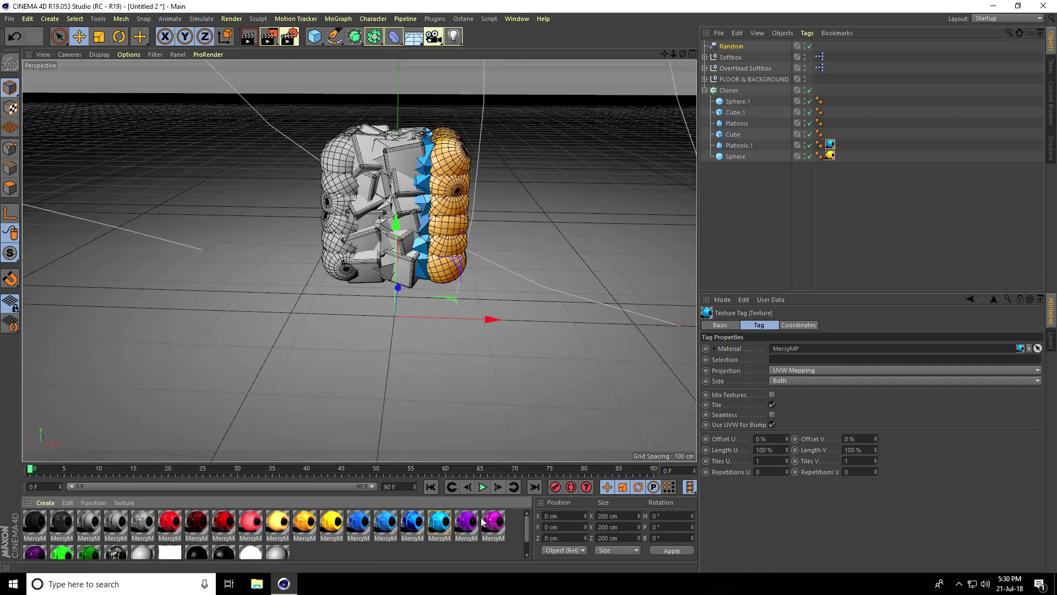
drag(565, 392, 734, 134)
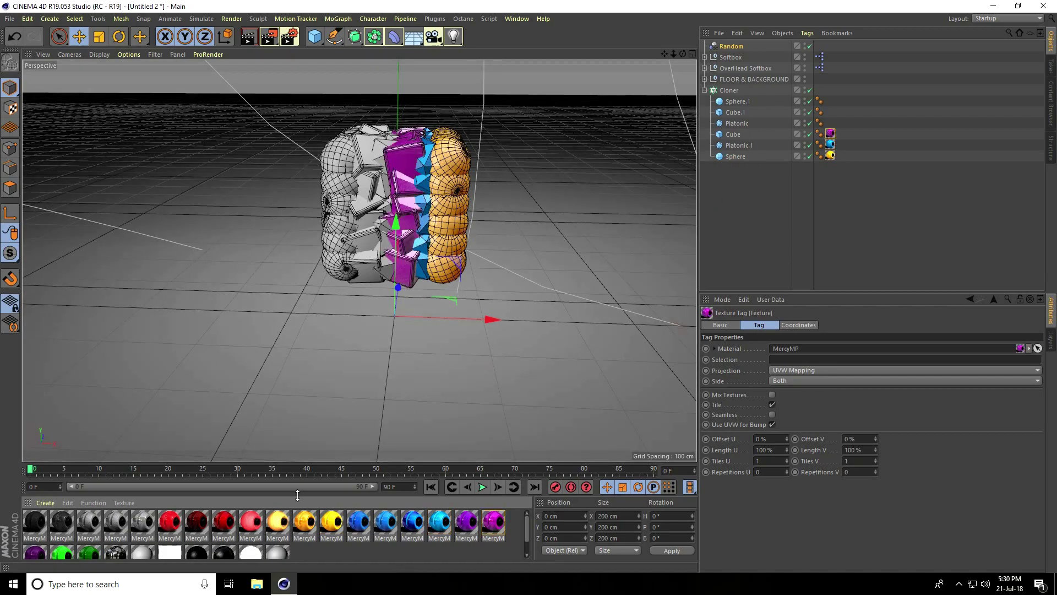
drag(224, 526, 747, 121)
scroll(81, 538, down, 1)
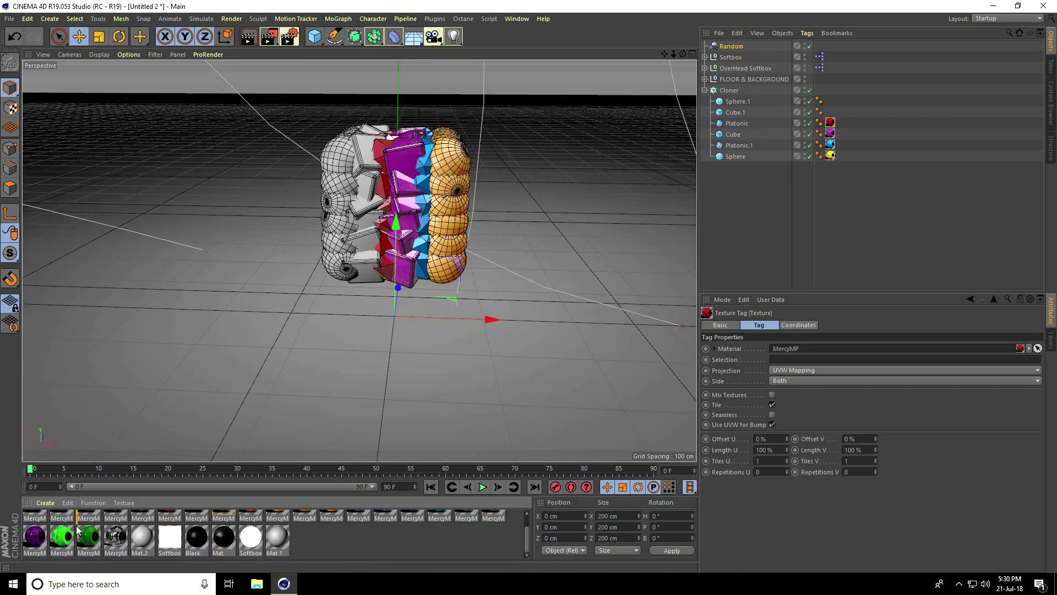
drag(77, 529, 734, 110)
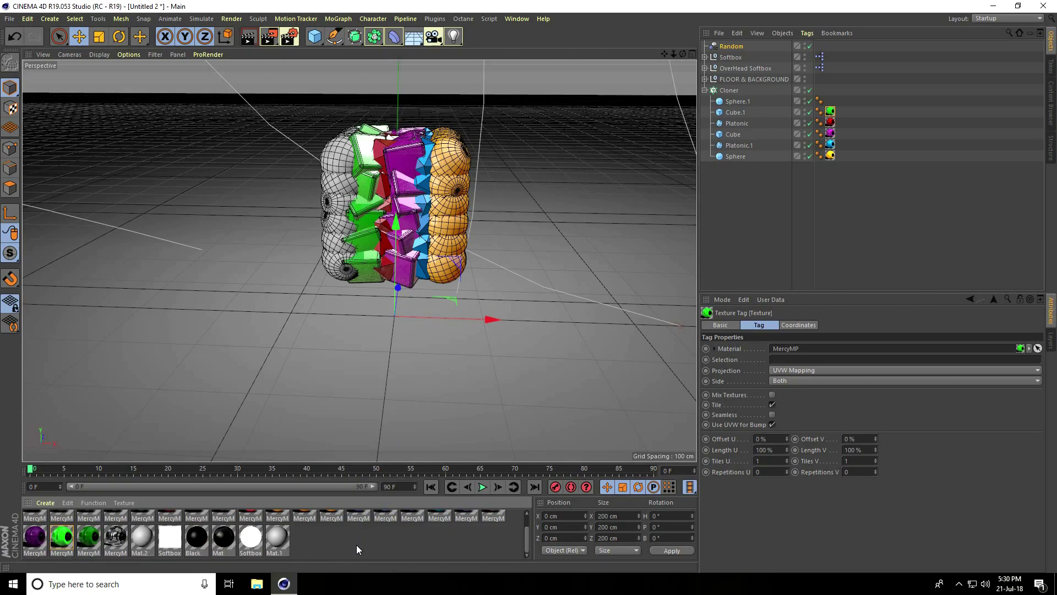
scroll(319, 534, up, 1)
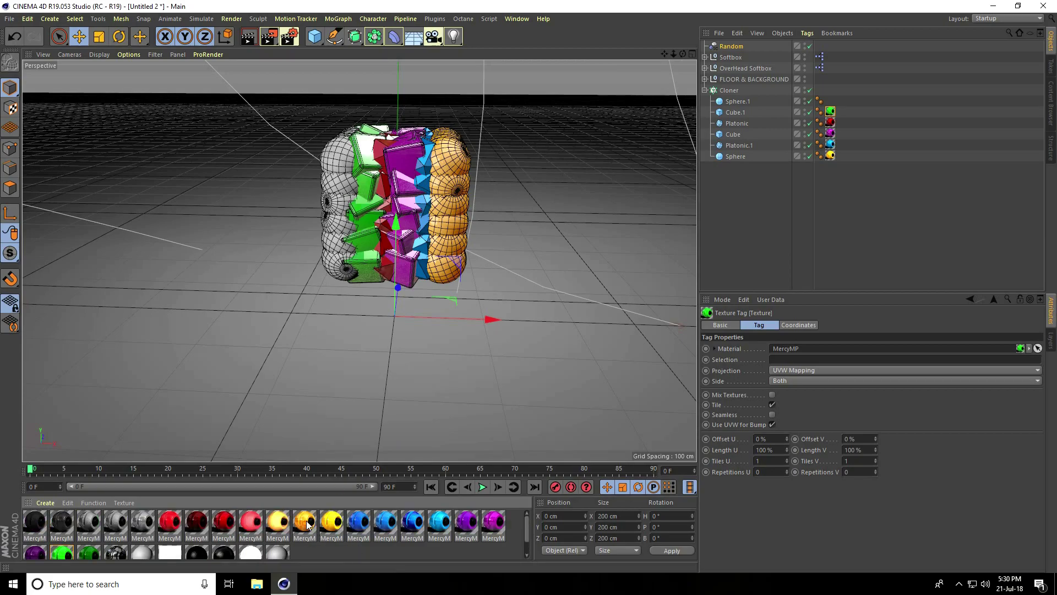
drag(307, 525, 741, 102)
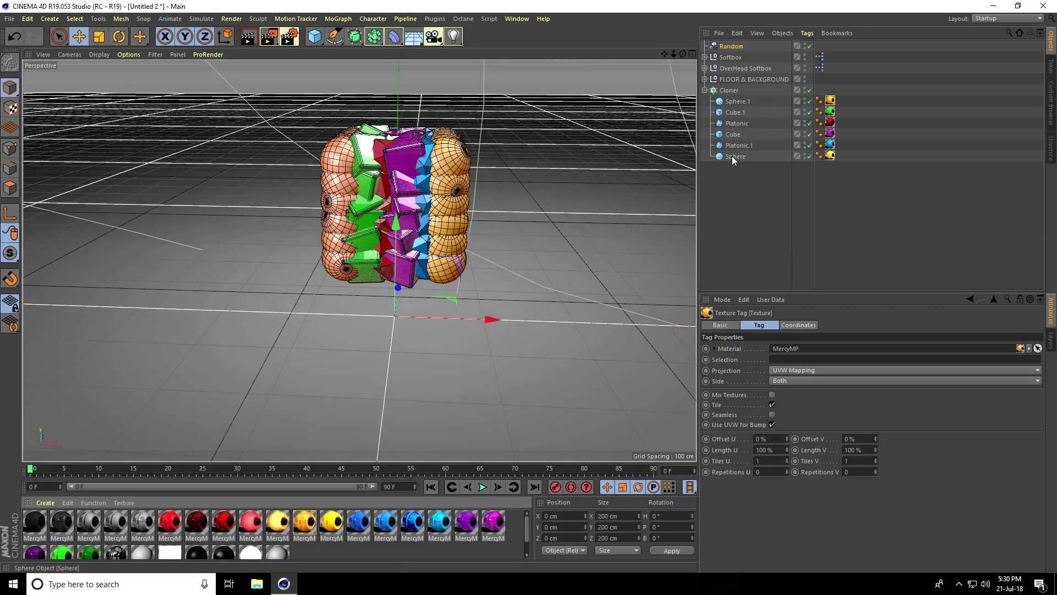
Add a Rigid Body simulation tag to the Cloner
click(728, 90)
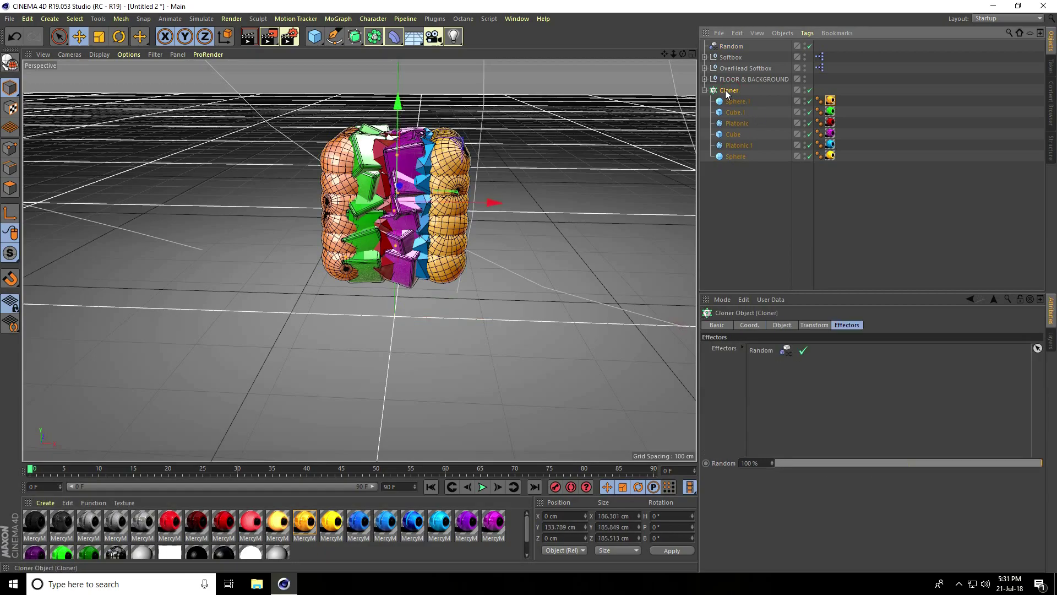
right_click(725, 91)
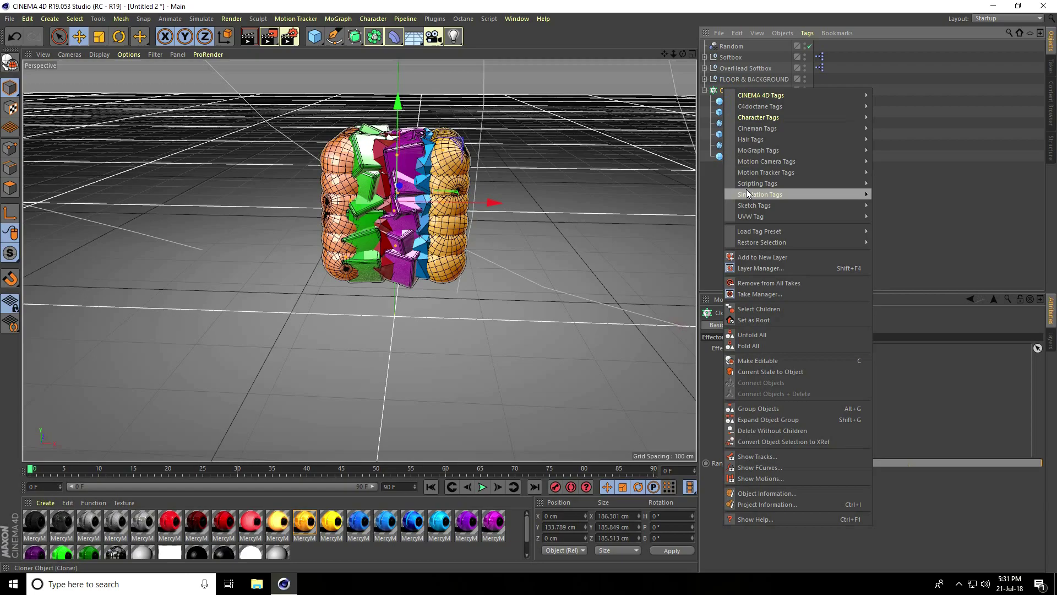
mouse_move(747, 193)
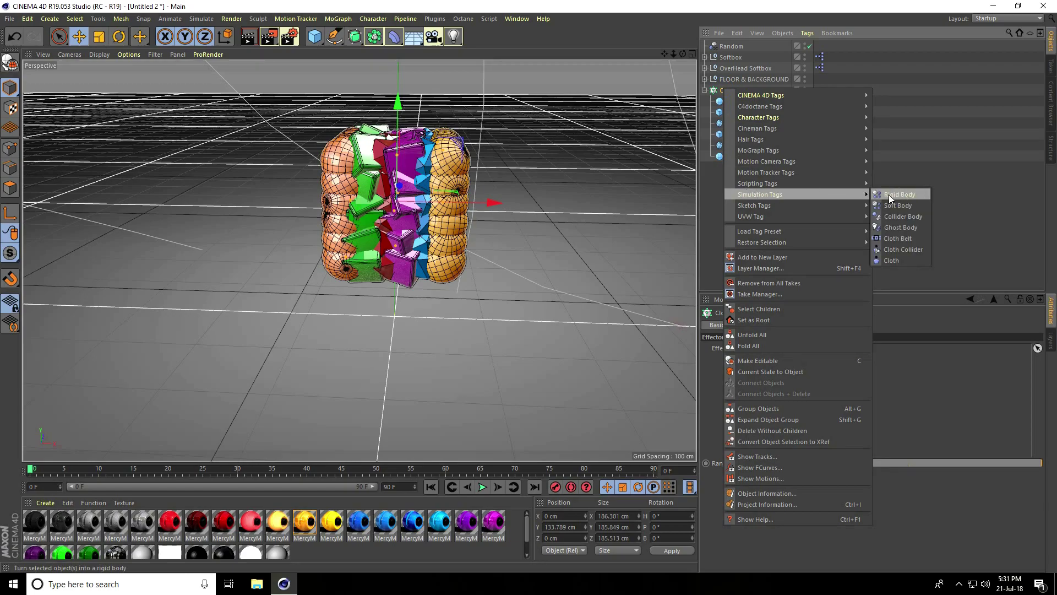
click(903, 197)
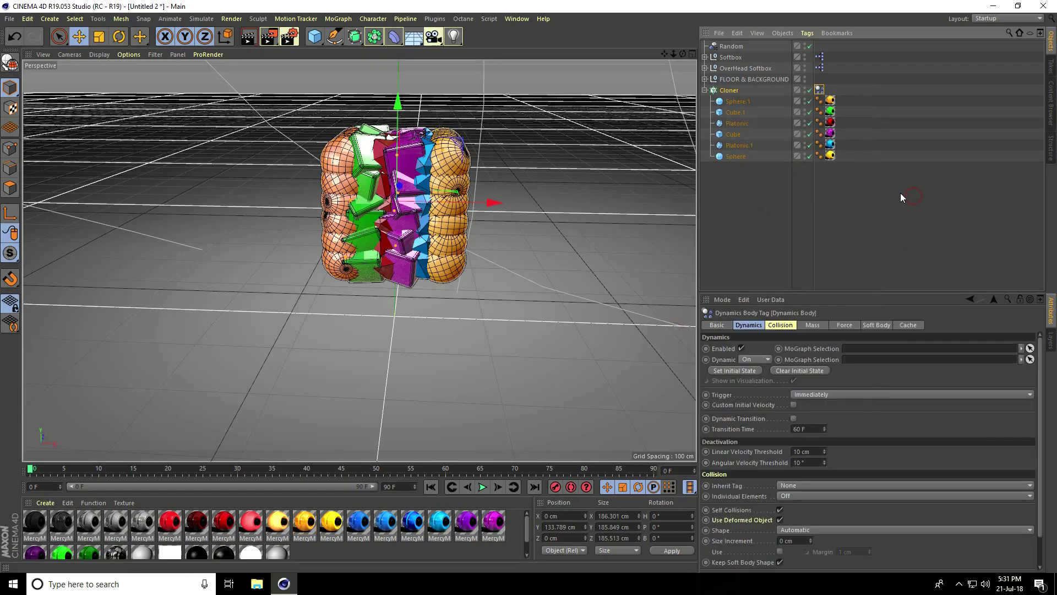
Set Inherit Tag to Apply Tag to Children and Individual Elements to All
click(789, 326)
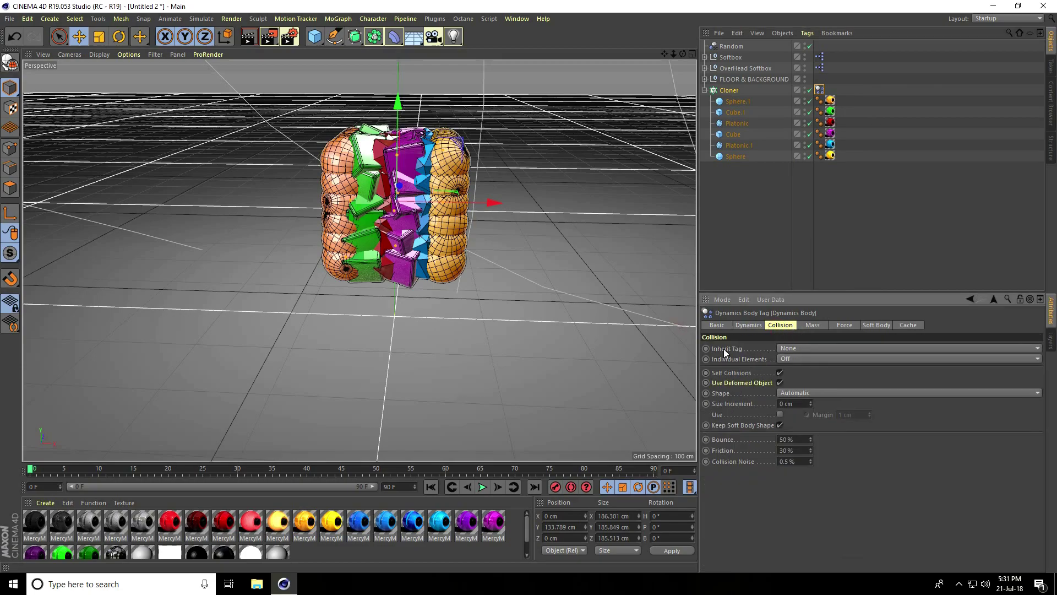
click(798, 348)
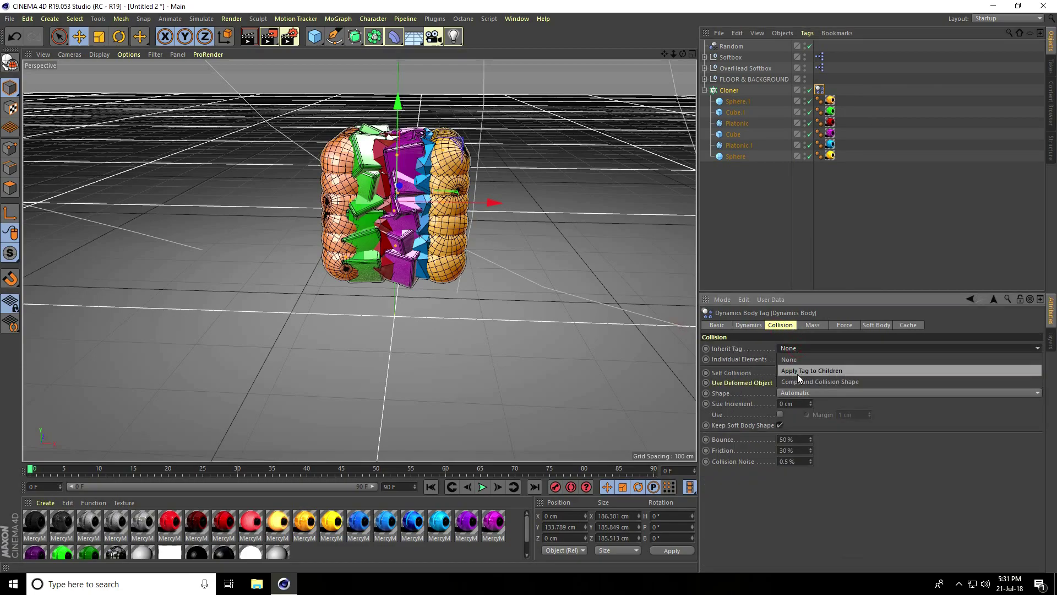
click(835, 371)
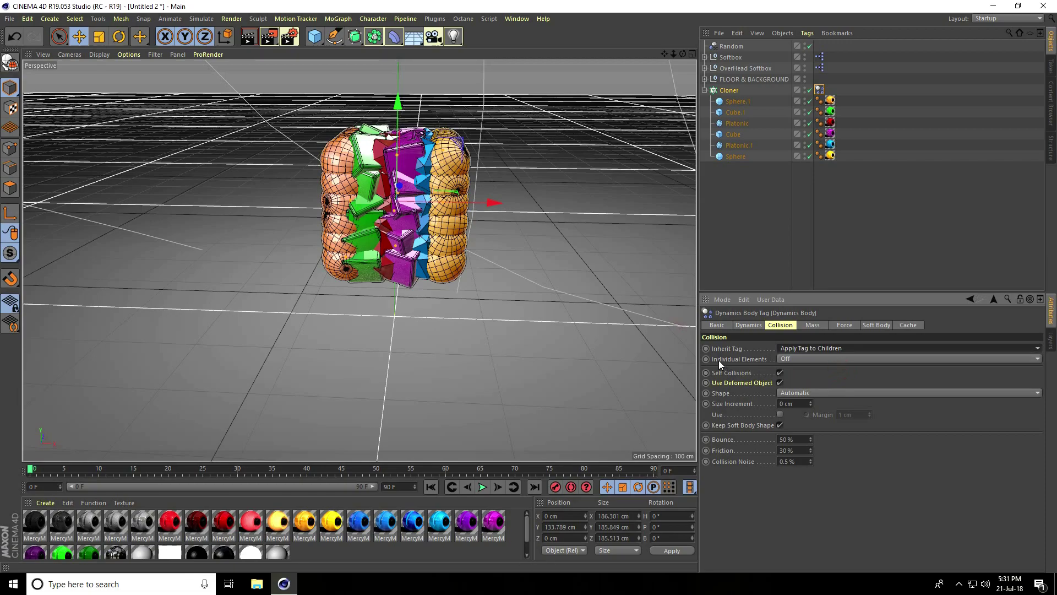
click(790, 359)
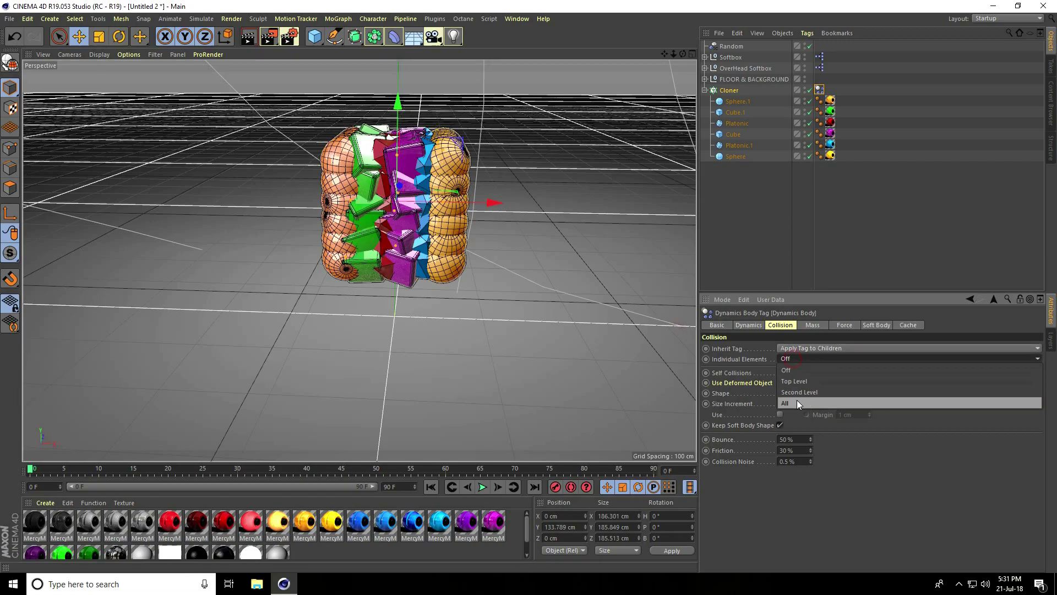
click(798, 401)
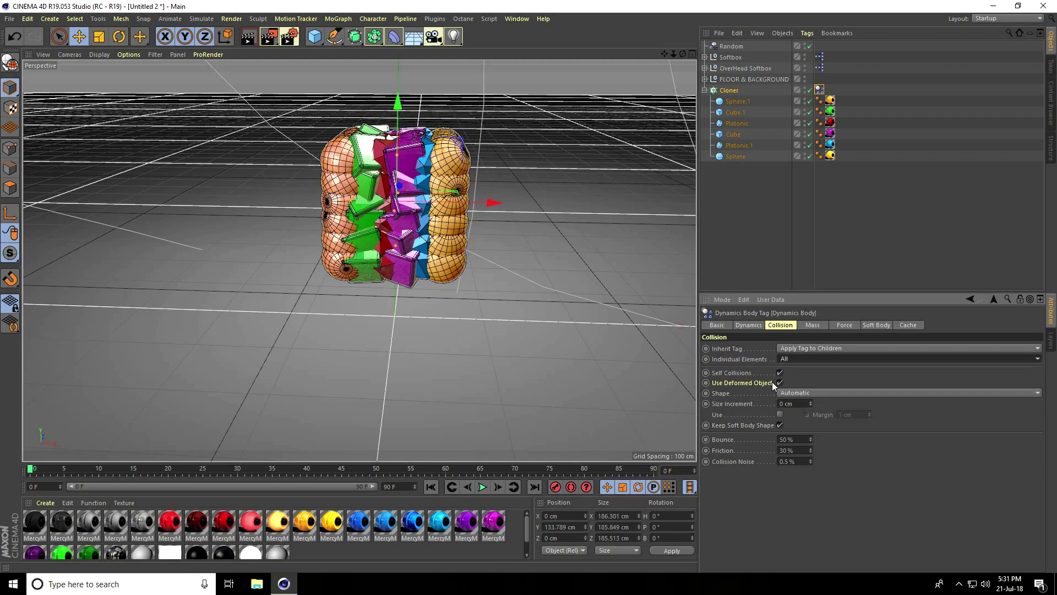
Expand FLOOR & BACKGROUND and give the Floor object a Collider Body tag
click(705, 79)
click(729, 113)
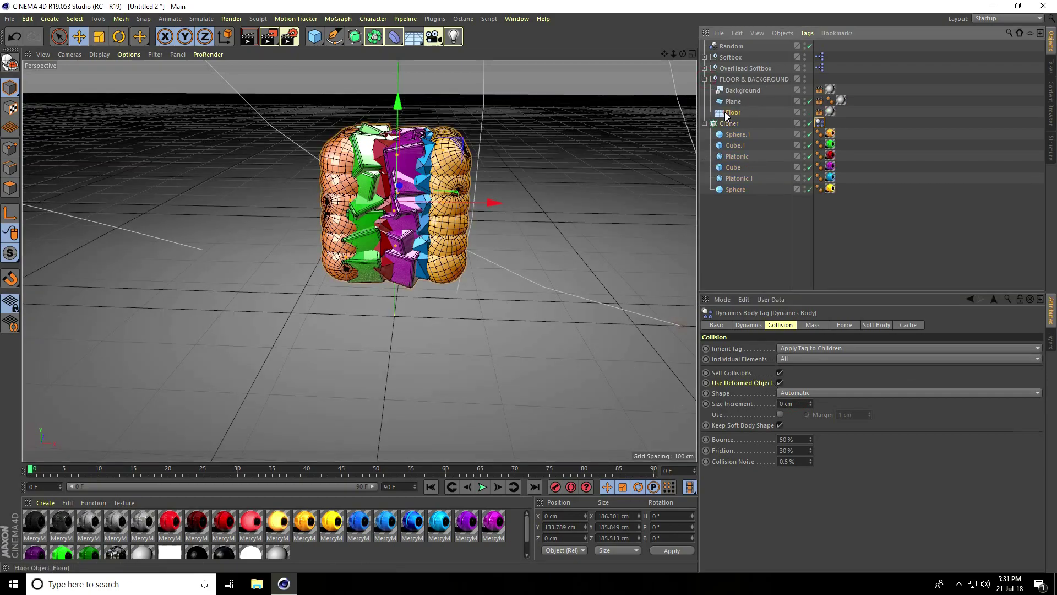
right_click(723, 115)
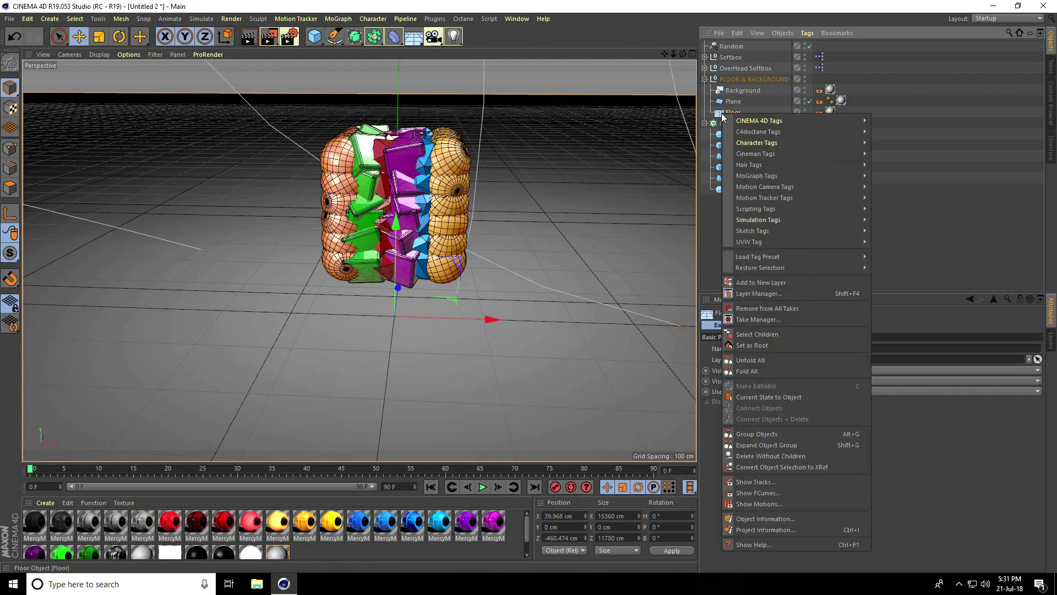
mouse_move(753, 218)
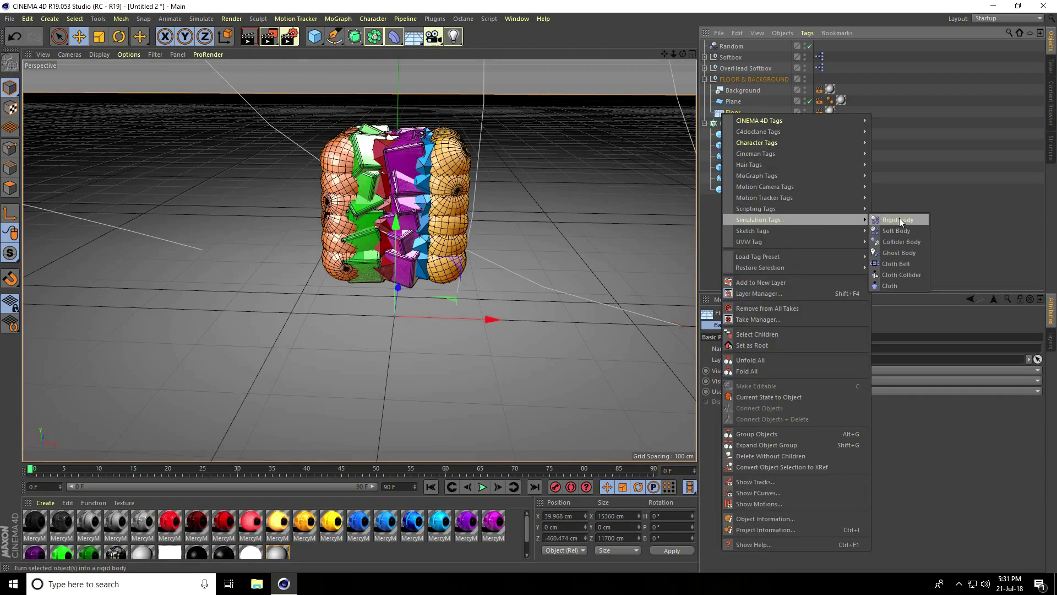
click(917, 243)
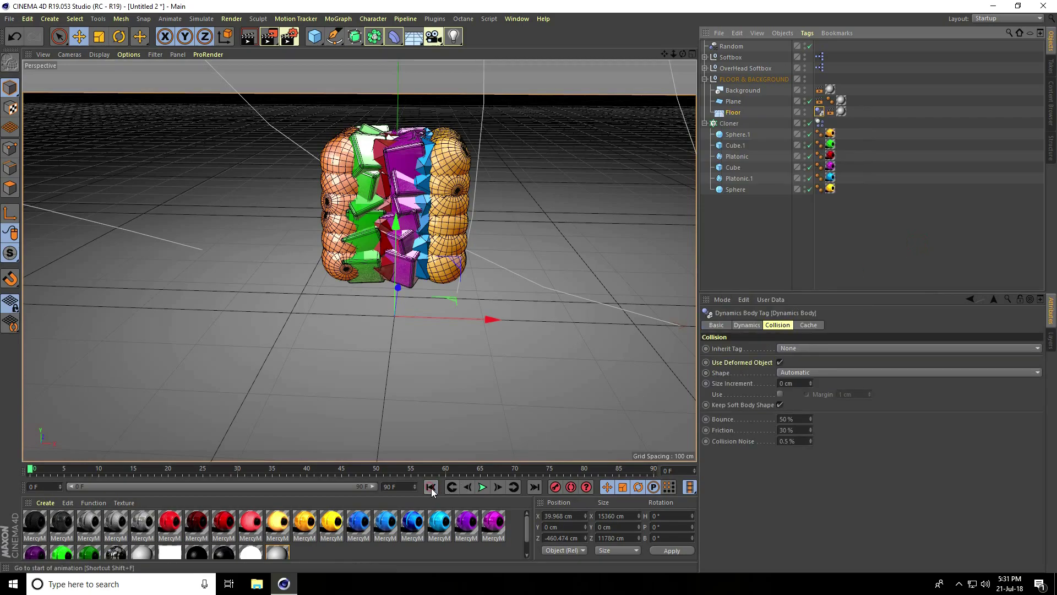
Test-play the simulation, then extend the animation and preview range to 500 frames
click(482, 487)
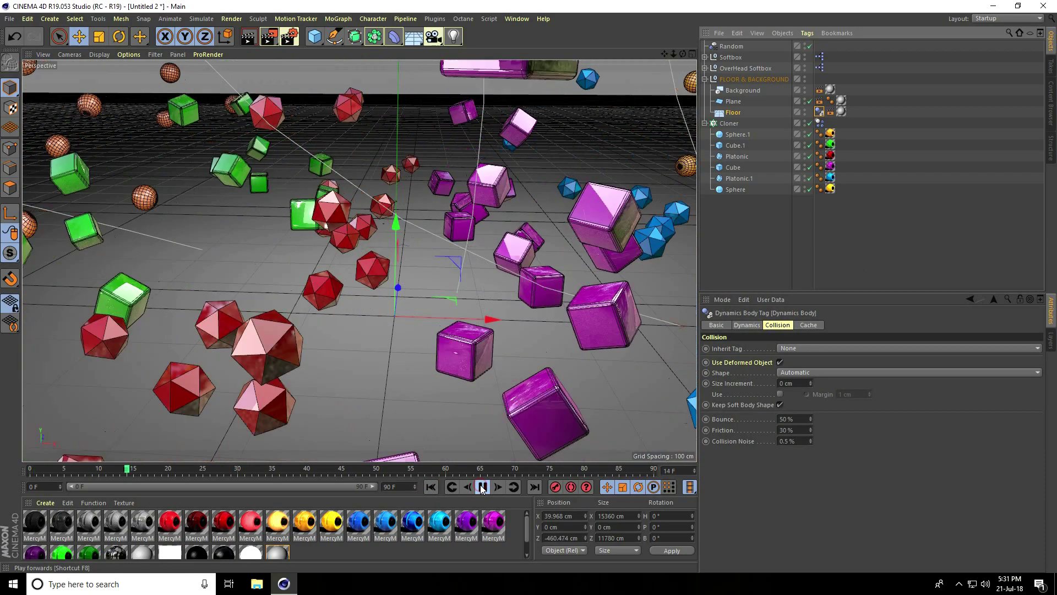
click(482, 486)
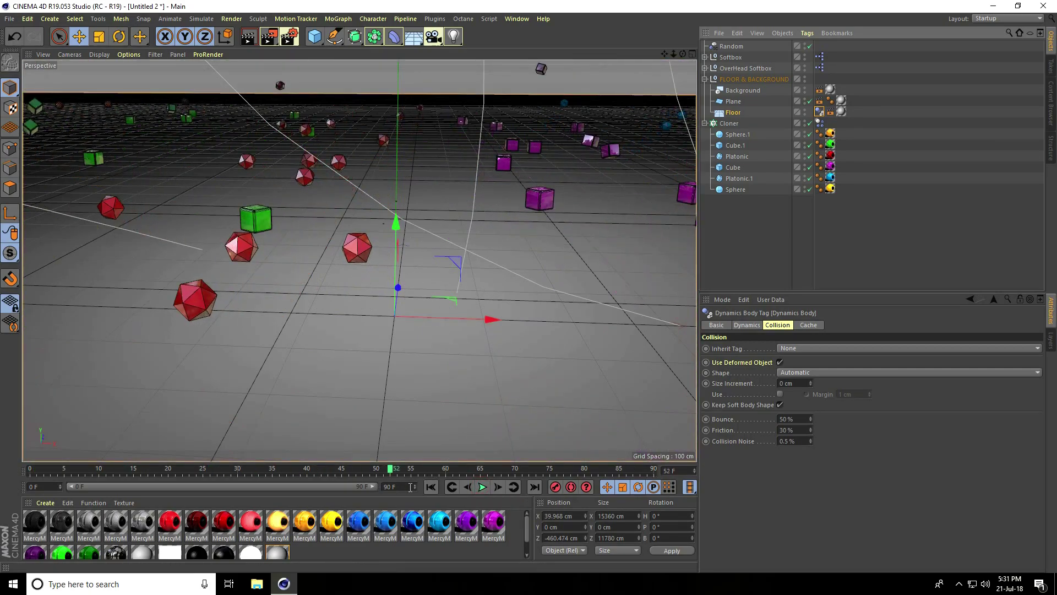
click(410, 487)
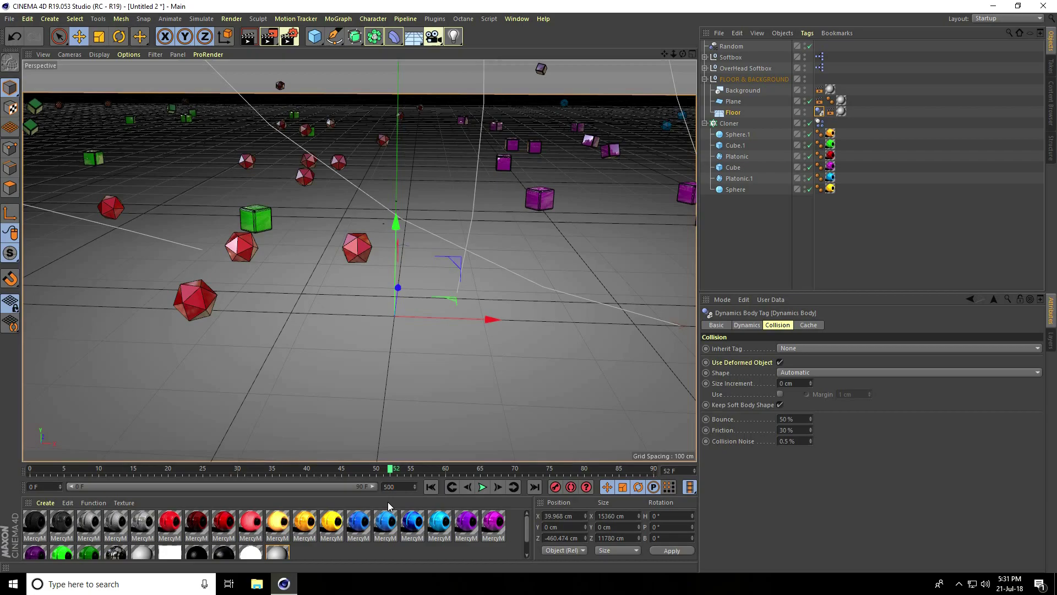
key(Return)
drag(130, 486, 376, 486)
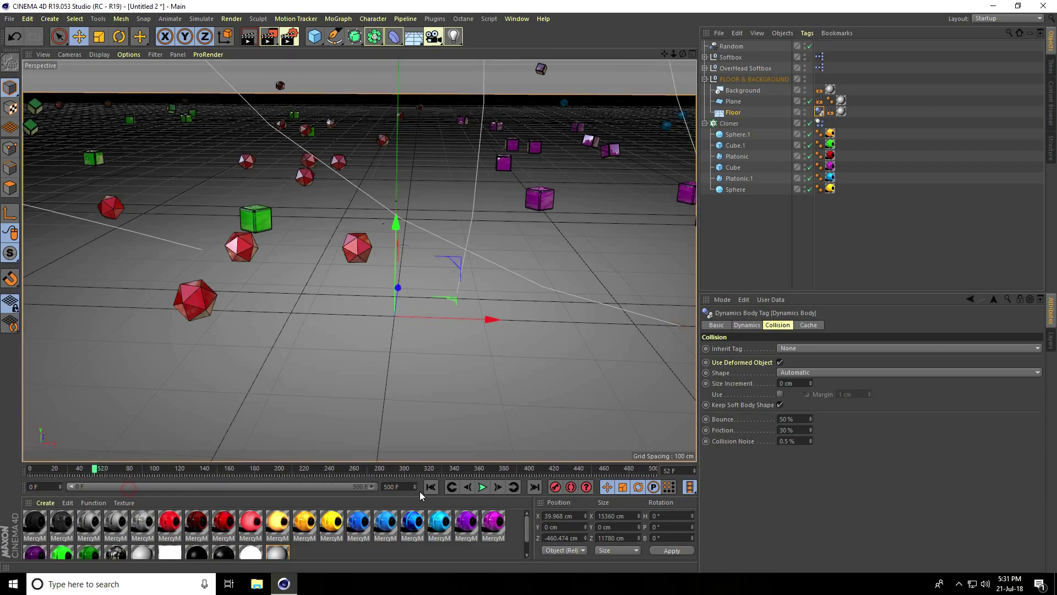
Replay the simulation over the 500-frame range and rewind to frame 0
click(431, 487)
click(482, 487)
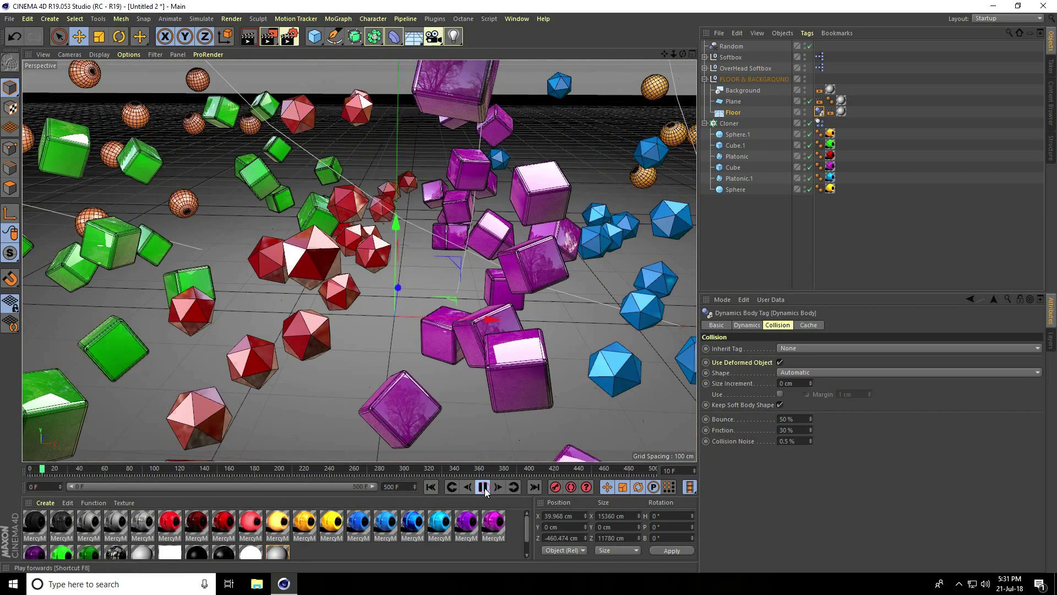
click(431, 486)
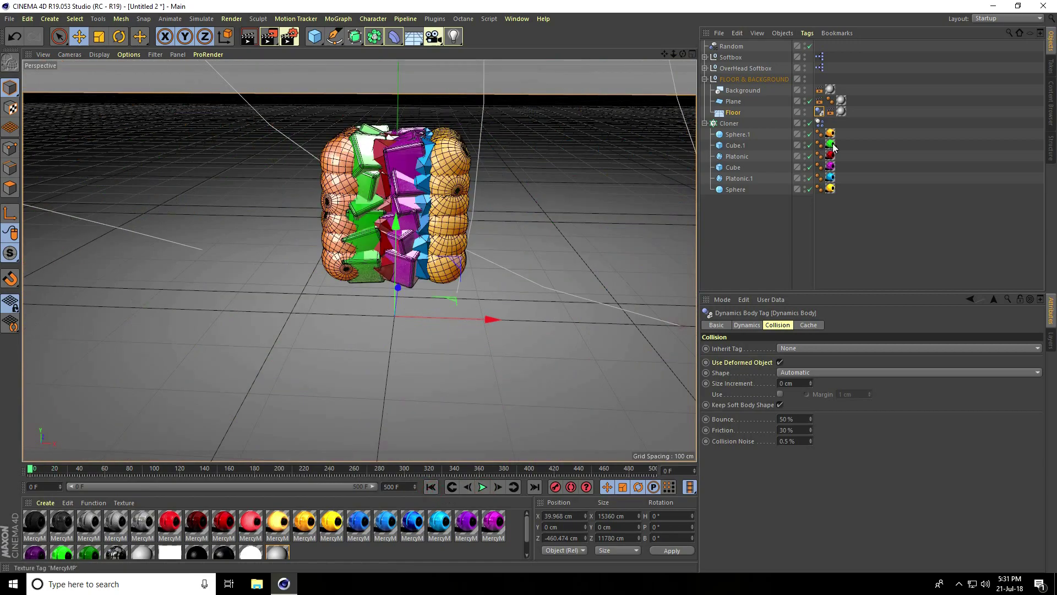
Show the Cloner Dynamics Body tag's Force settings and test-run the simulation
click(819, 122)
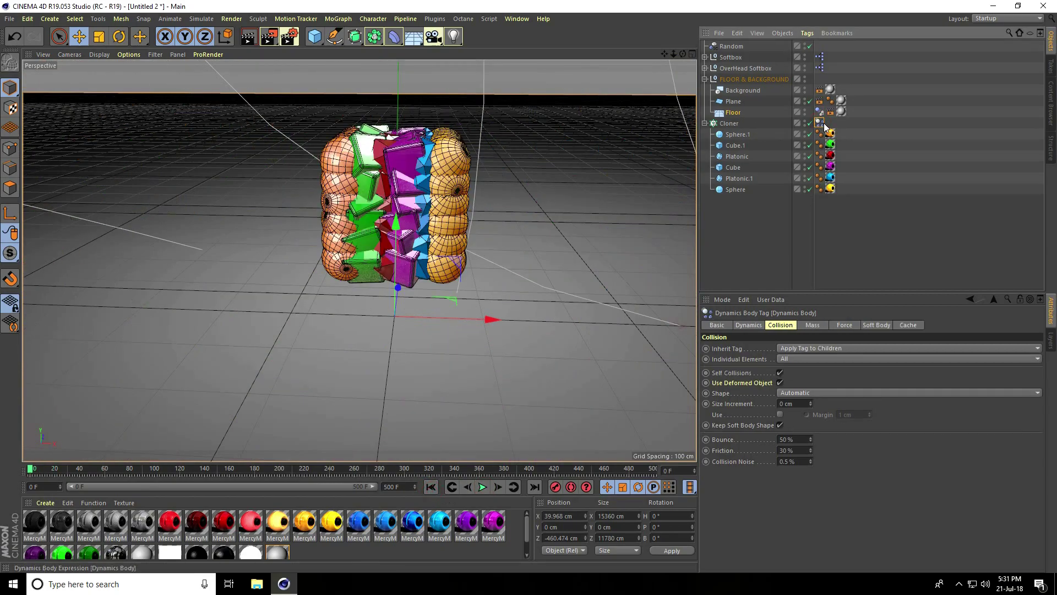
click(844, 325)
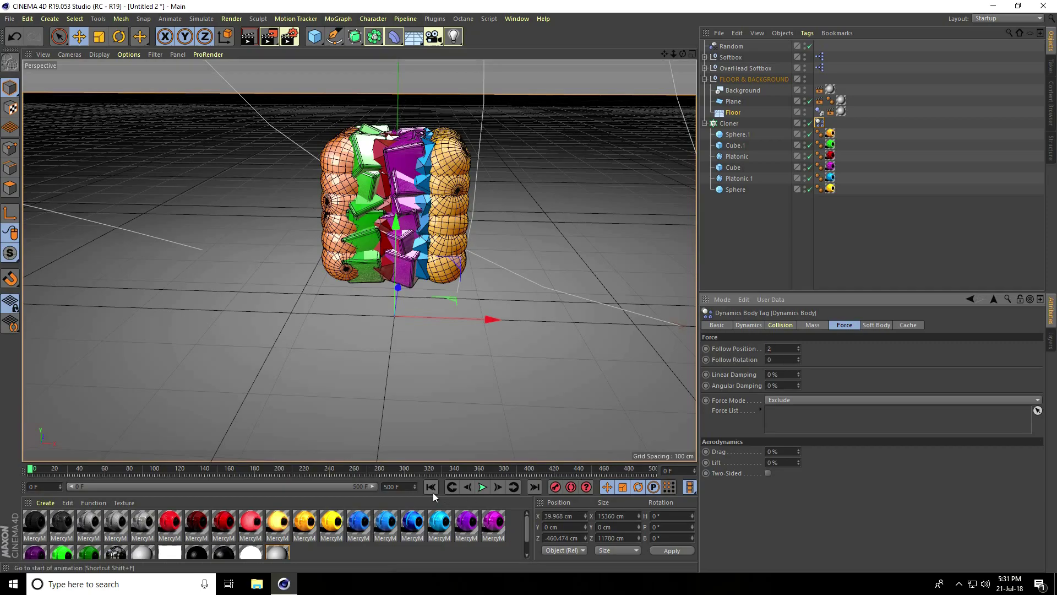
click(482, 487)
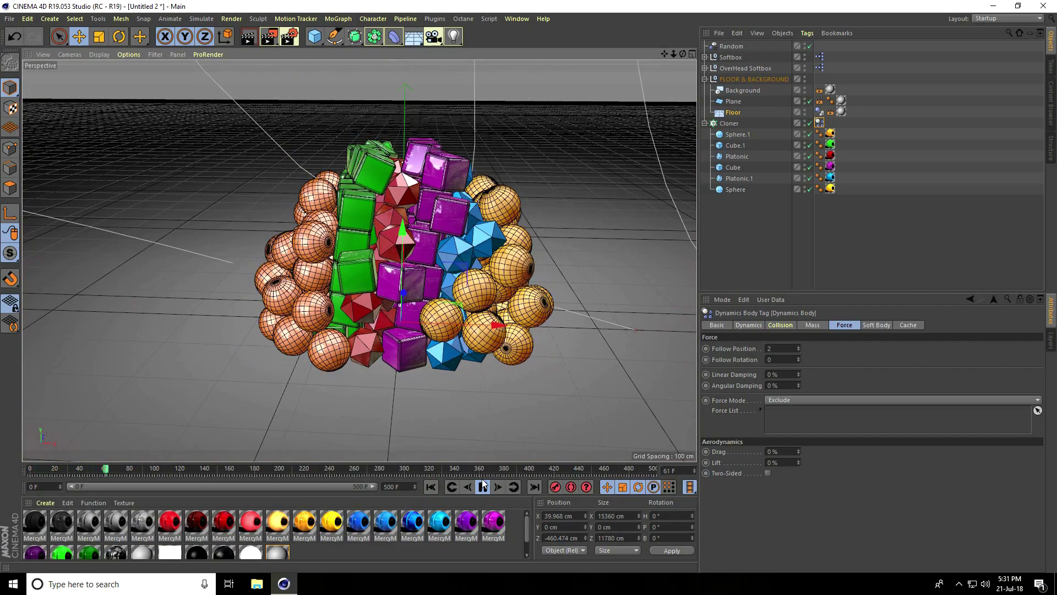
click(482, 487)
click(430, 487)
Replay the simulation twice more, rewinding to frame 0 each time
click(481, 488)
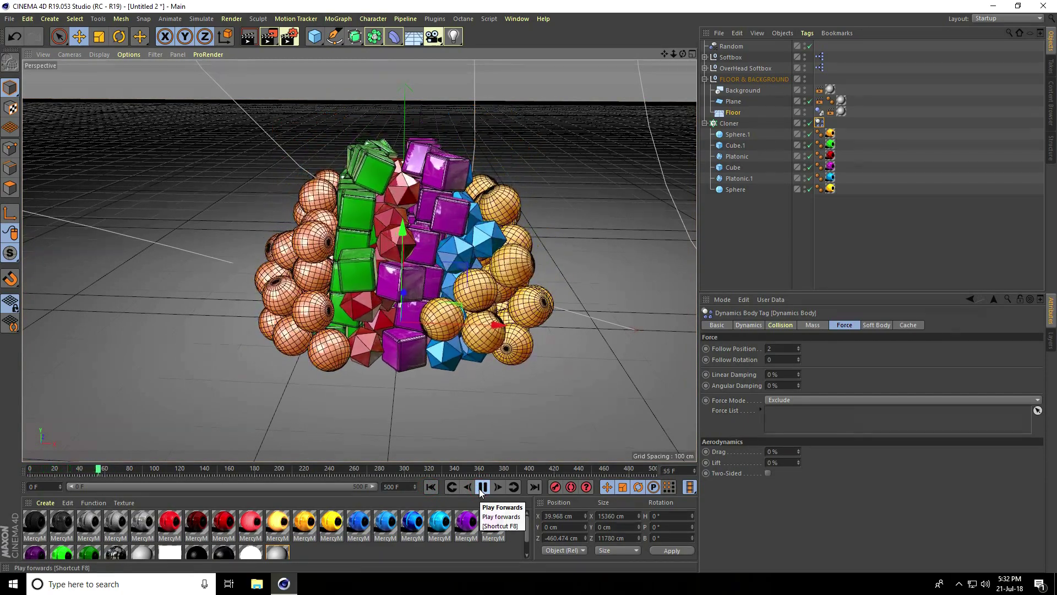
click(481, 487)
click(430, 487)
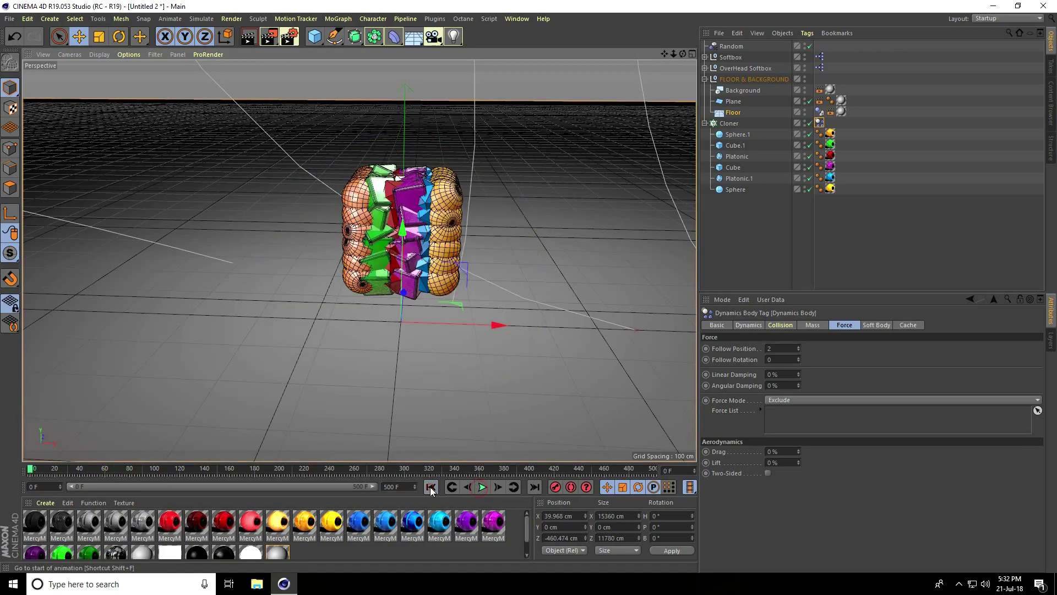
click(482, 487)
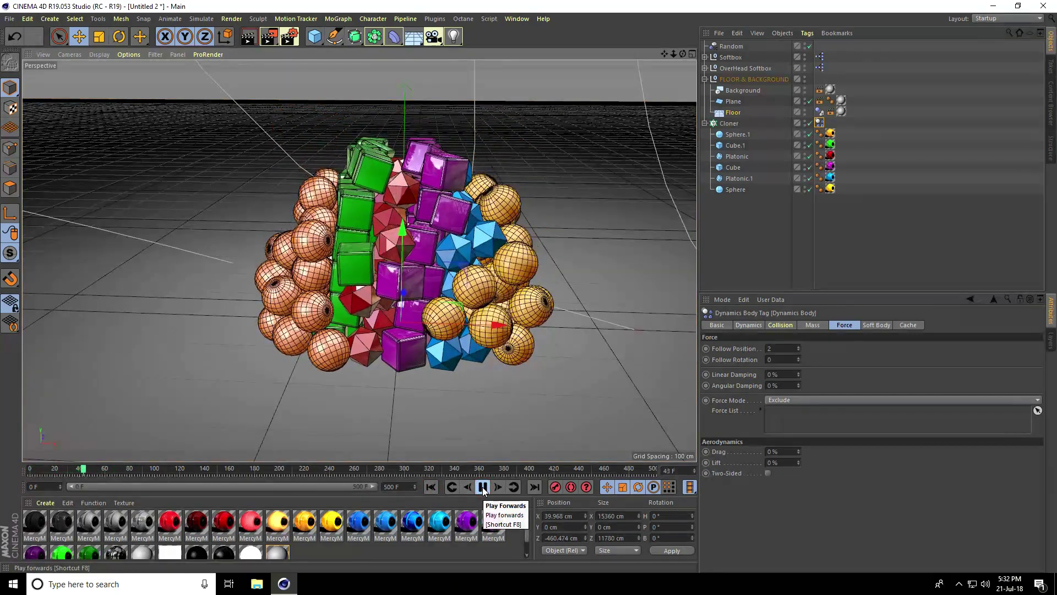
click(483, 488)
click(431, 488)
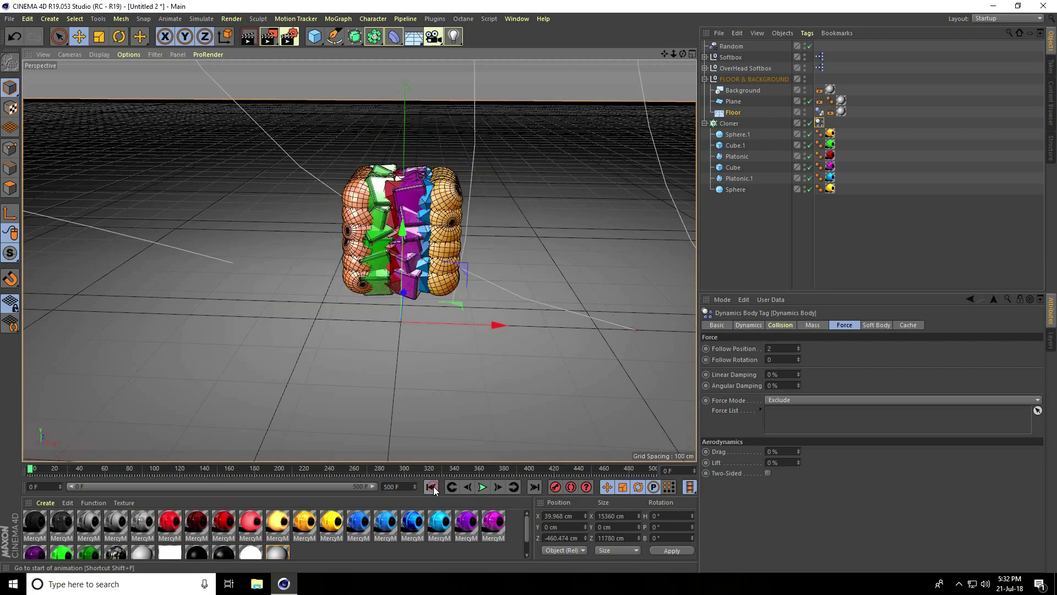
Show the project's Dynamics settings with Gravity at 10000 cm
click(27, 20)
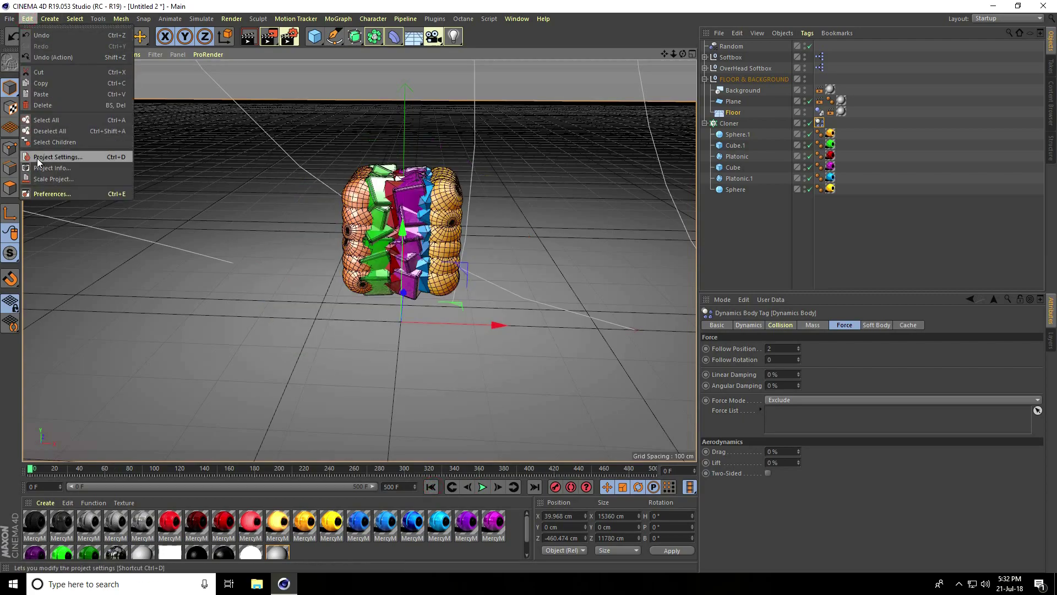
click(55, 157)
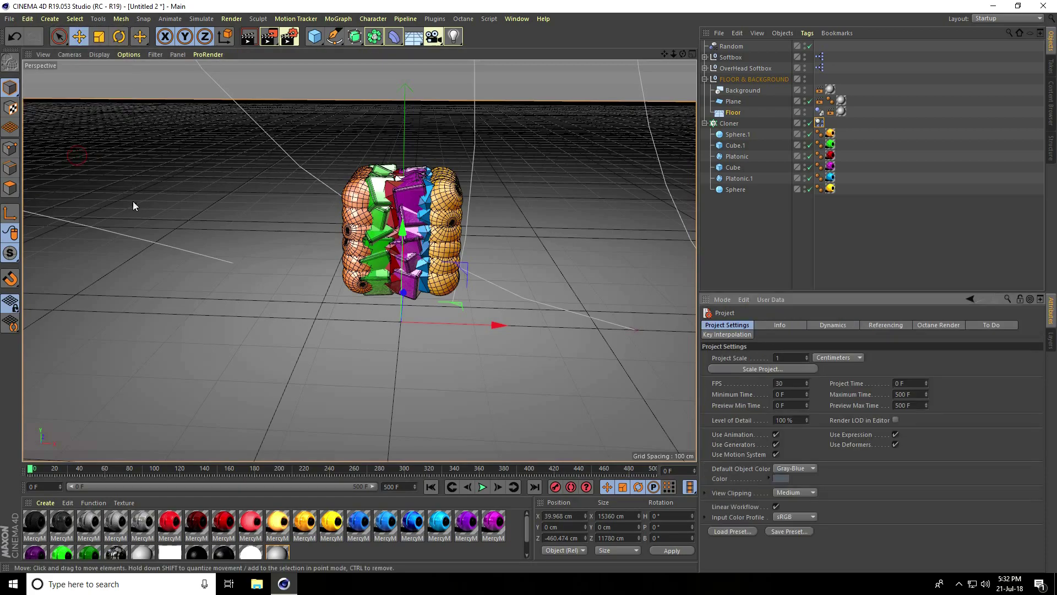
click(833, 326)
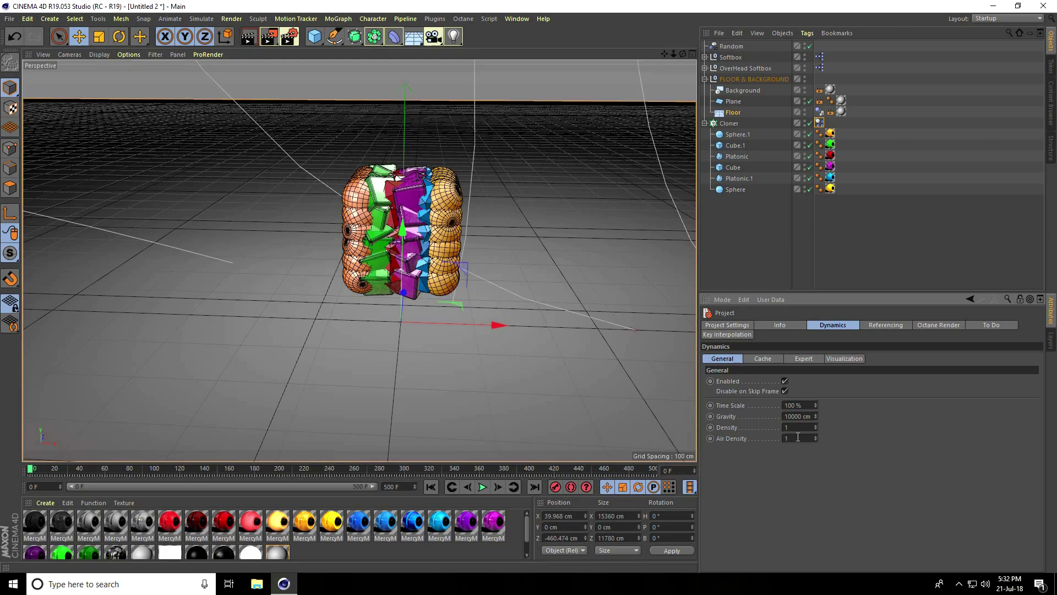
Replay the simulation from frame 0 and orbit the view lower to see the pile
click(431, 487)
click(482, 487)
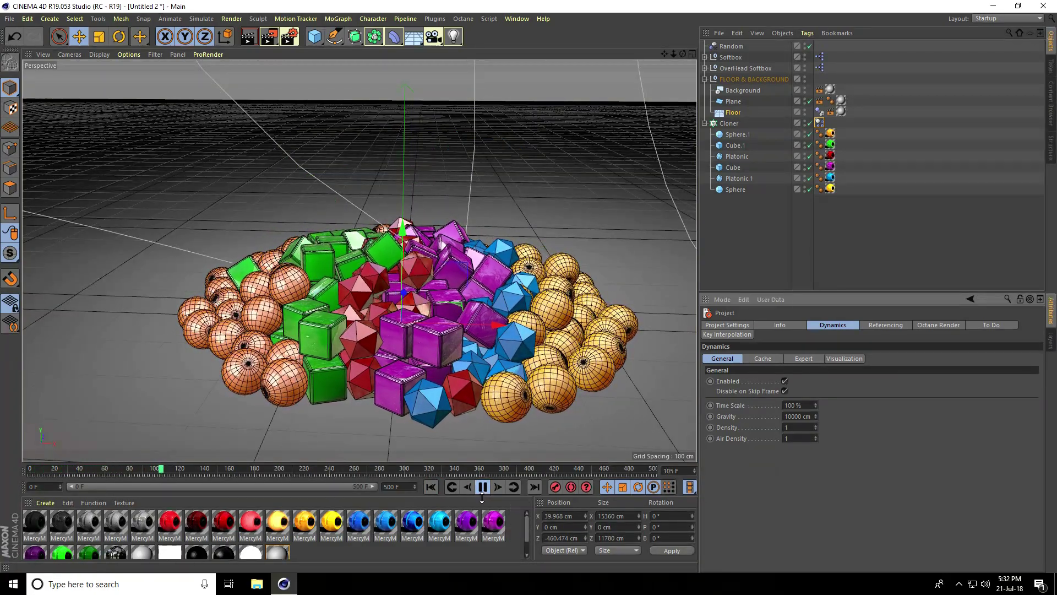
click(484, 490)
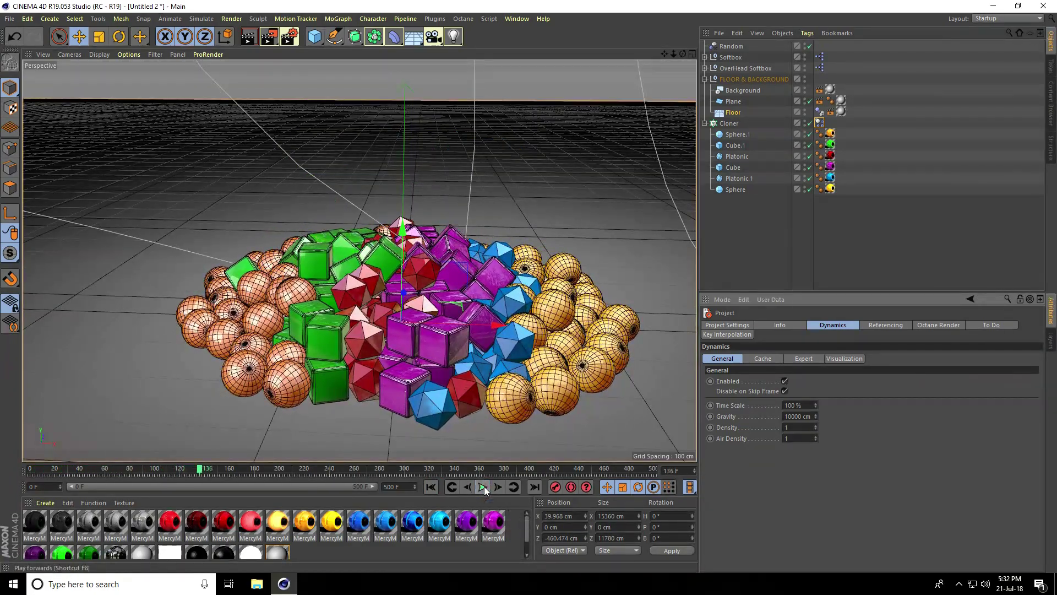
click(431, 487)
click(481, 487)
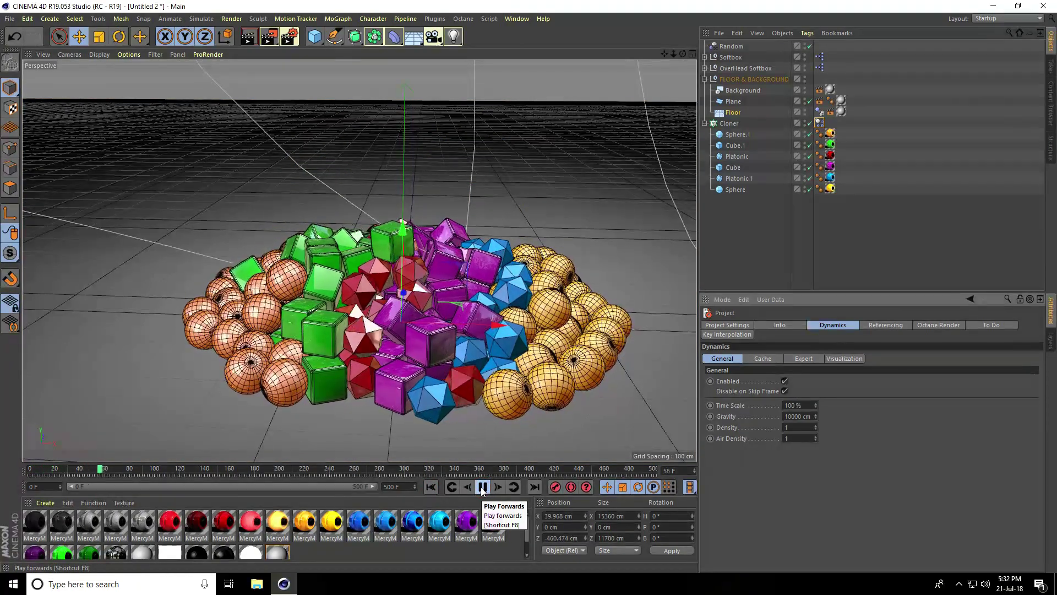
scroll(426, 422, up, 5)
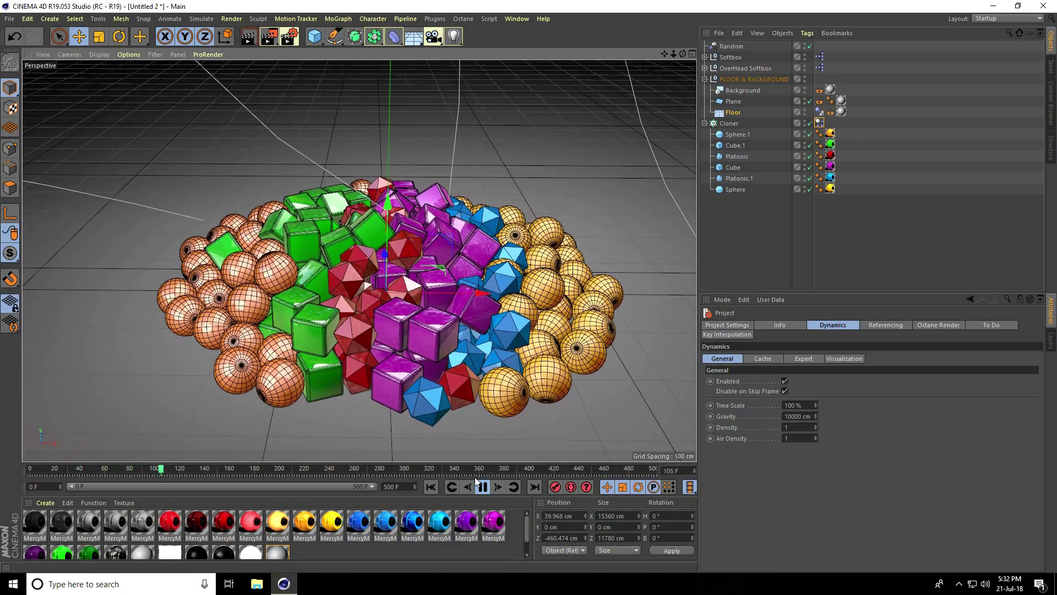
click(430, 487)
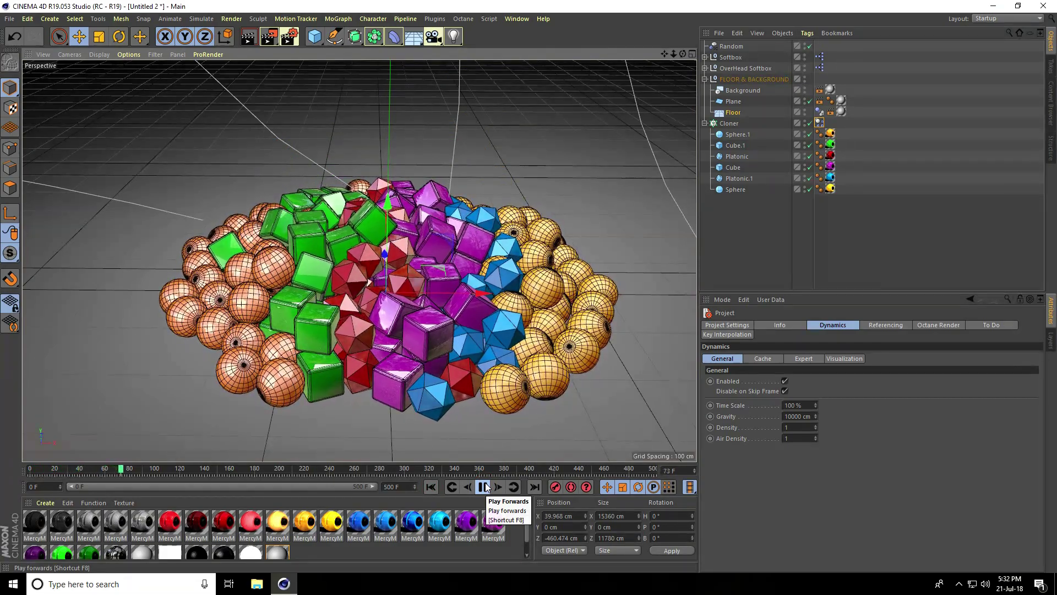
click(483, 487)
alt+drag(427, 418, 418, 452)
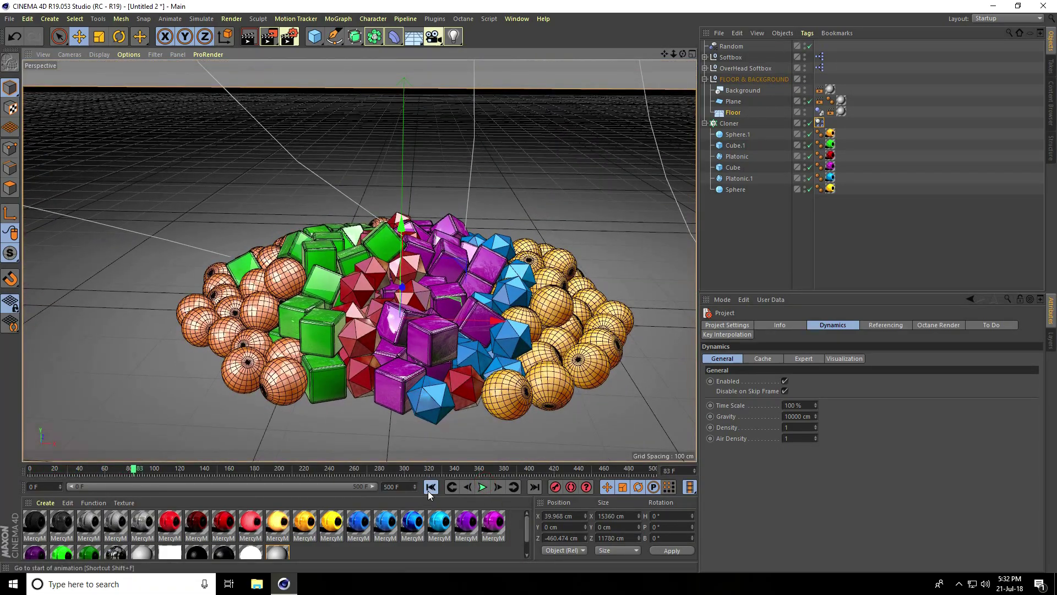
Add a Shader effector to the Cloner from the MoGraph menu
click(430, 486)
click(728, 123)
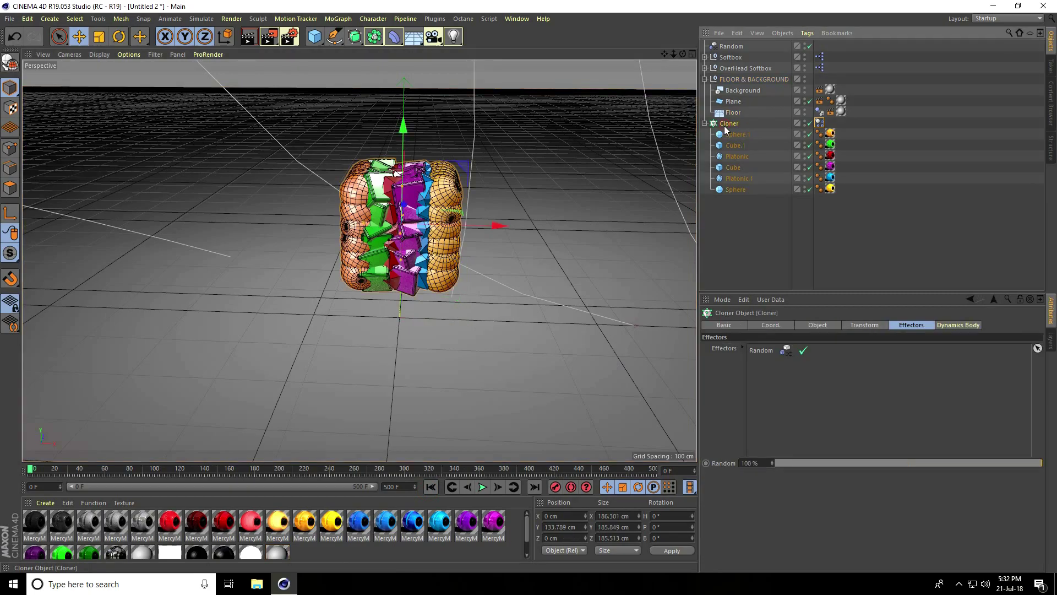
click(338, 21)
mouse_move(343, 35)
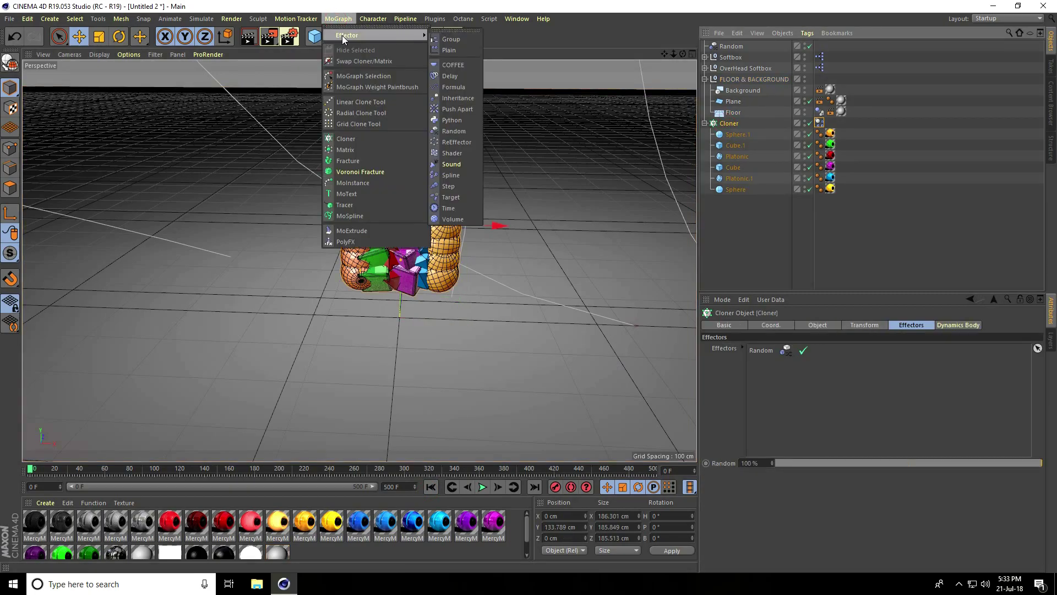
click(452, 154)
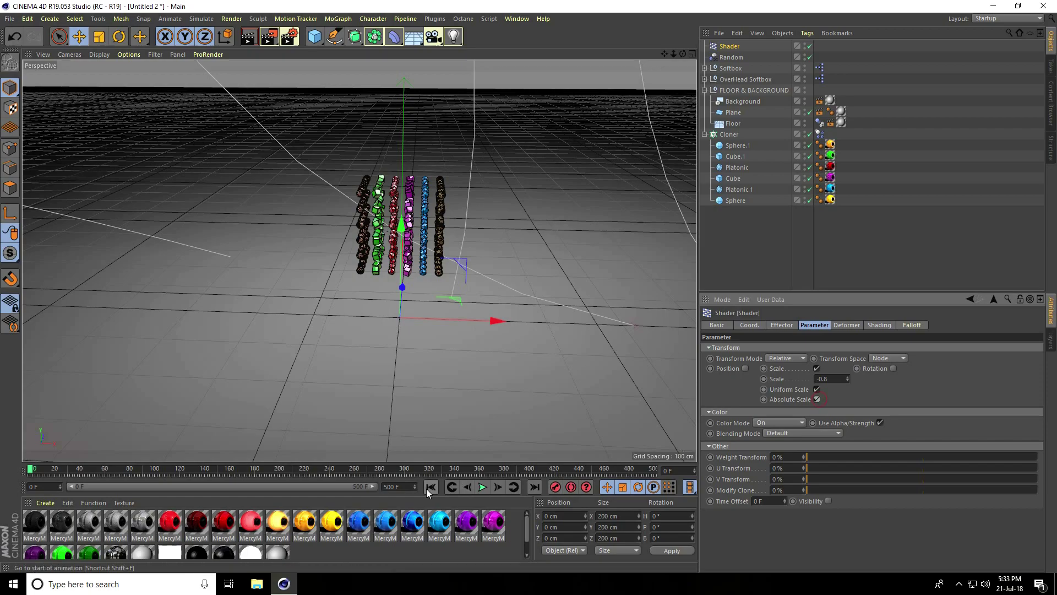
Test-play the shrunken clones twice, stopping playback at frame 95
click(481, 488)
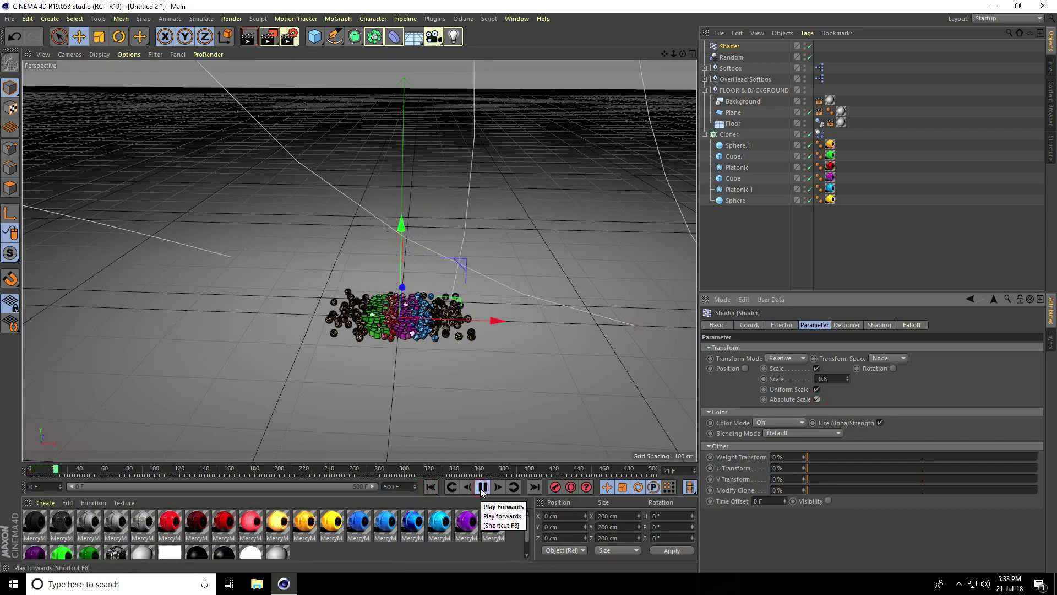
click(481, 488)
alt+drag(418, 339, 458, 289)
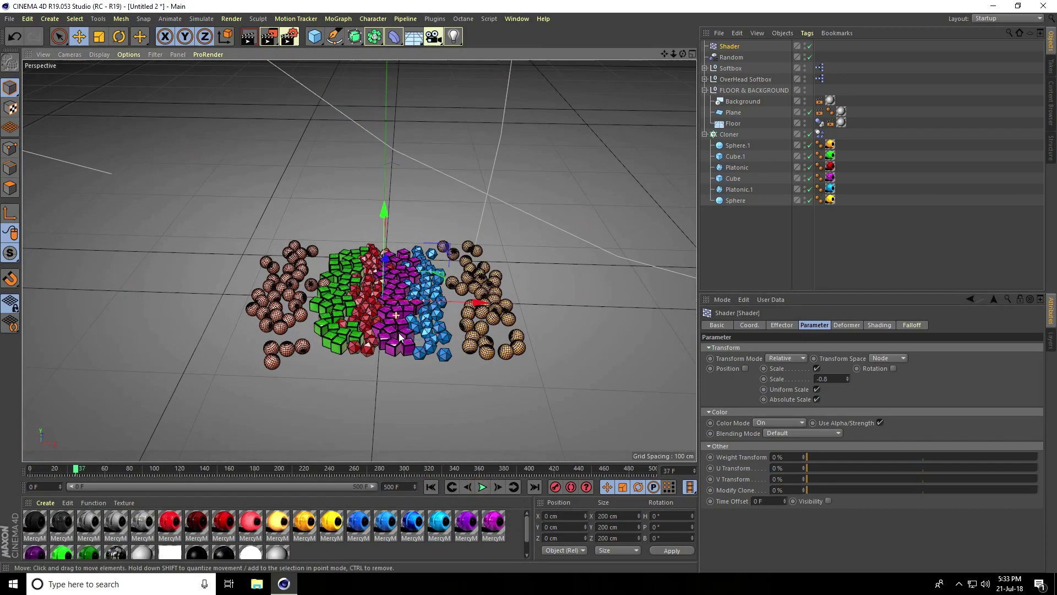
click(430, 487)
click(481, 487)
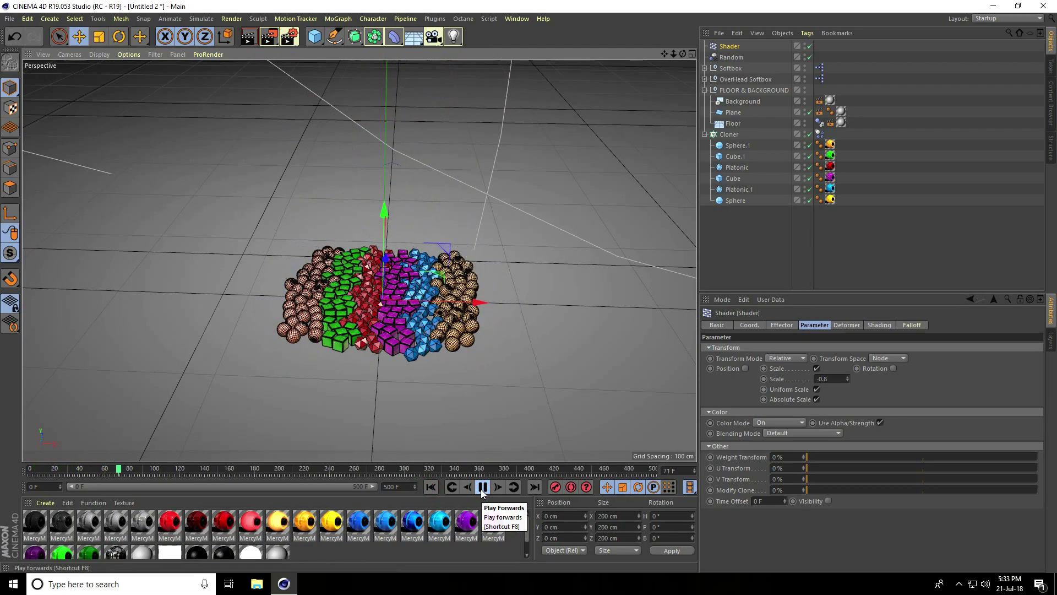
click(482, 487)
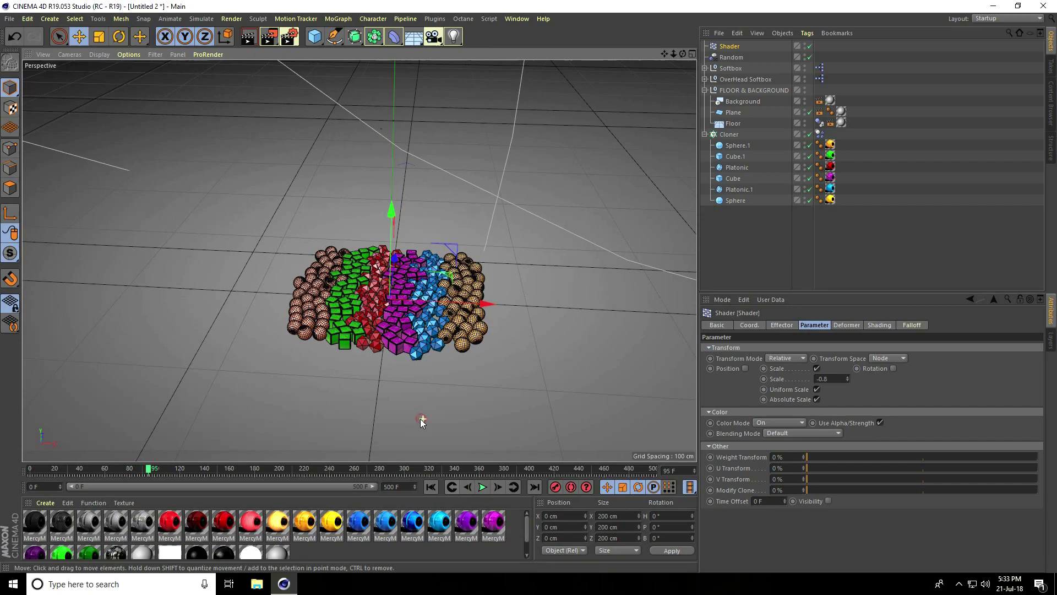
Give the Shader effector a spherical falloff sized 300 cm on X, Y and Z
click(915, 325)
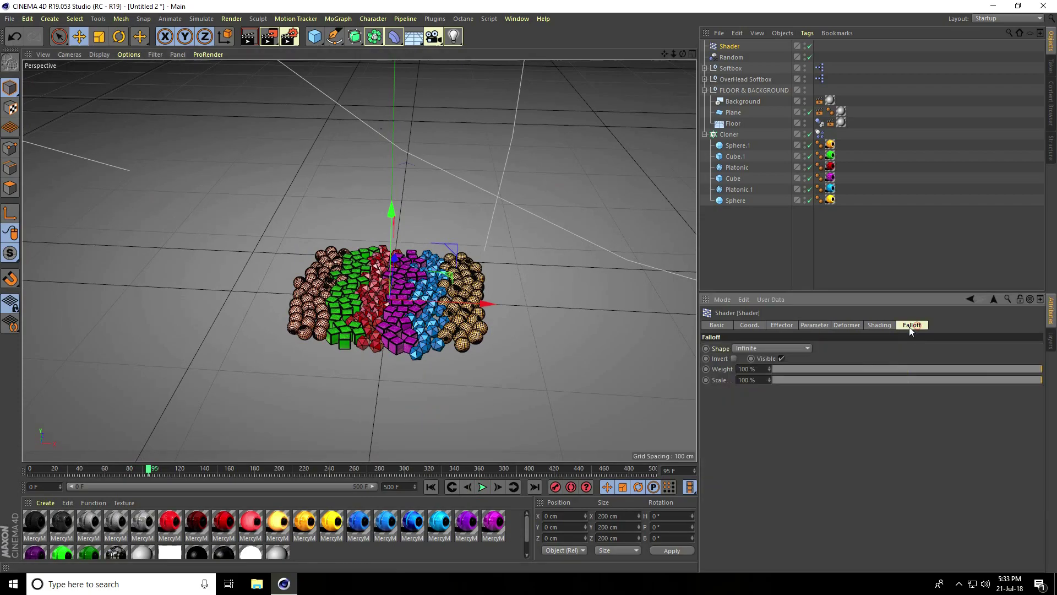
click(760, 348)
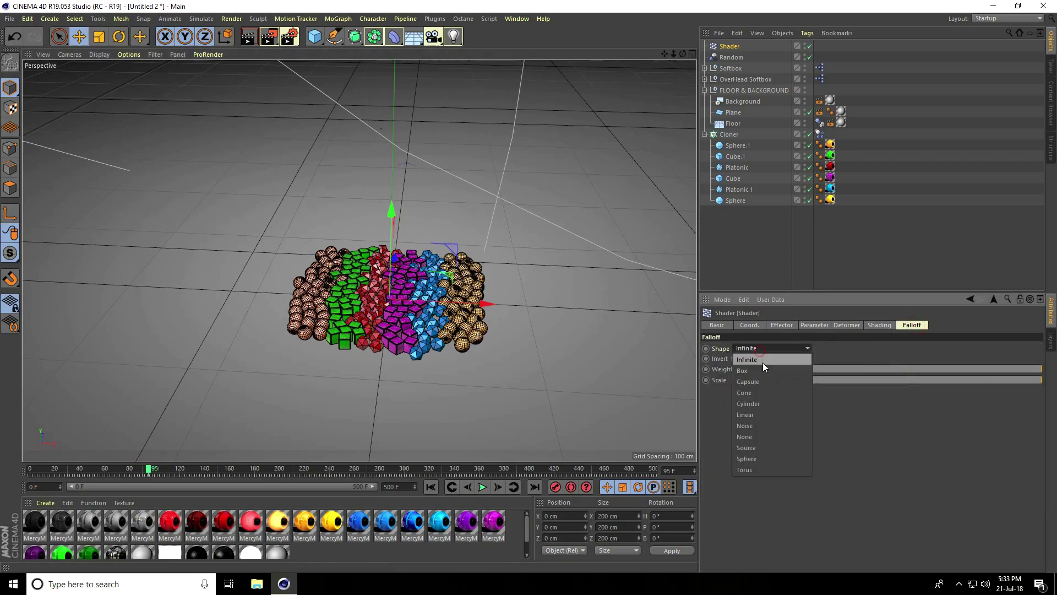
click(763, 459)
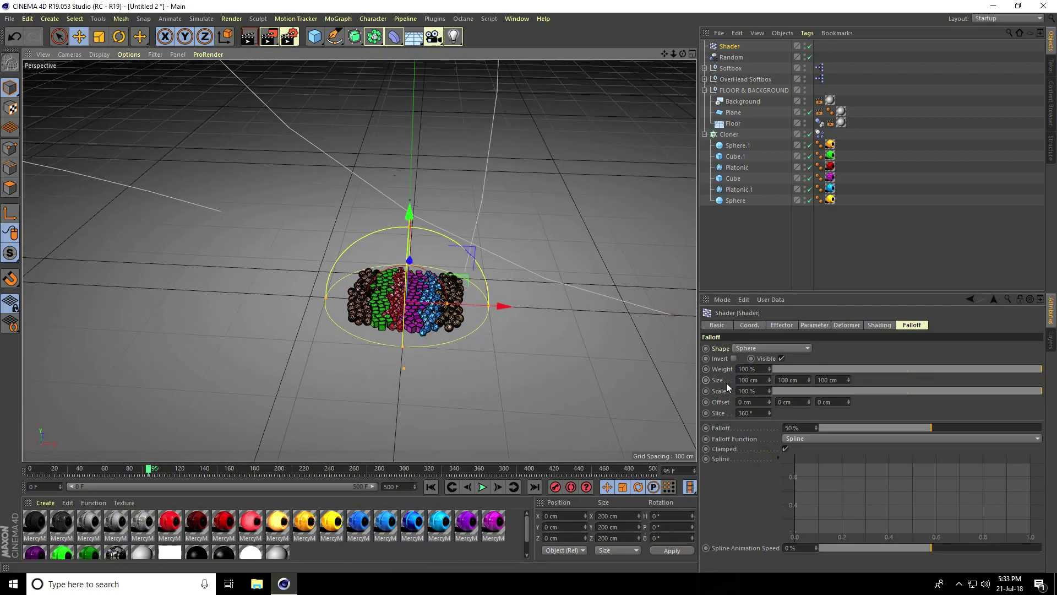
click(756, 380)
text(300)
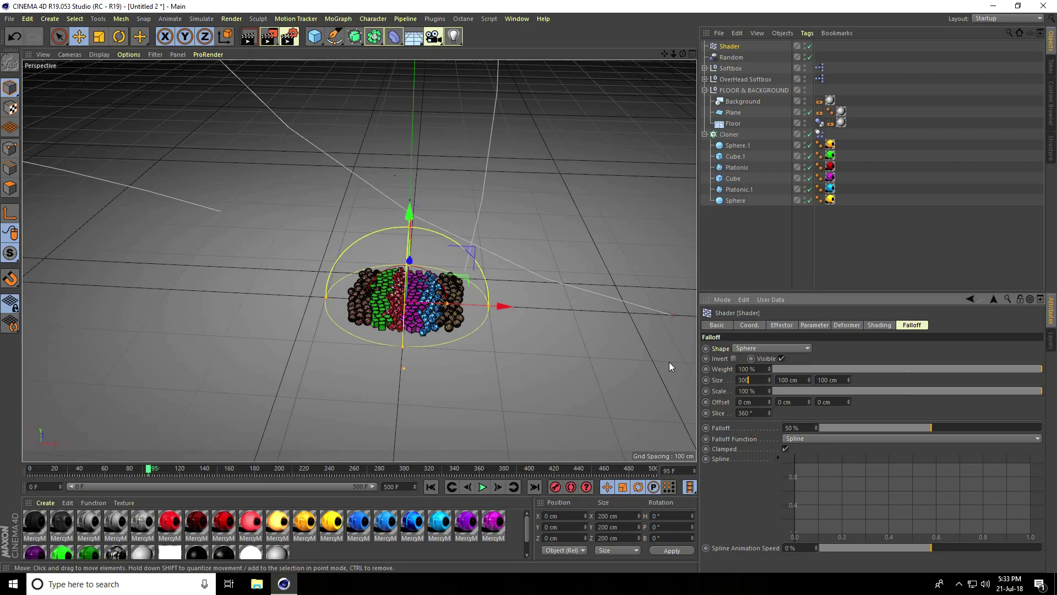
key(Tab)
text(300)
key(Tab)
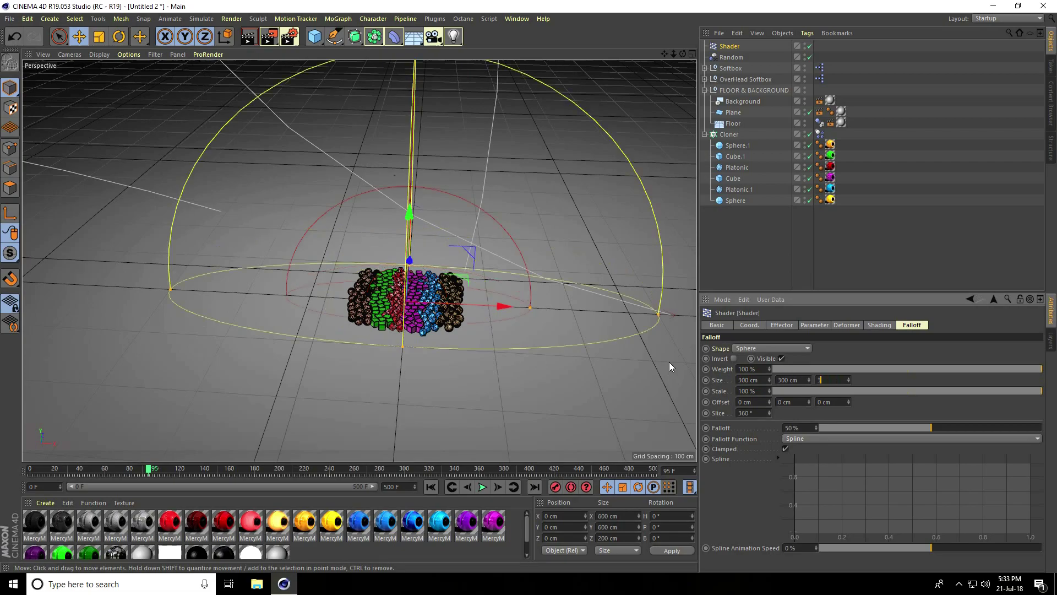
text(300)
key(Tab)
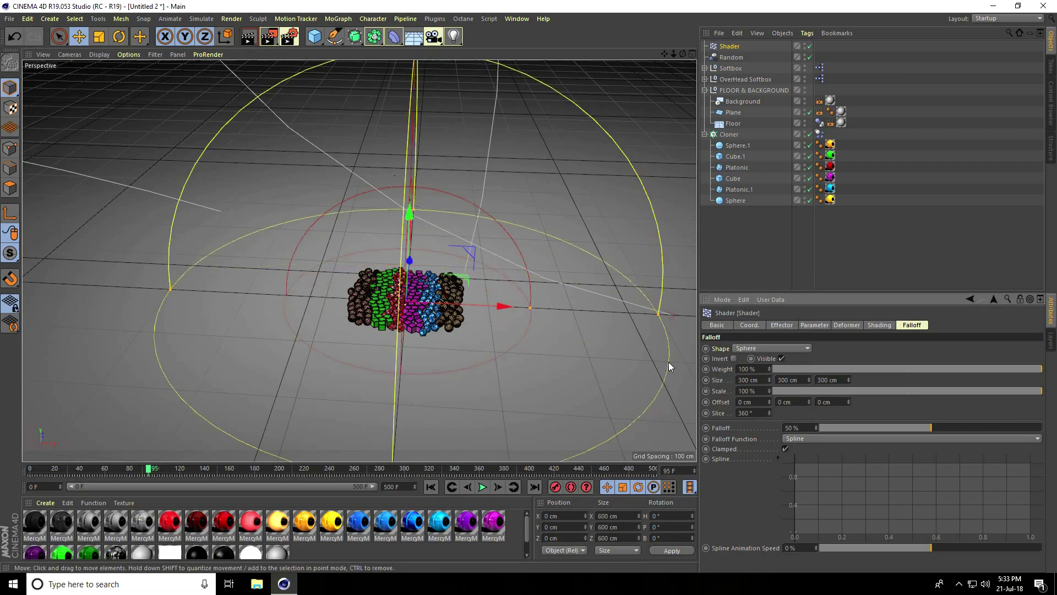
Preview the clone playback, then set the falloff value to 25%
click(431, 487)
click(482, 488)
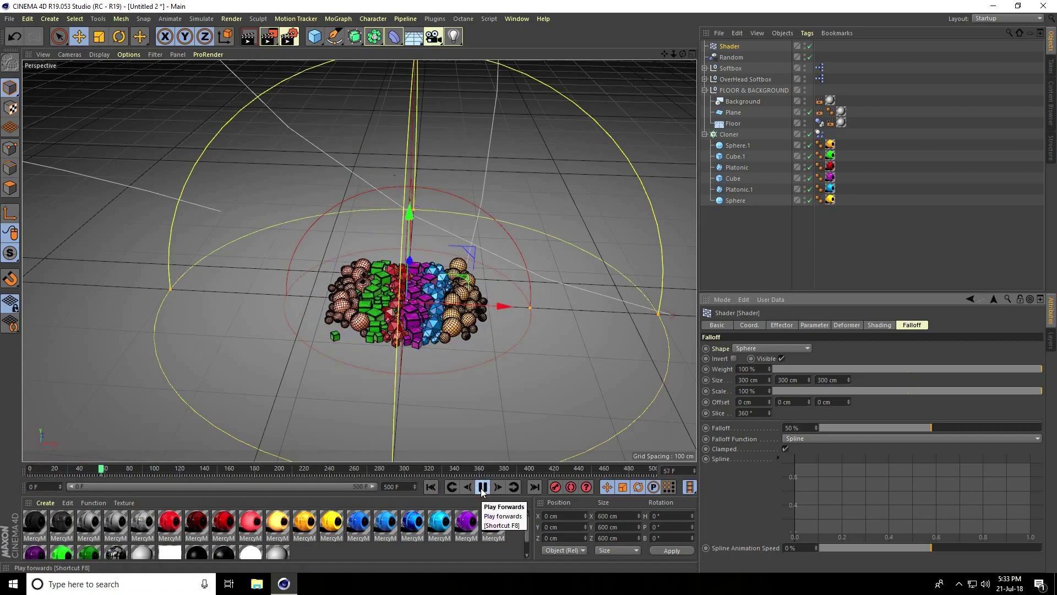
click(482, 488)
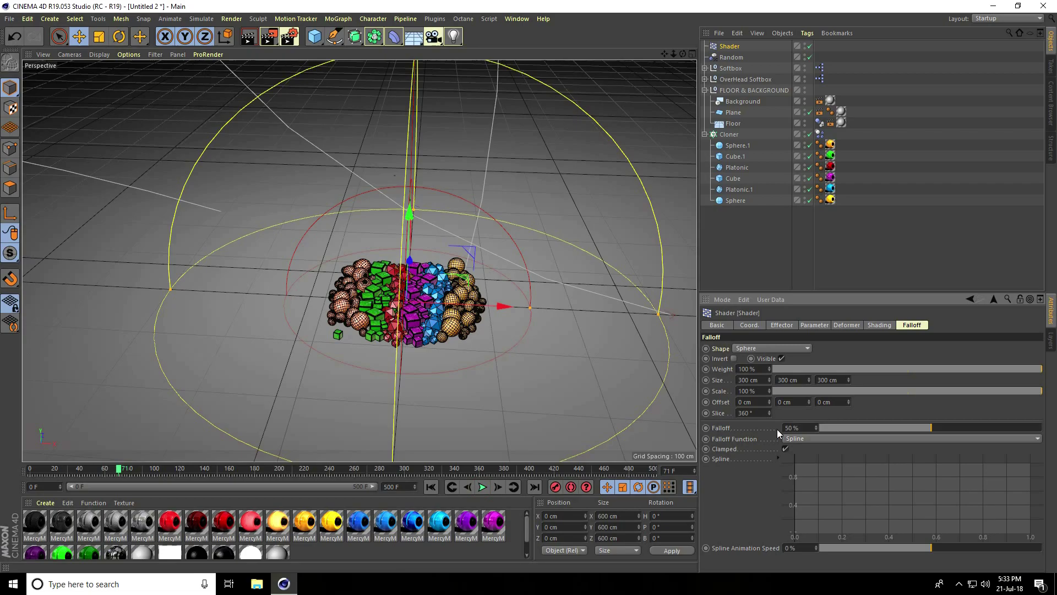
drag(890, 427, 873, 428)
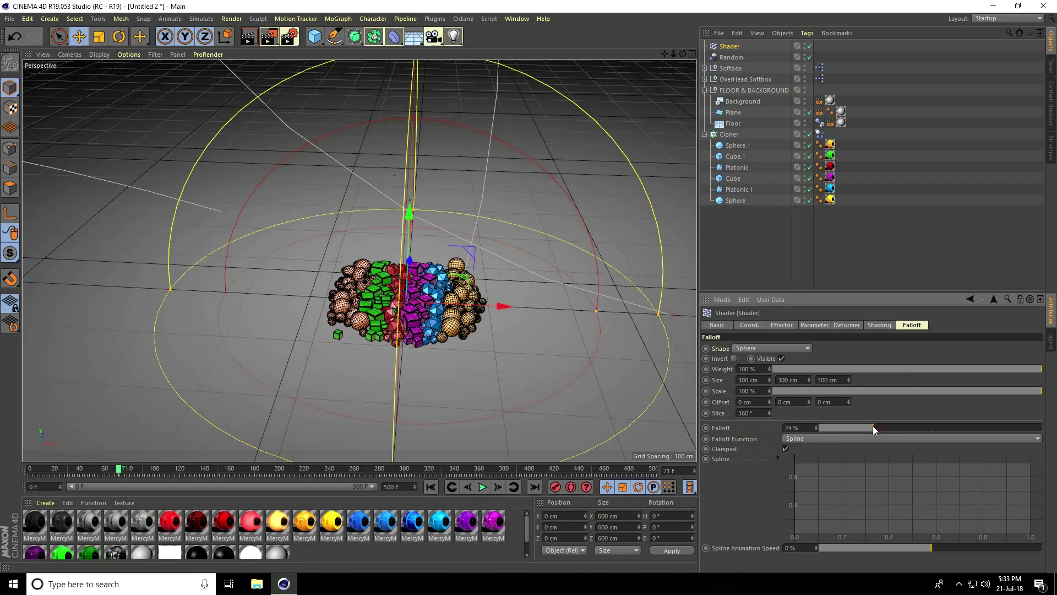
text(25)
key(Return)
During playback, drag the Shader effector through the clones to about X 71.571 cm
mouse_move(452, 440)
alt+mouse_down()
mouse_move(384, 368)
mouse_move(418, 407)
alt+mouse_up()
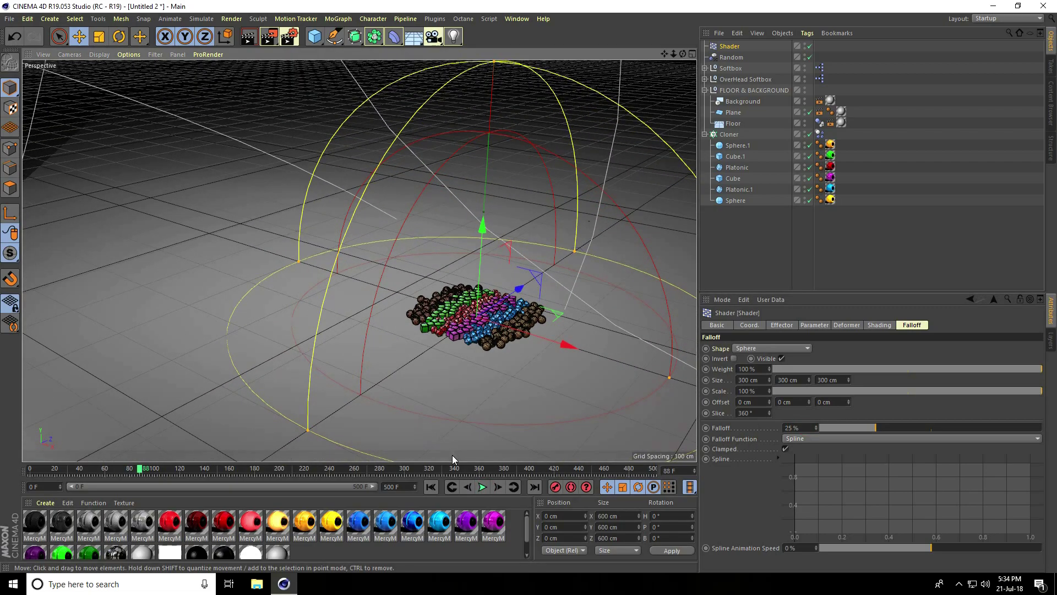
click(432, 487)
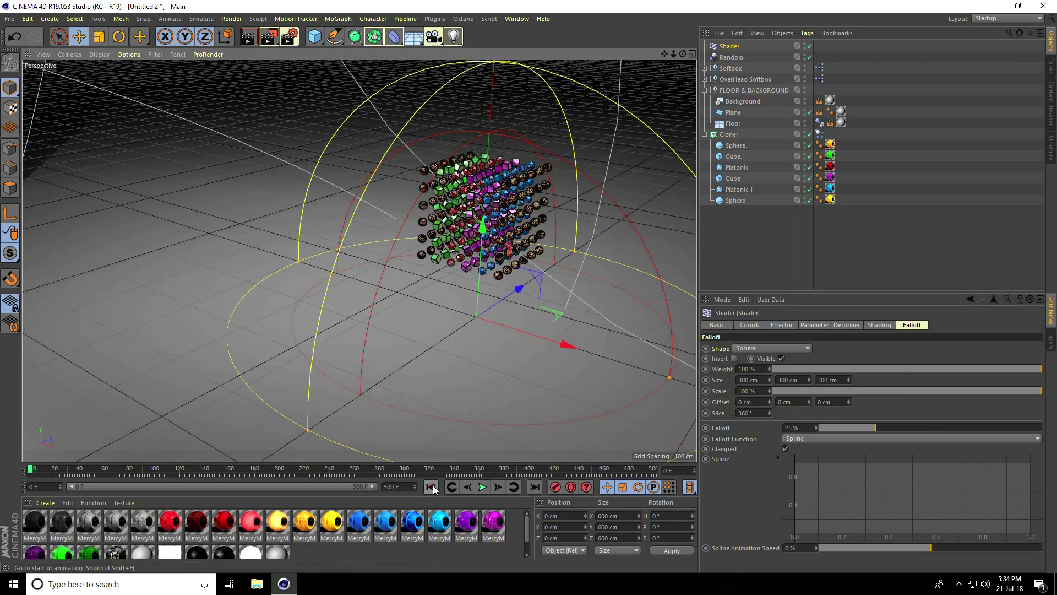
click(482, 487)
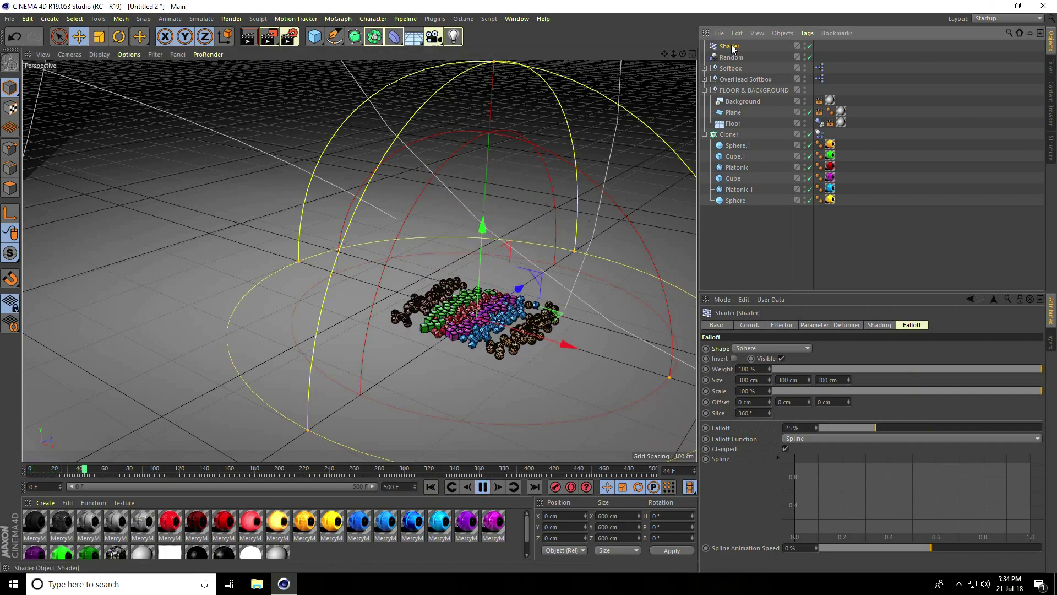
mouse_move(556, 316)
mouse_down()
mouse_move(494, 279)
mouse_move(543, 322)
mouse_up()
scroll(614, 299, up, 5)
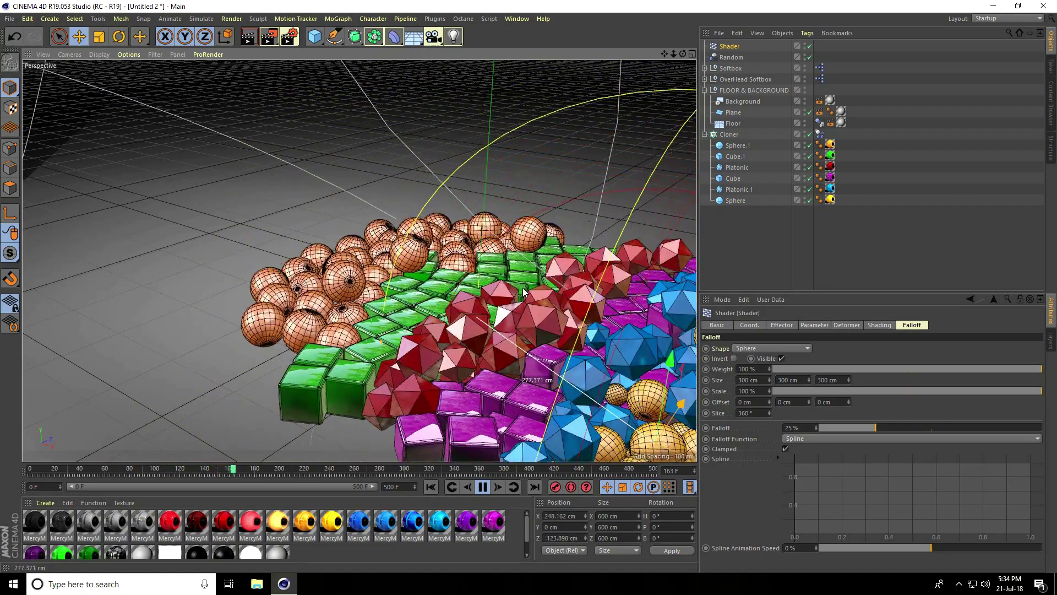
scroll(478, 323, down, 6)
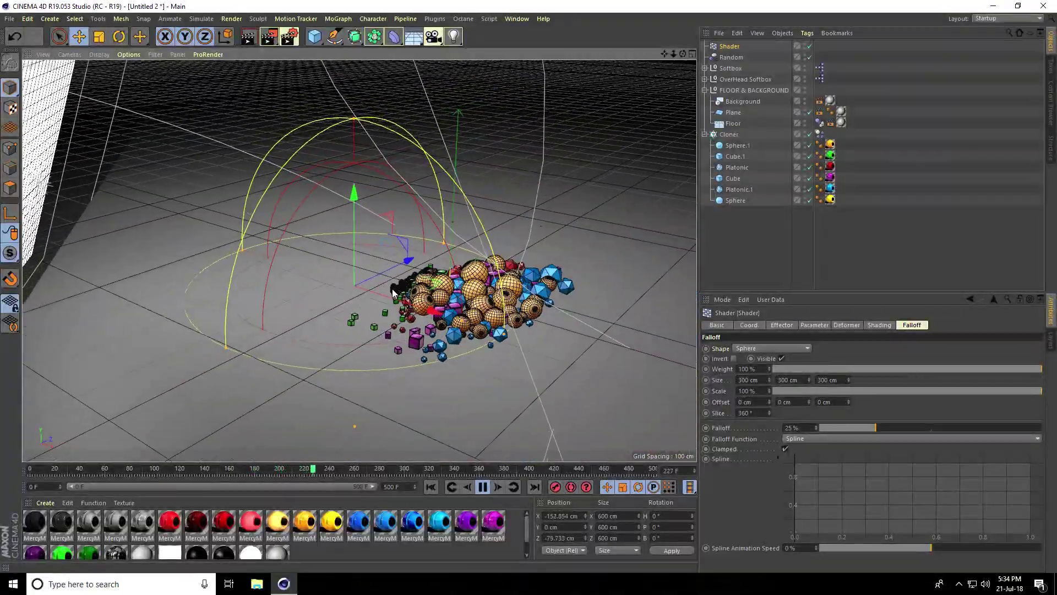
scroll(455, 323, up, 2)
drag(454, 323, 583, 286)
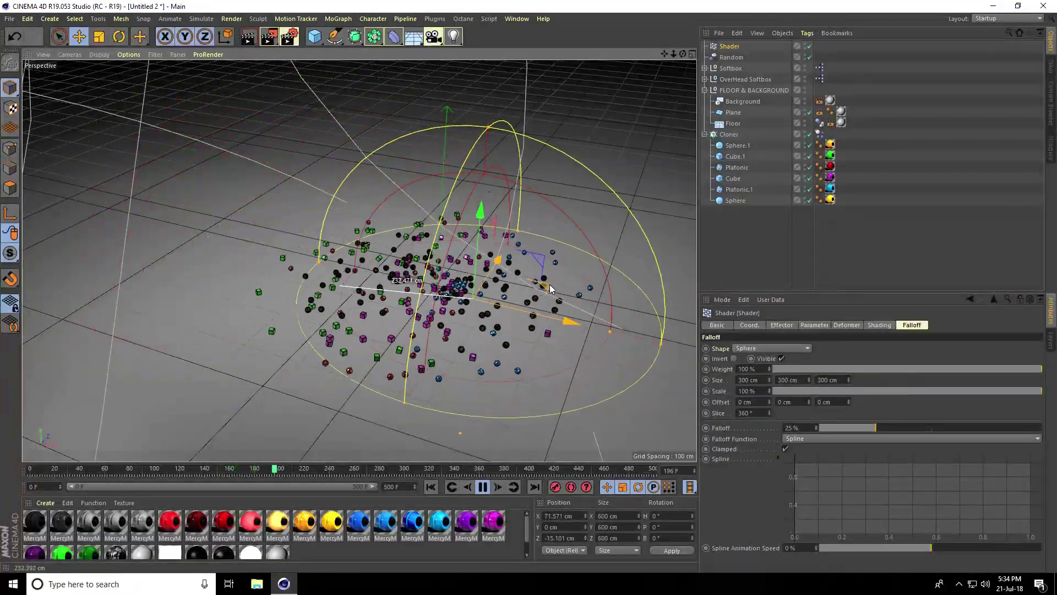
click(482, 489)
Rewind to frame 0 and add a Vibrate tag to the Shader effector
click(433, 487)
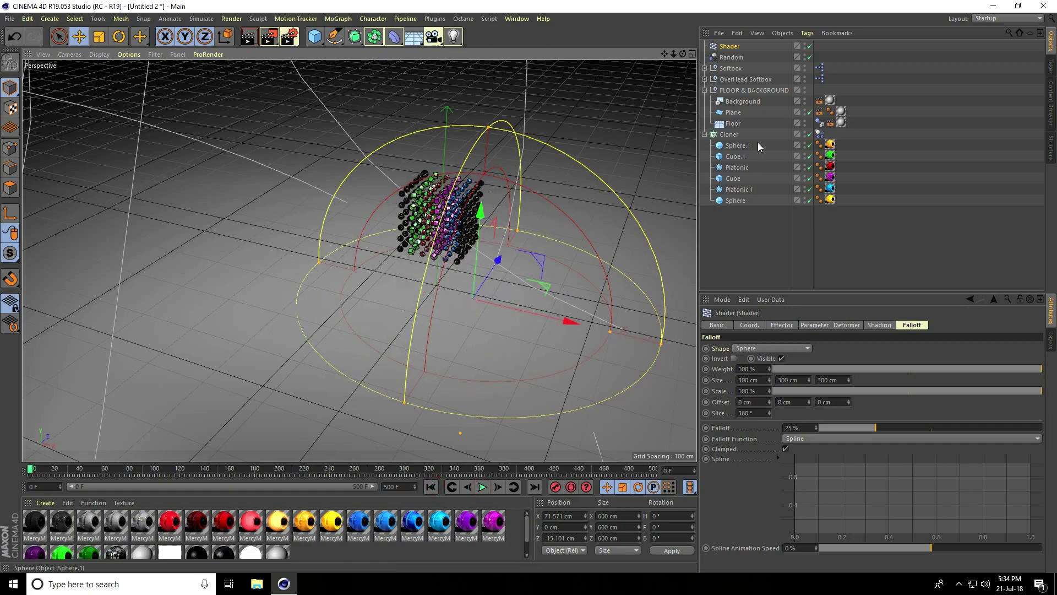
right_click(729, 49)
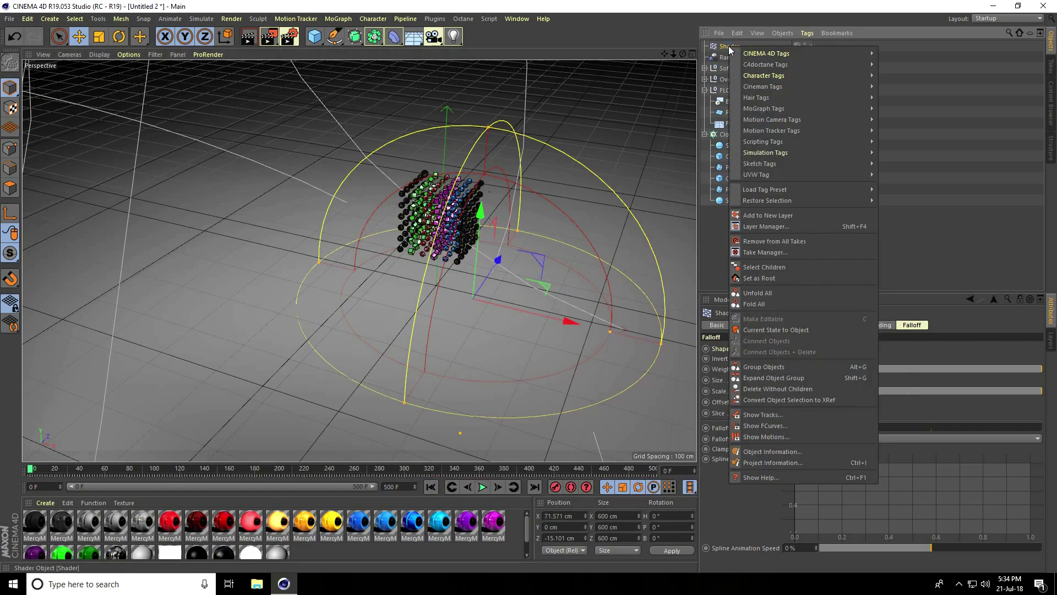
mouse_move(742, 53)
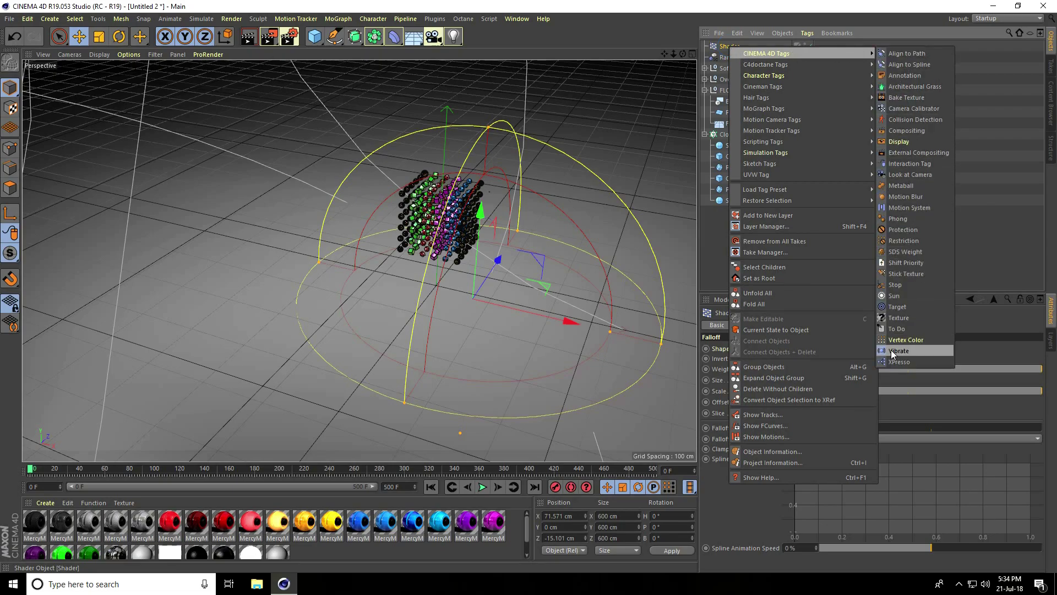
click(920, 349)
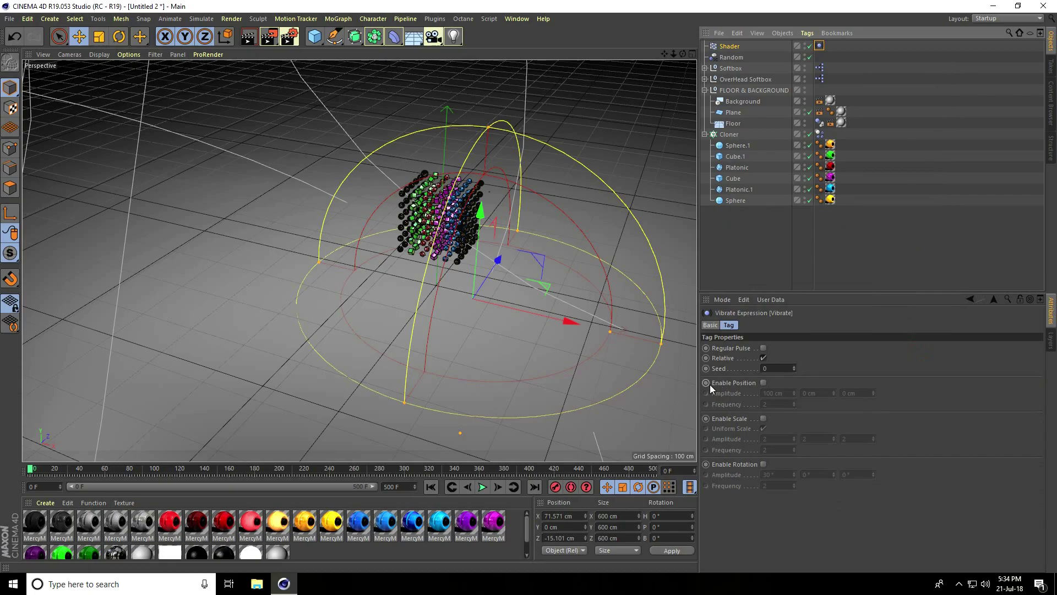
Enable position vibration with 200 cm amplitude on X, Y, Z and frequency 1
click(764, 382)
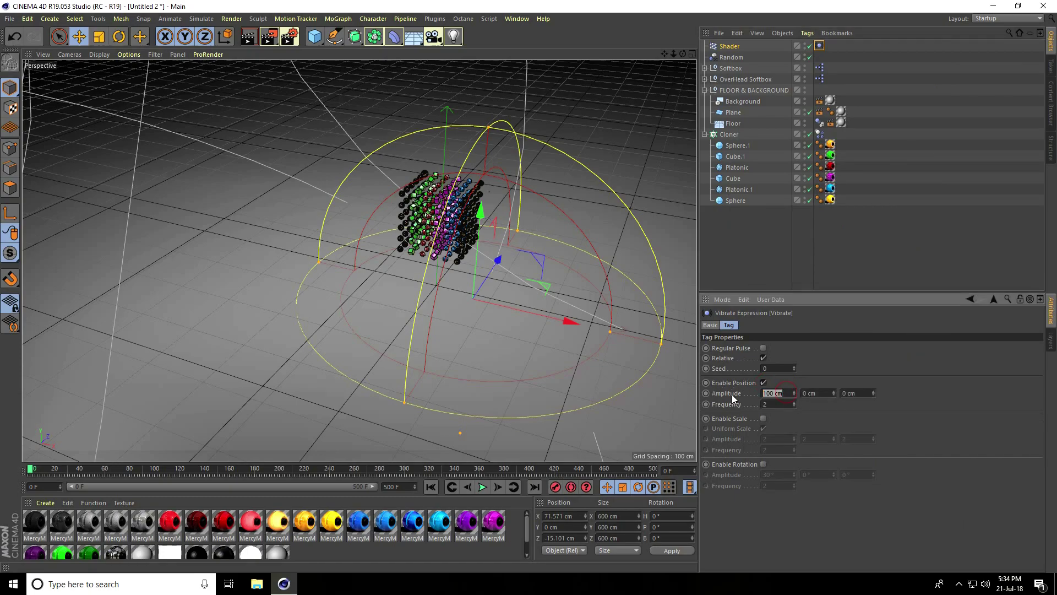
text(20020)
key(BackSpace)
key(BackSpace)
key(Tab)
text(200)
key(Tab)
text(200)
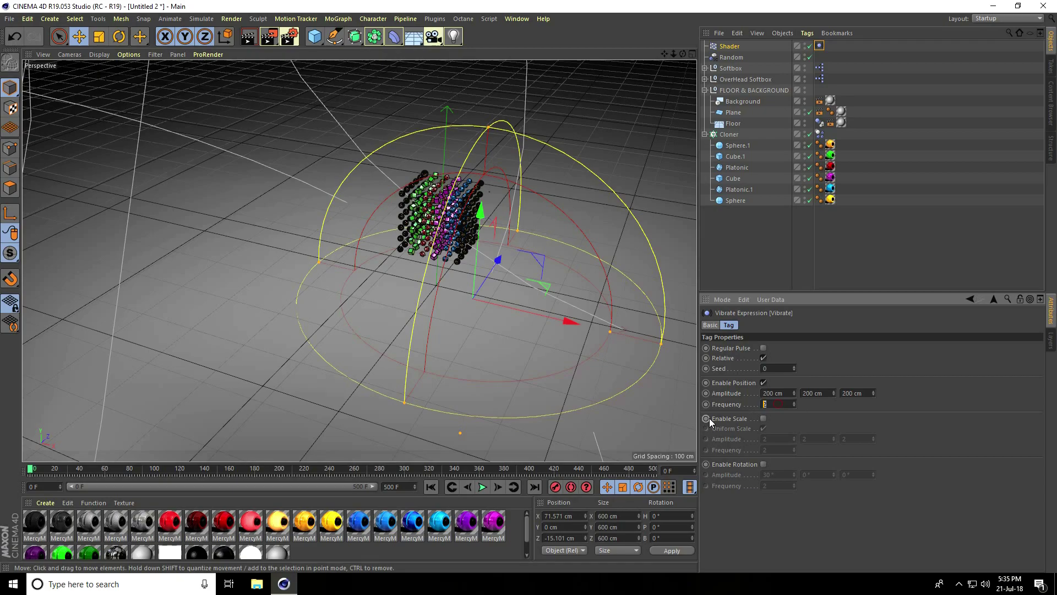
text(1)
Preview the vibrating clones from frame 0, orbiting the view to inspect them
click(430, 487)
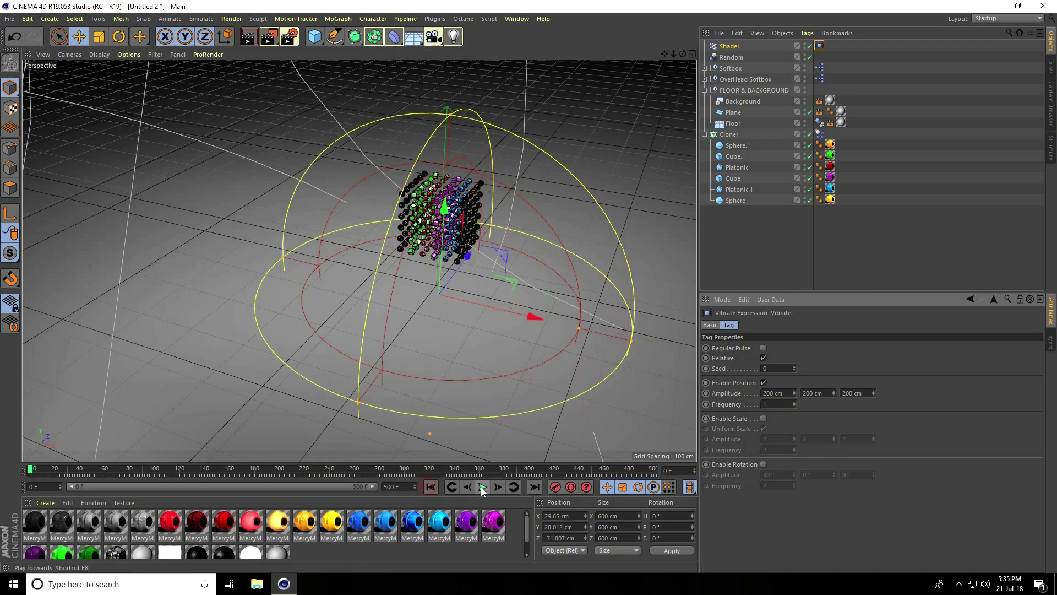
click(481, 487)
scroll(485, 241, up, 3)
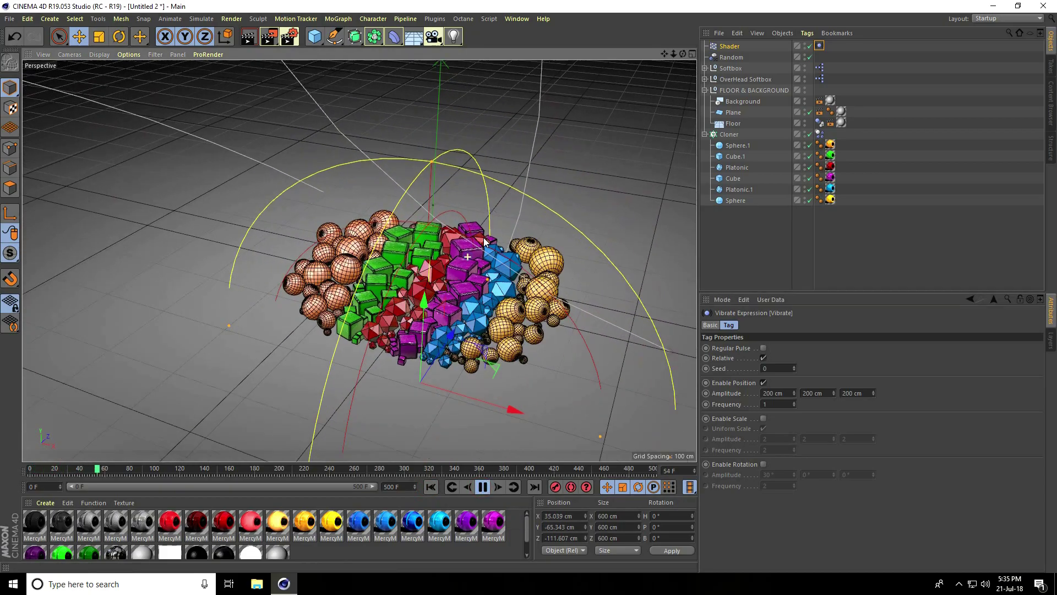
alt+drag(484, 241, 490, 366)
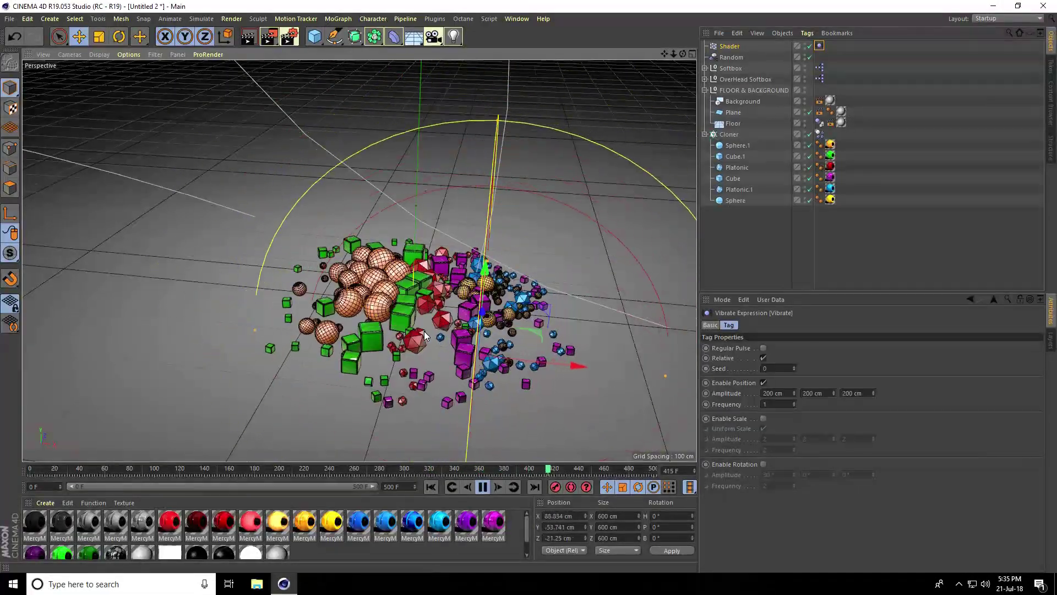
click(483, 487)
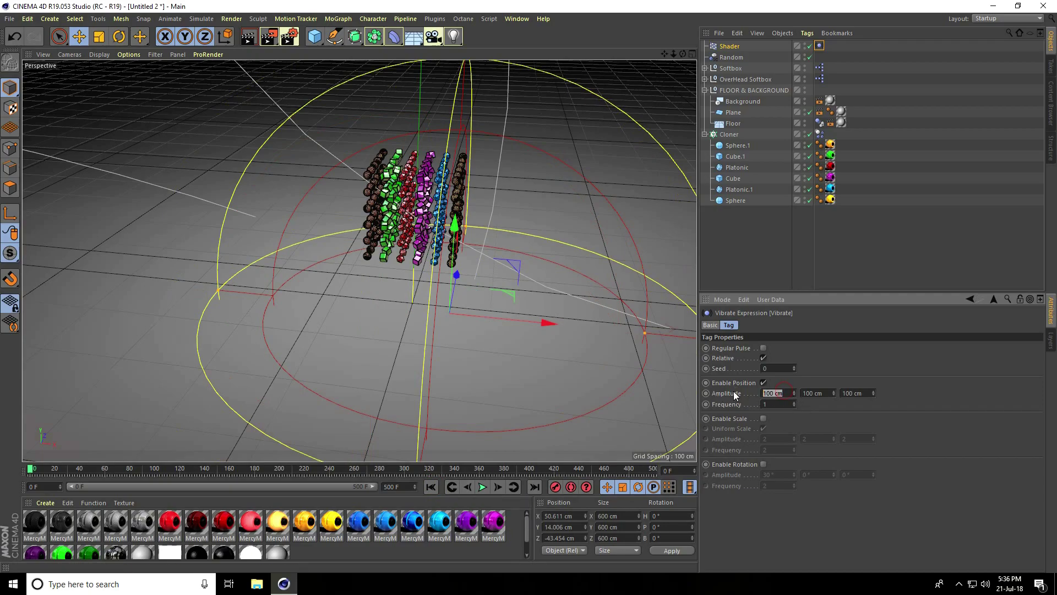
Set the Vibrate position amplitude to 400 cm on X, Y and Z
text(400)
key(Tab)
text(400)
key(Tab)
text(400)
key(Return)
Replay the stronger vibration from frame 0, orbiting to frame the scattered clones
click(434, 487)
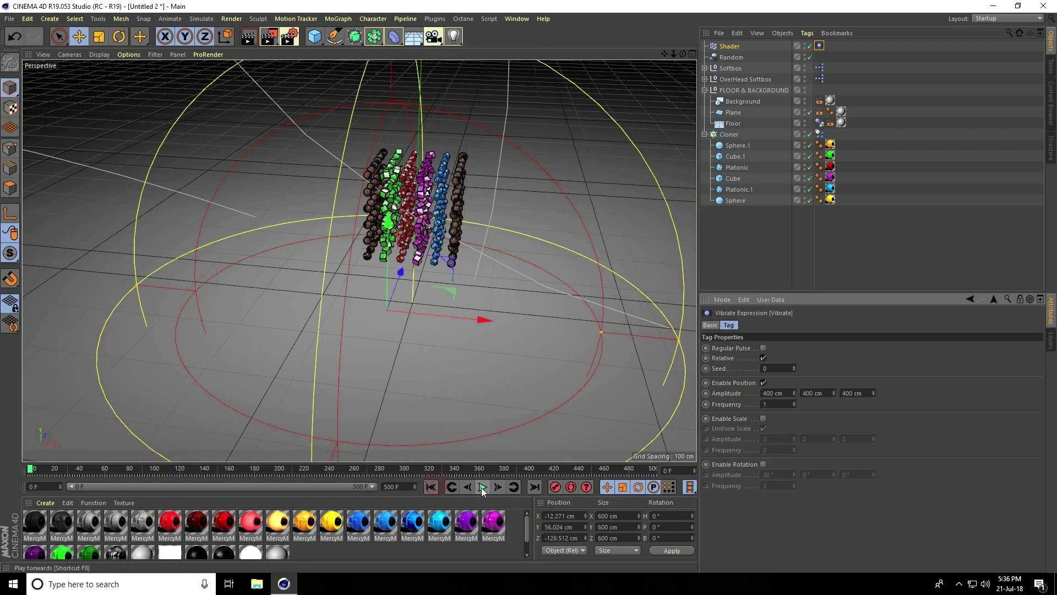
click(483, 487)
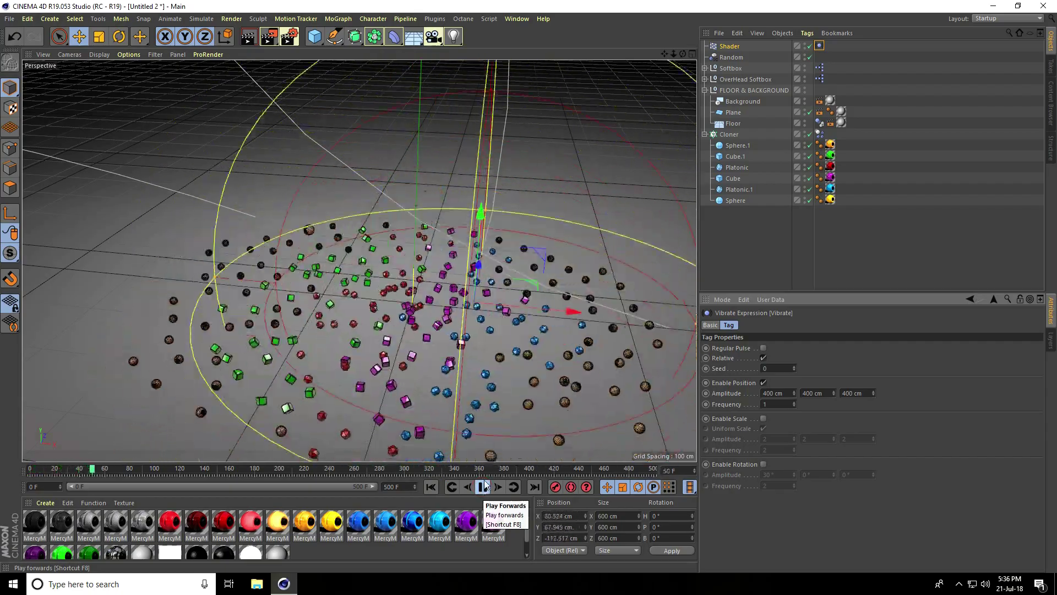
alt+drag(462, 331, 462, 312)
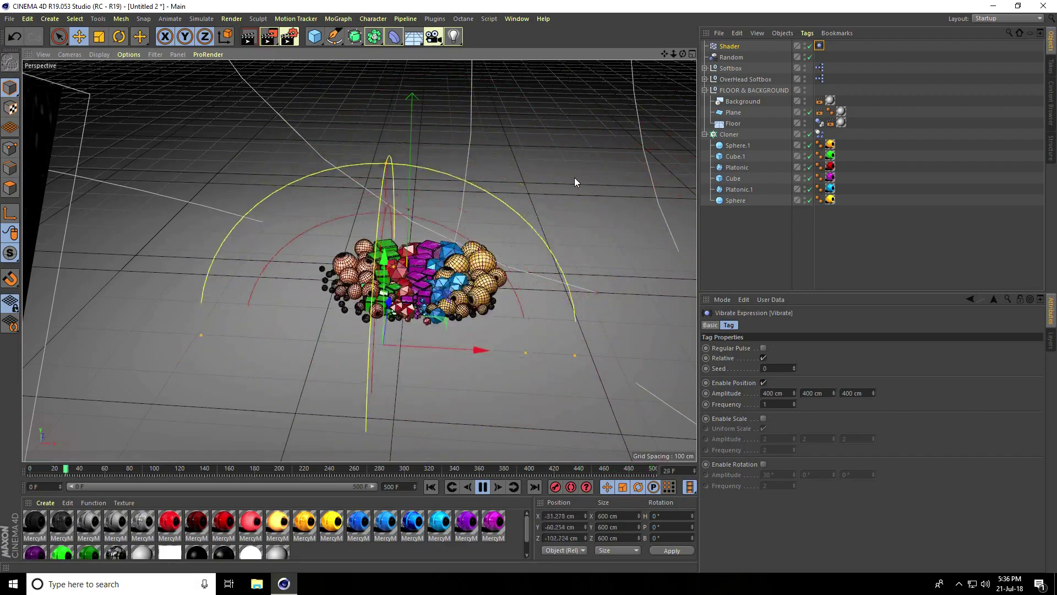
Stop playback and set the render output to the HDTV 1080 29.97 preset
click(484, 493)
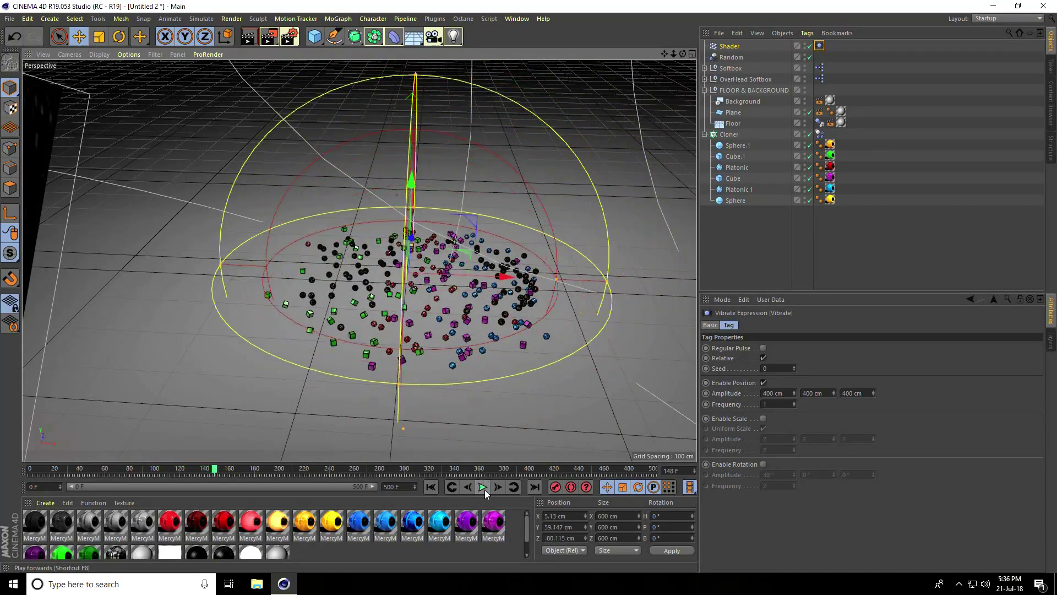
click(289, 37)
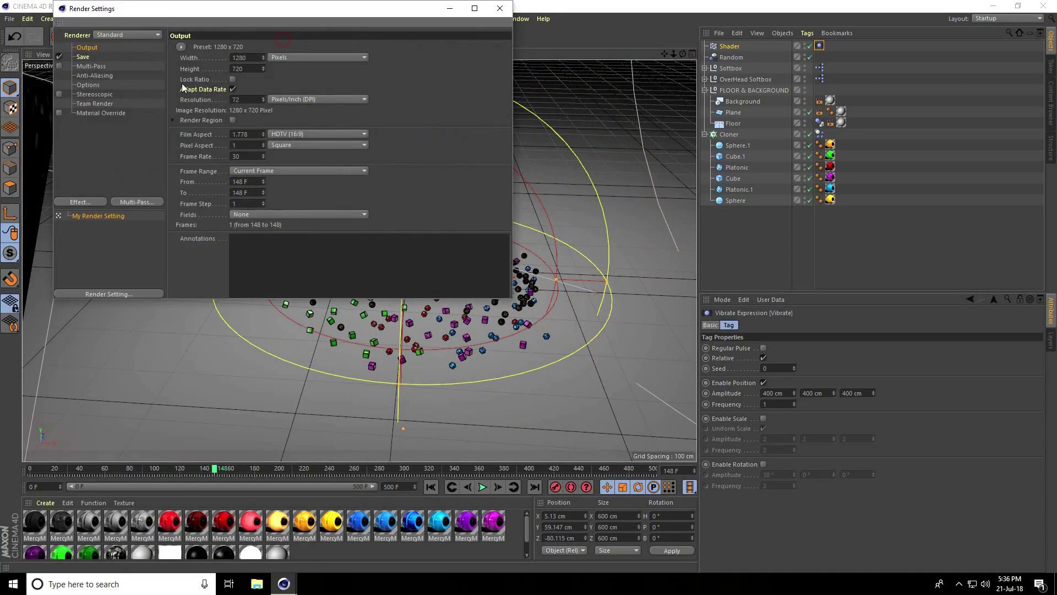
mouse_move(202, 77)
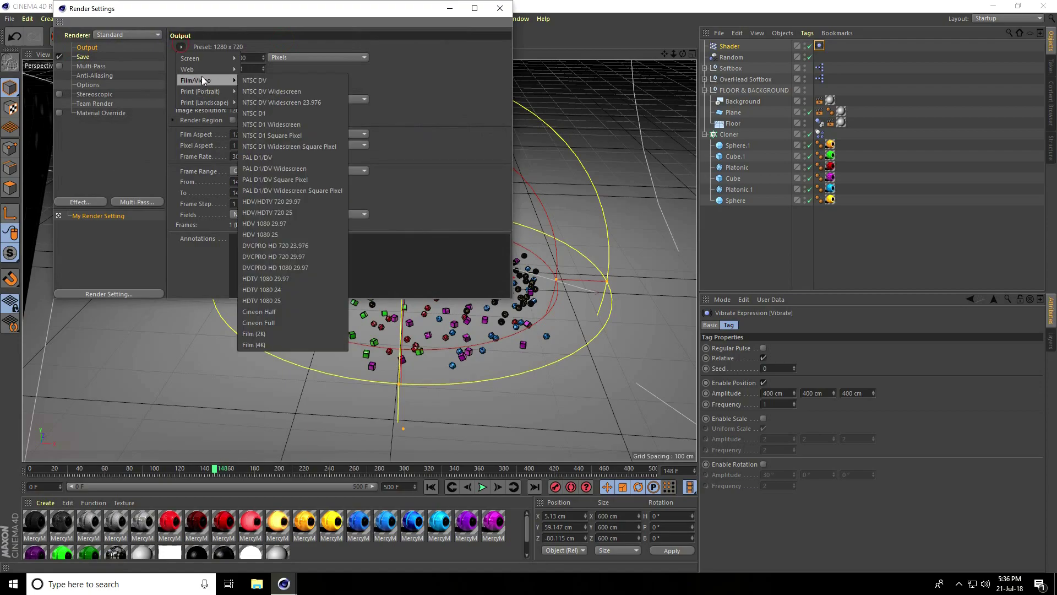
click(295, 280)
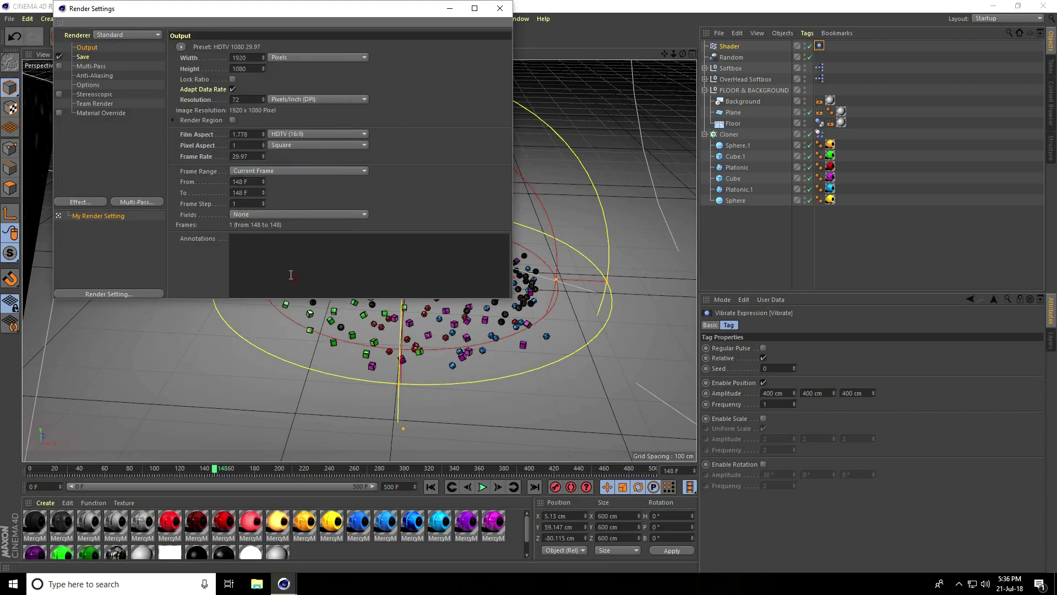
Render All Frames and save the output as JPG images
click(271, 172)
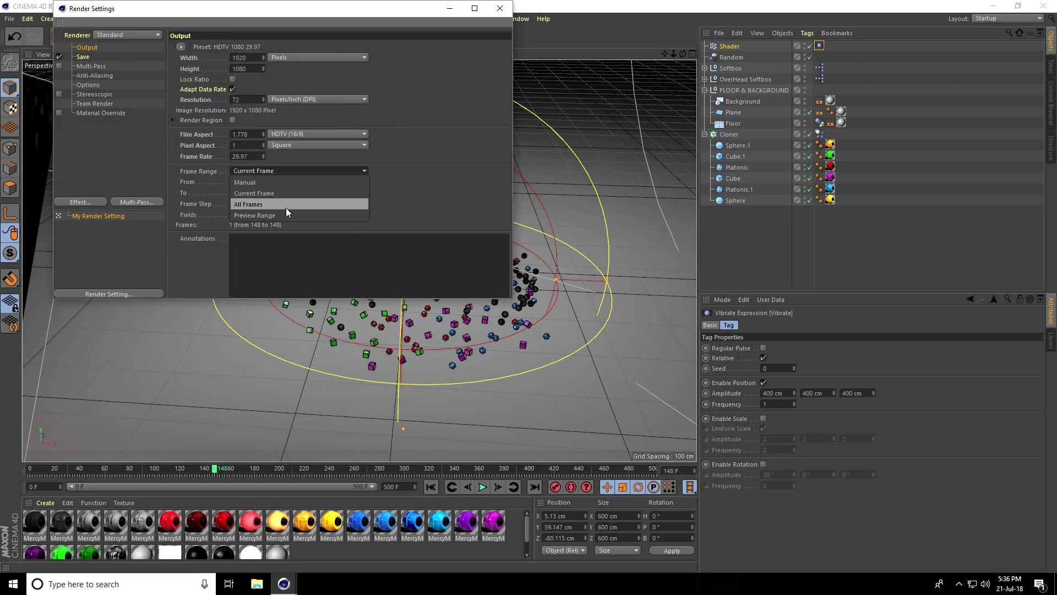
click(286, 205)
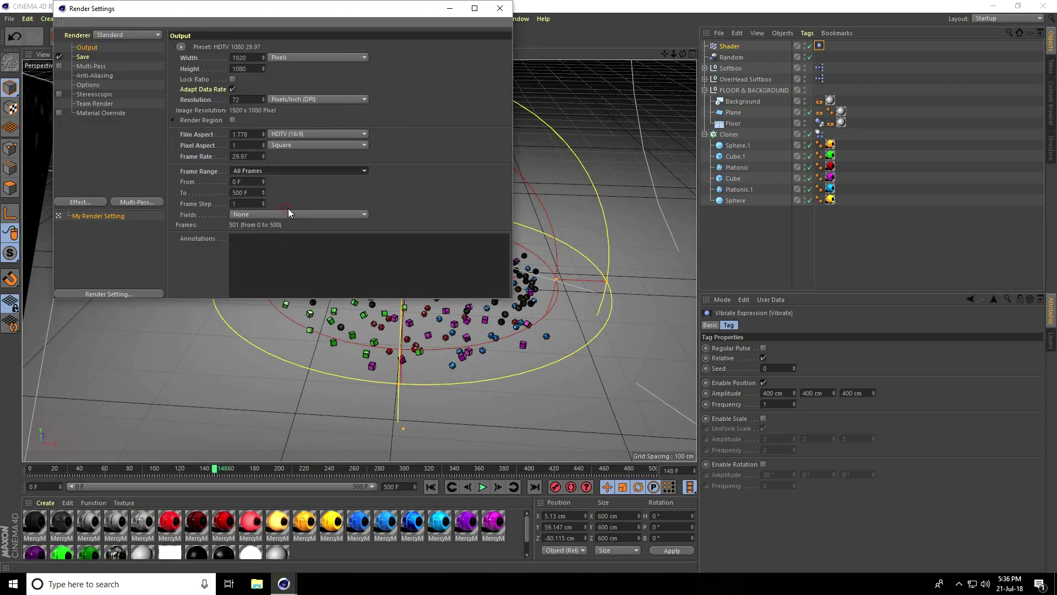
click(83, 57)
click(282, 78)
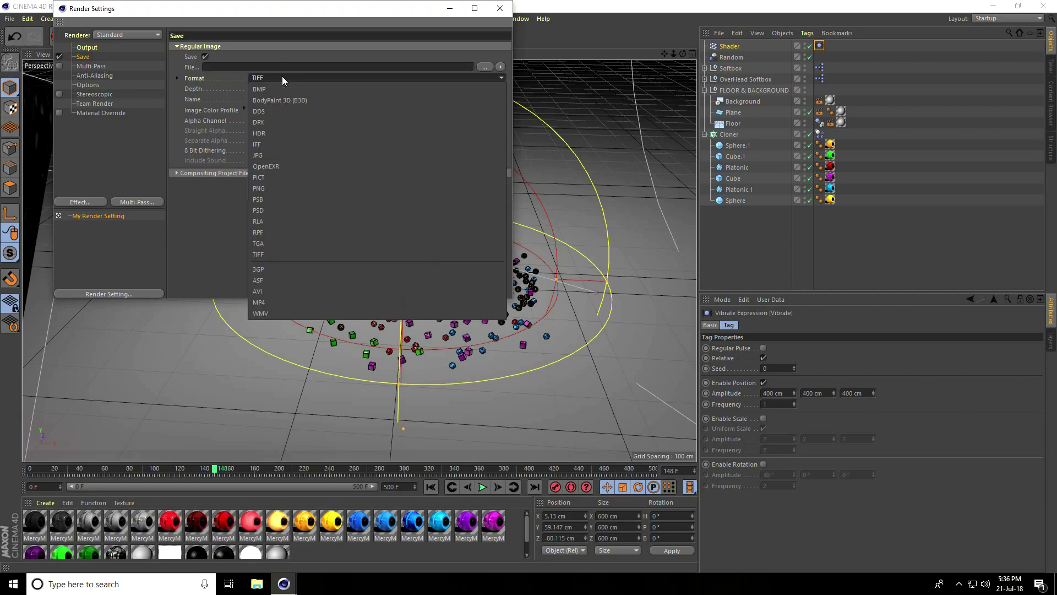
click(298, 156)
Create a new folder named 'cube' on the Desktop as the render output location
click(484, 66)
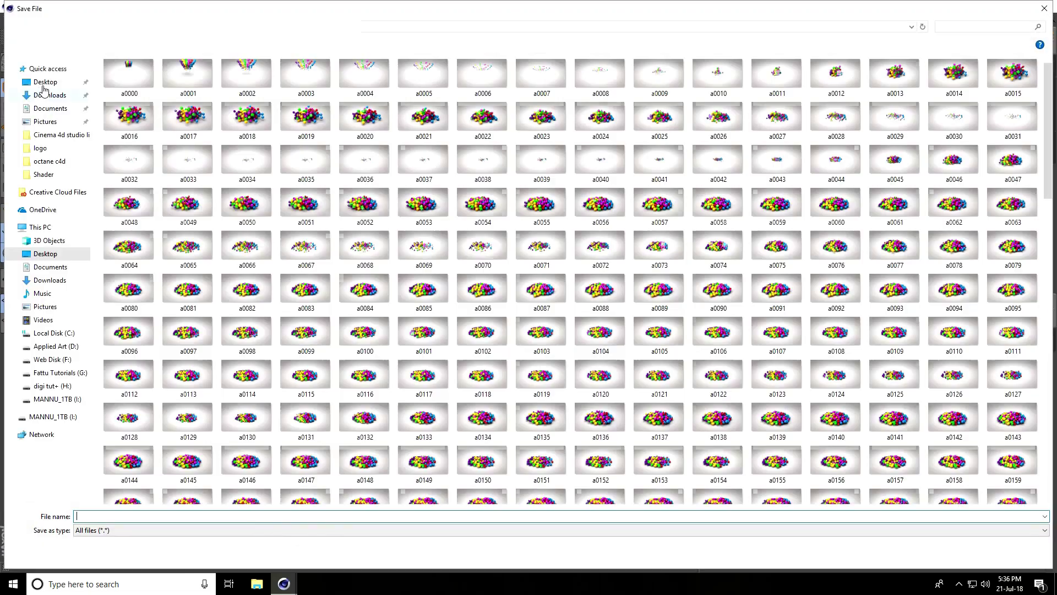
click(45, 82)
right_click(193, 185)
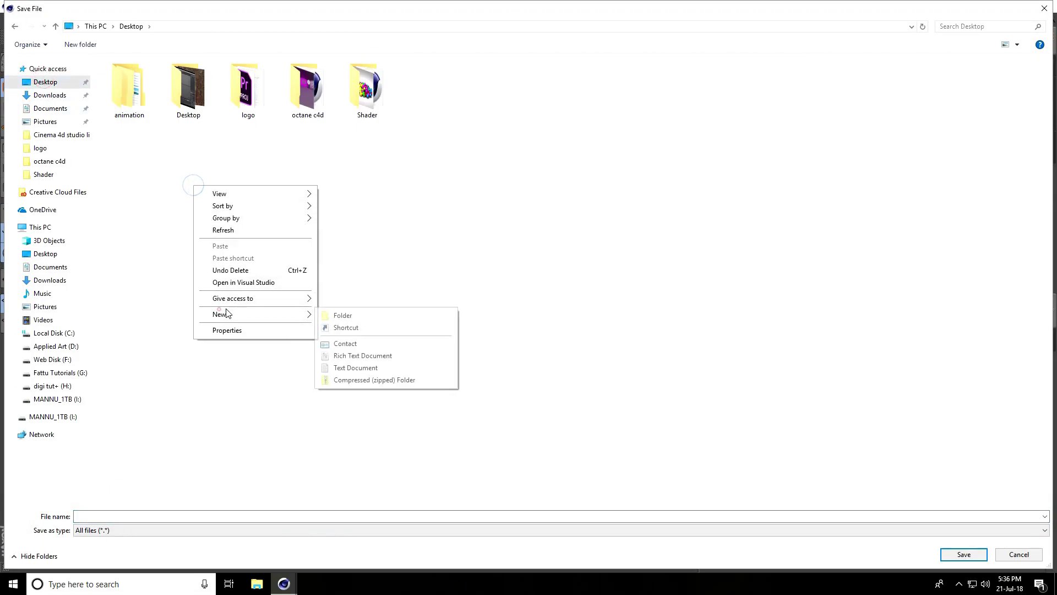
click(217, 307)
right_click(207, 251)
click(241, 382)
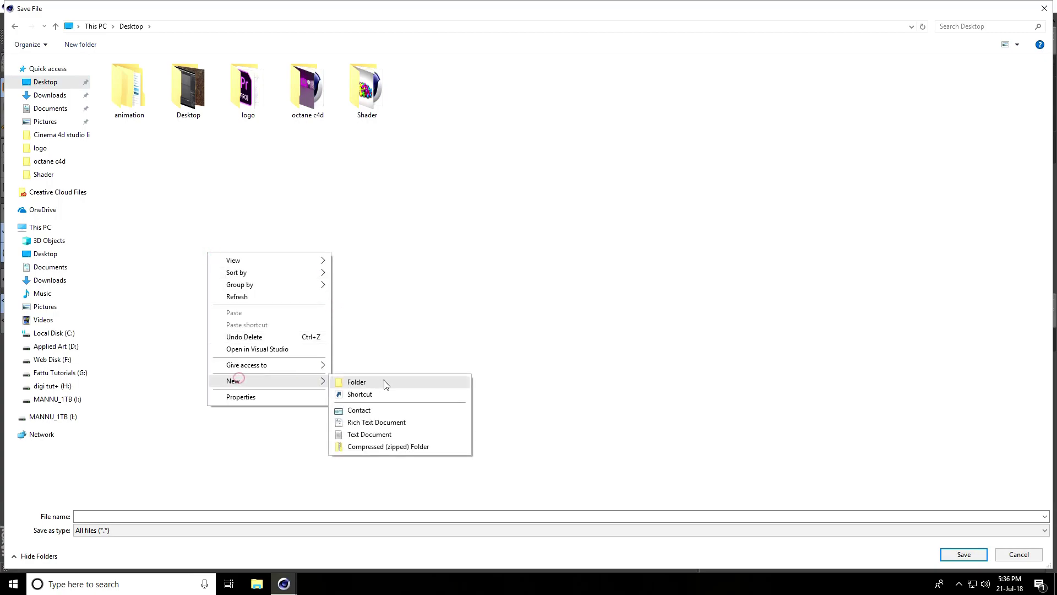
click(384, 381)
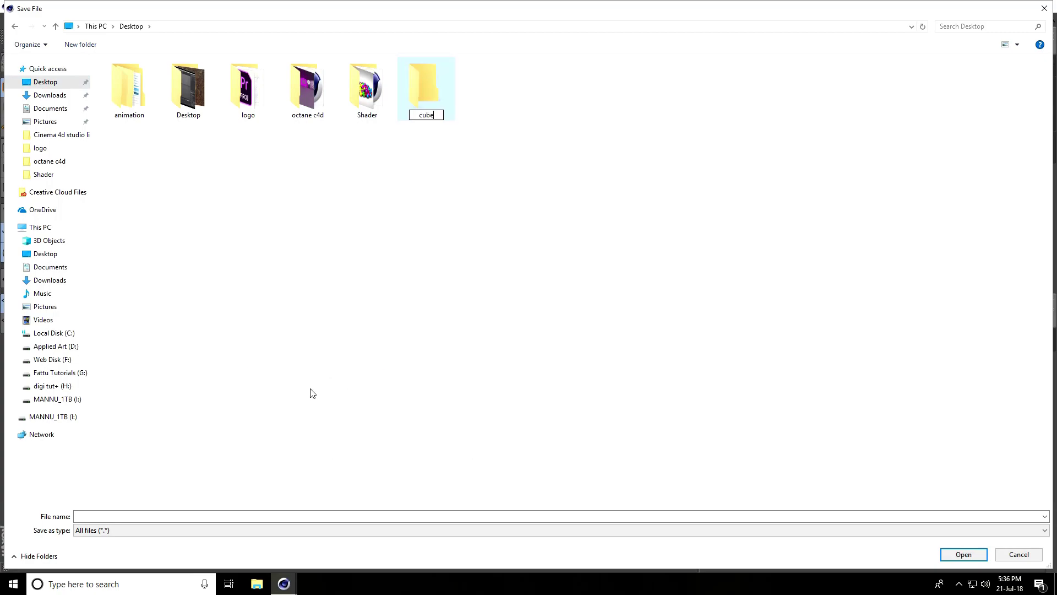
key(Return)
Save rendered frames as 'a' in the cube folder and set anti-aliasing to Best
click(321, 516)
text(a)
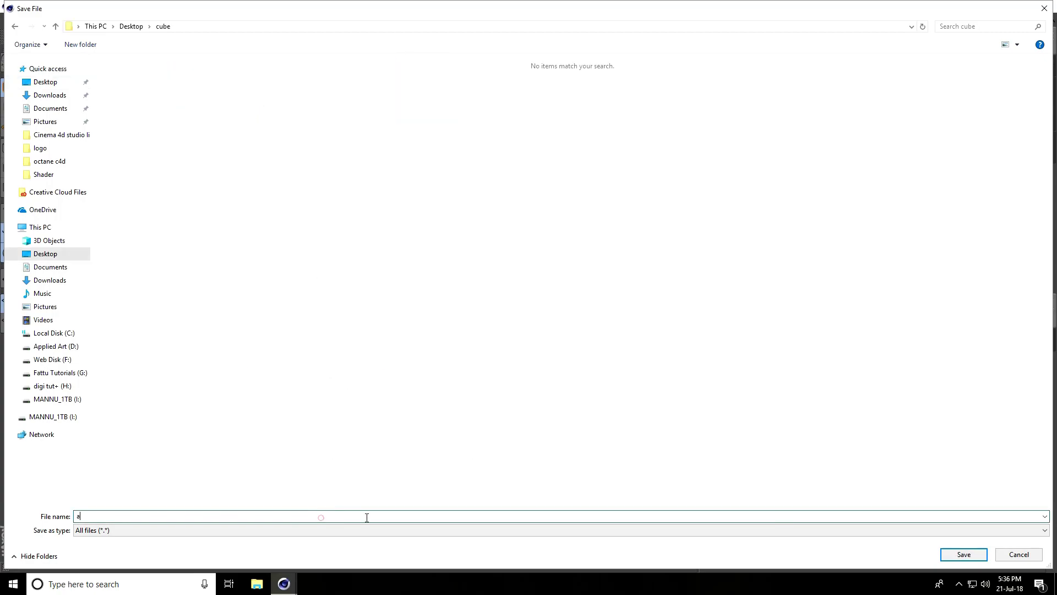
click(974, 556)
click(92, 75)
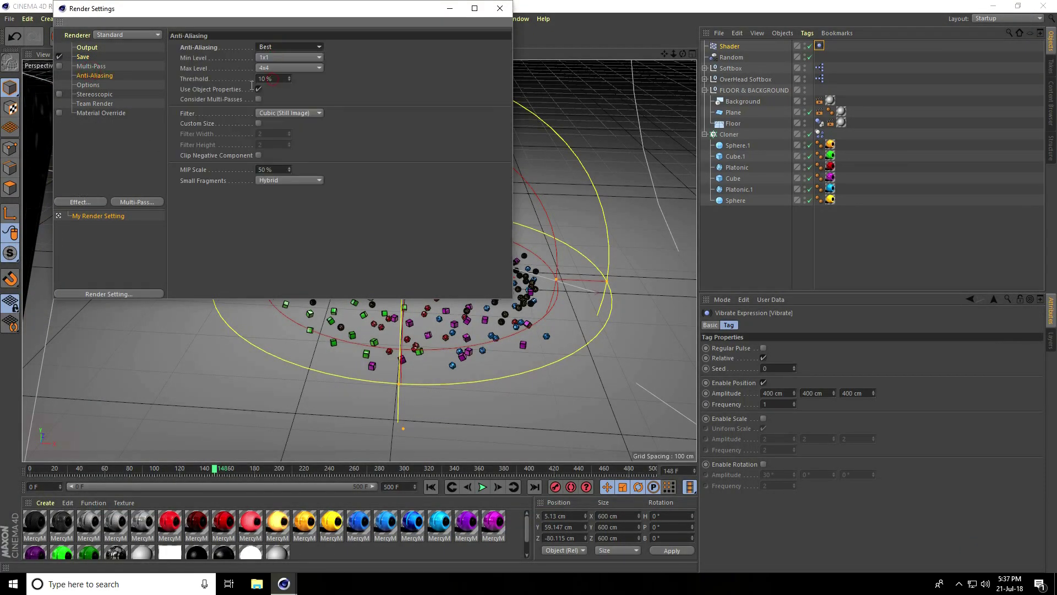
Add Ambient Occlusion with 128 max samples and 100% accuracy
click(70, 204)
click(120, 273)
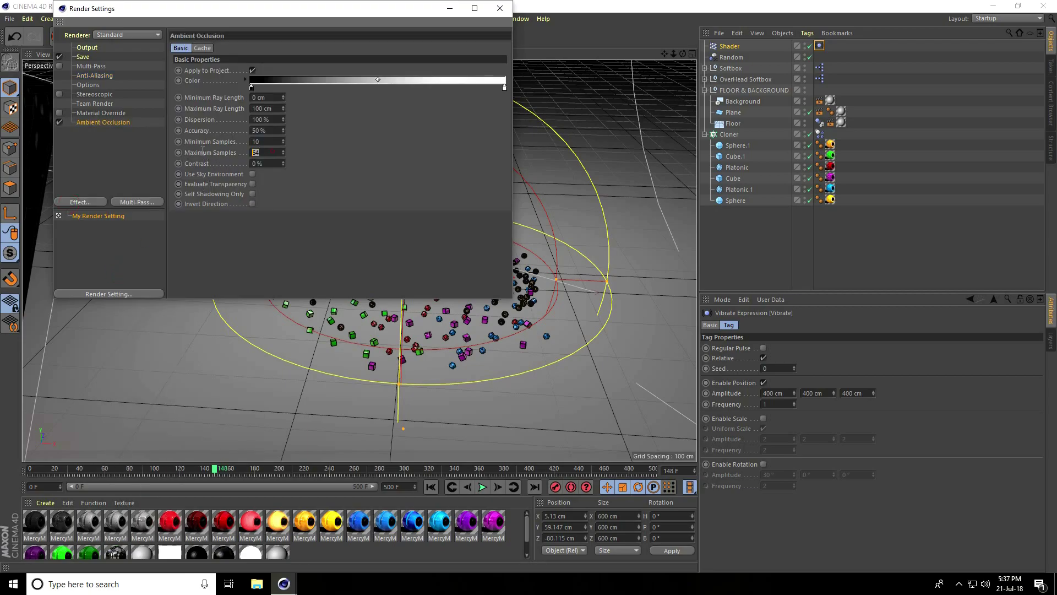
text(128)
double_click(264, 130)
text(100)
key(Return)
Add Global Illumination with Low samples and close Render Settings
click(82, 203)
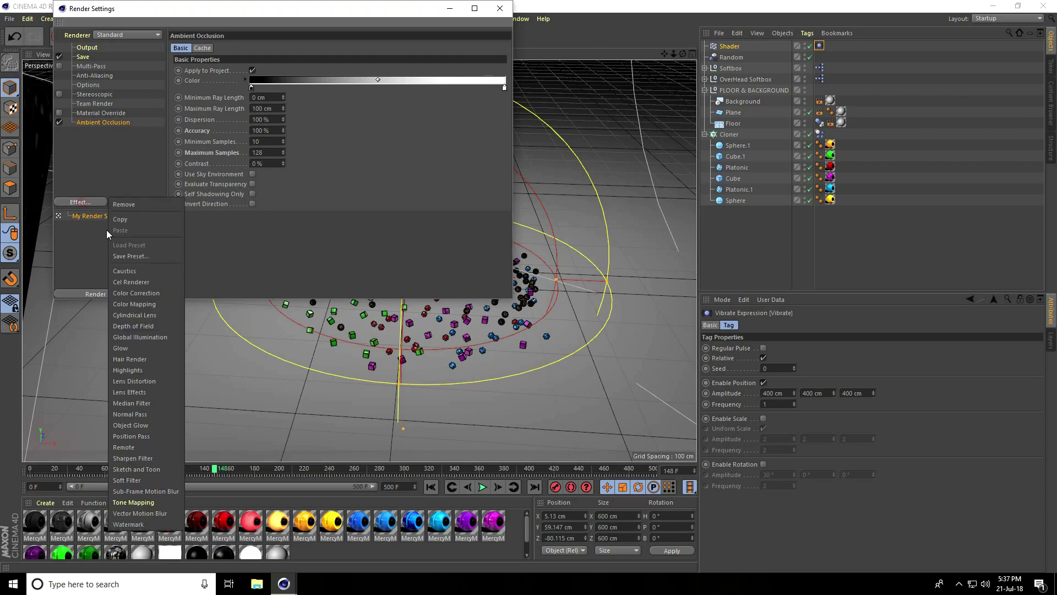
click(156, 337)
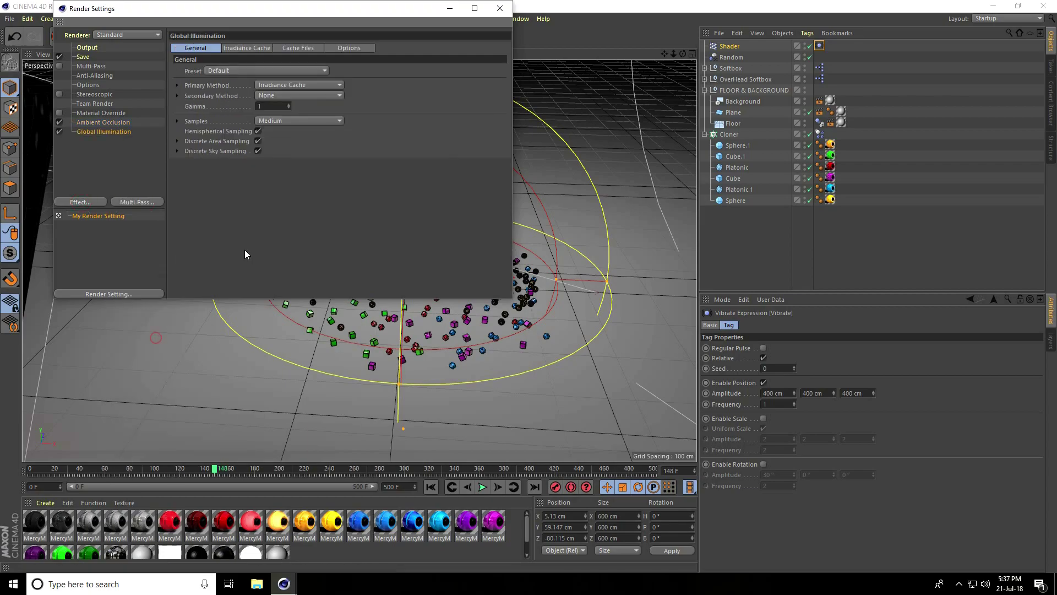
click(280, 119)
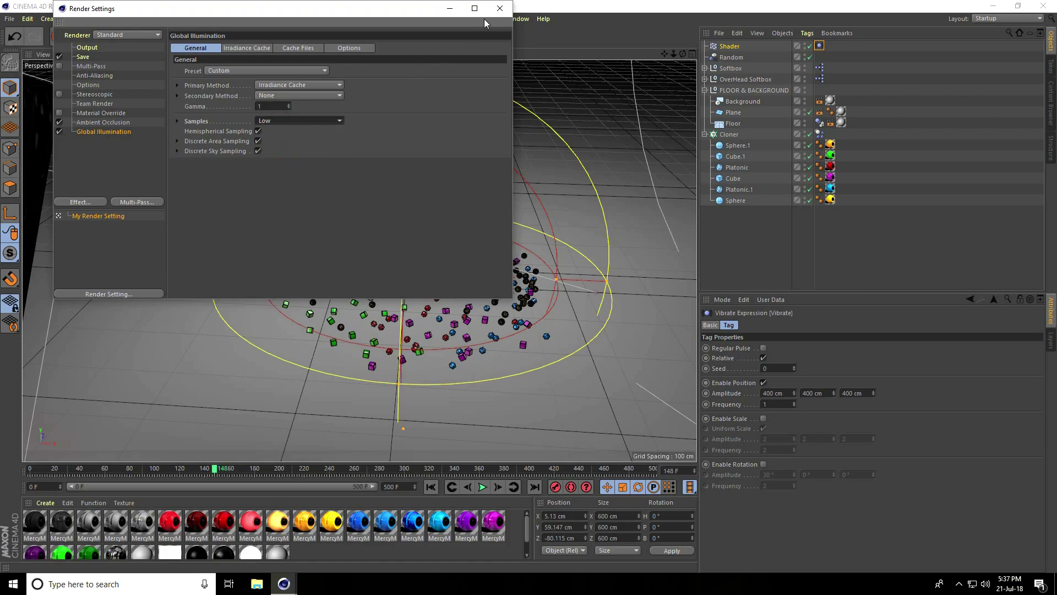
click(499, 9)
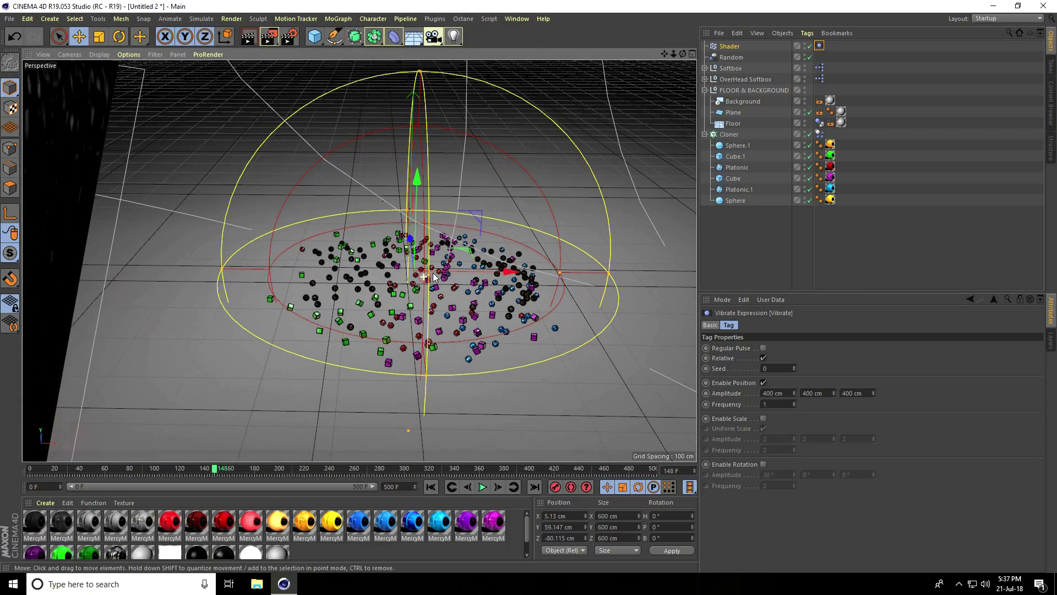
Return to frame 0 and add a Camera to the scene
scroll(527, 241, up, 4)
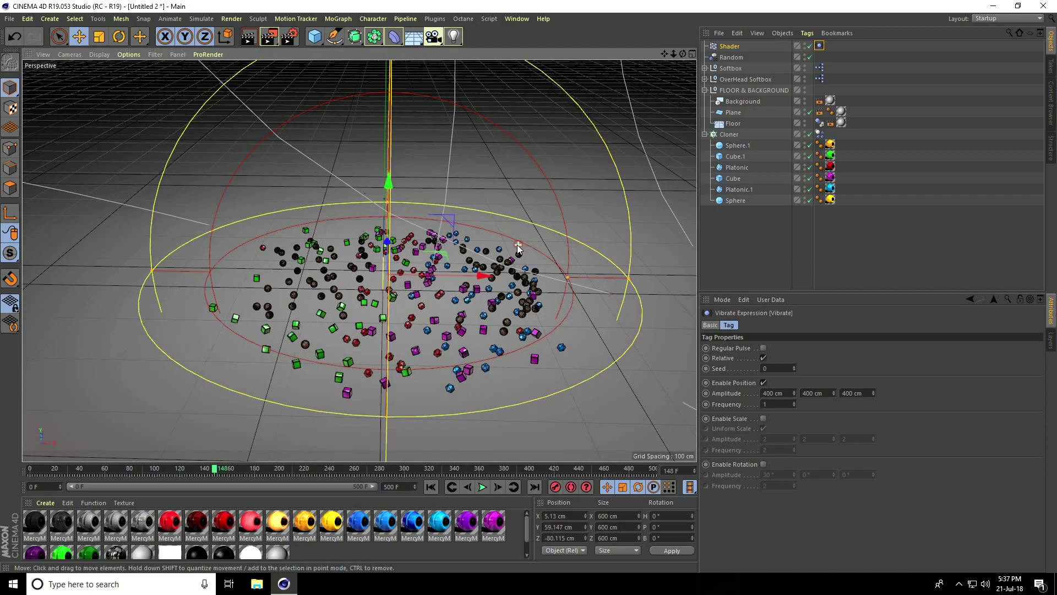
click(431, 487)
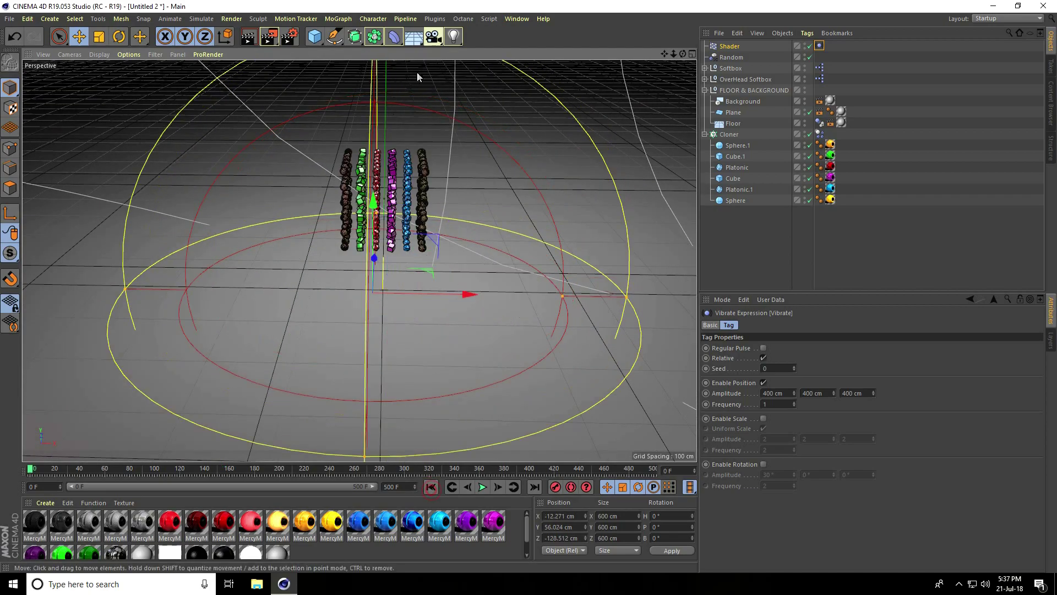
drag(433, 36, 460, 47)
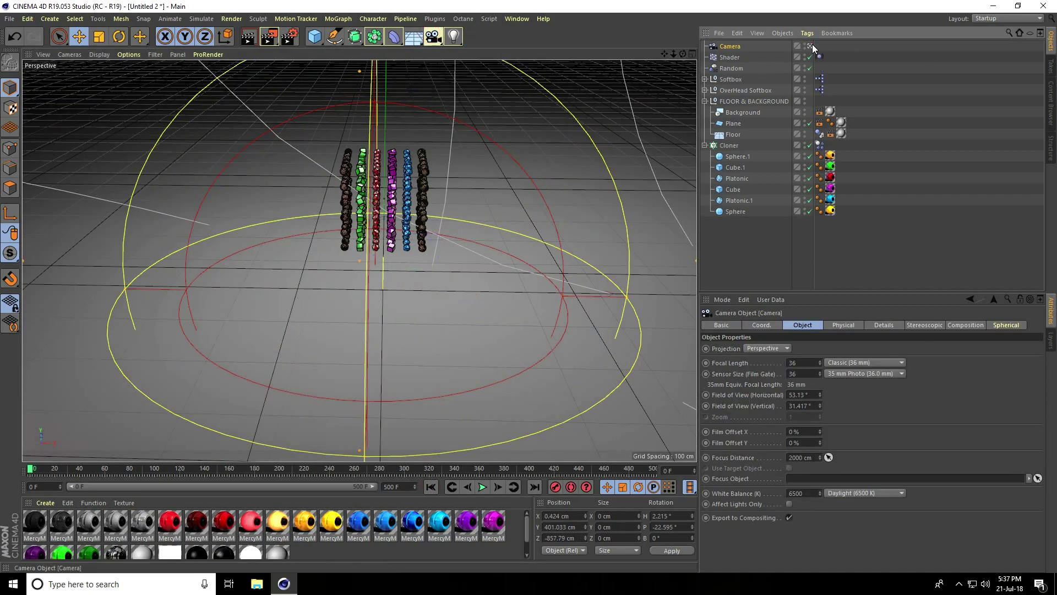
Give the Camera a Protection tag and play the animation from the start
right_click(726, 50)
mouse_move(787, 56)
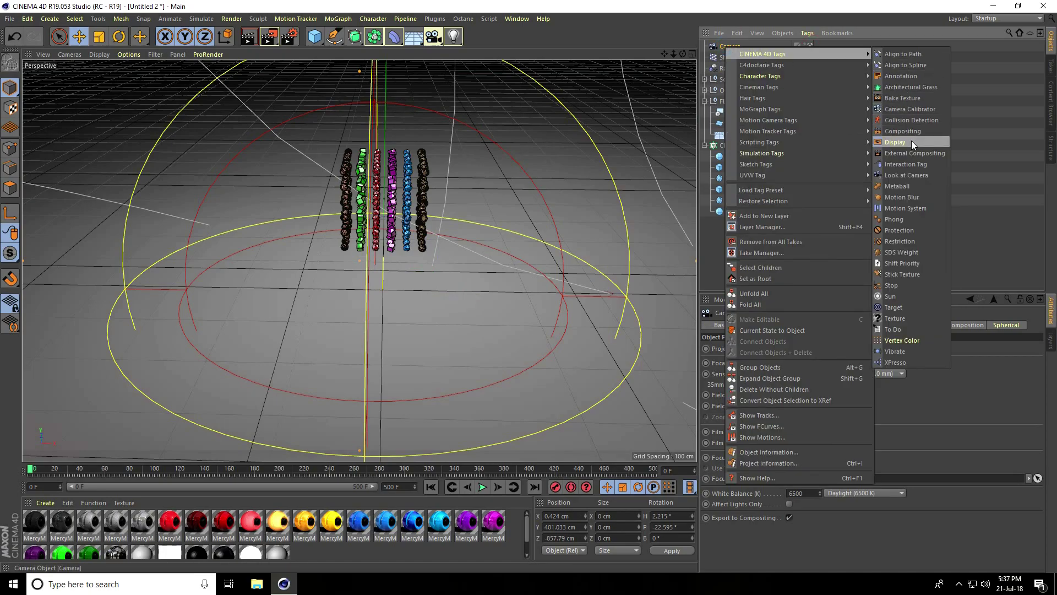
click(920, 230)
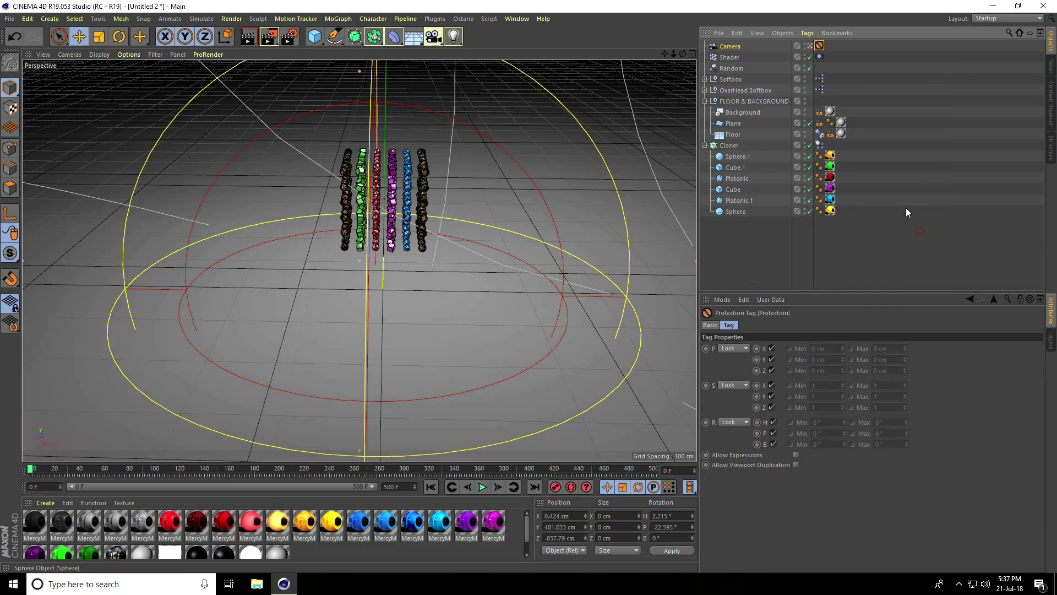
click(482, 492)
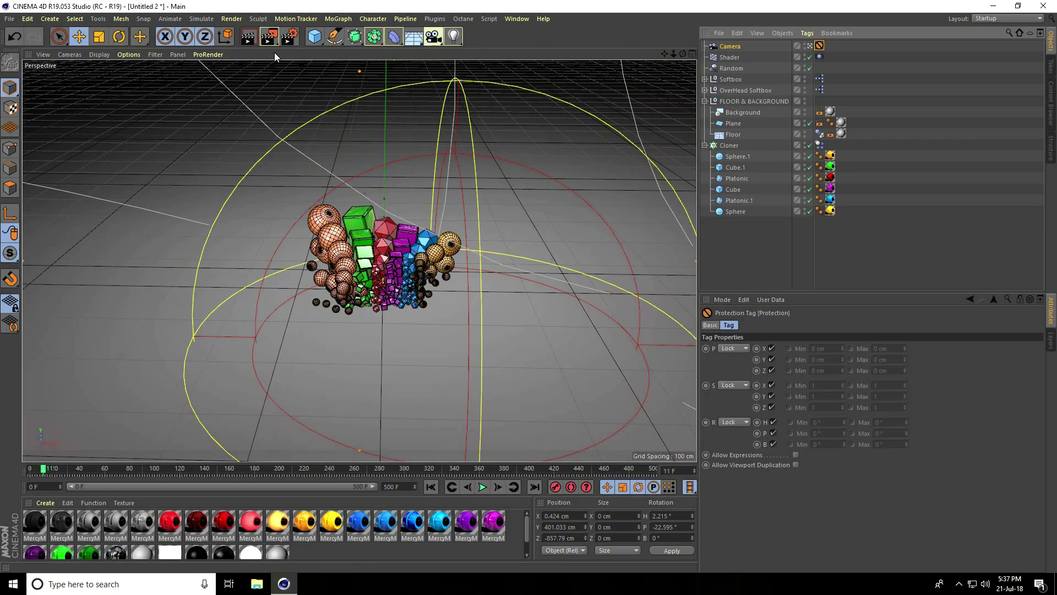
Render the full 1920x1080 animation to the Picture Viewer, dismissing the Asset Error warning
click(268, 36)
click(252, 483)
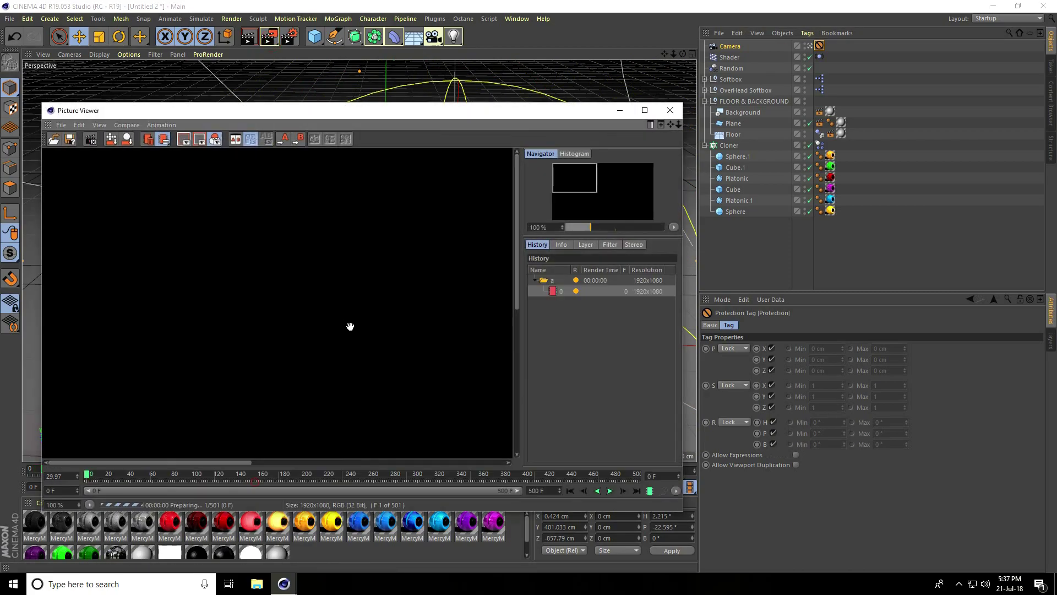
scroll(340, 325, down, 2)
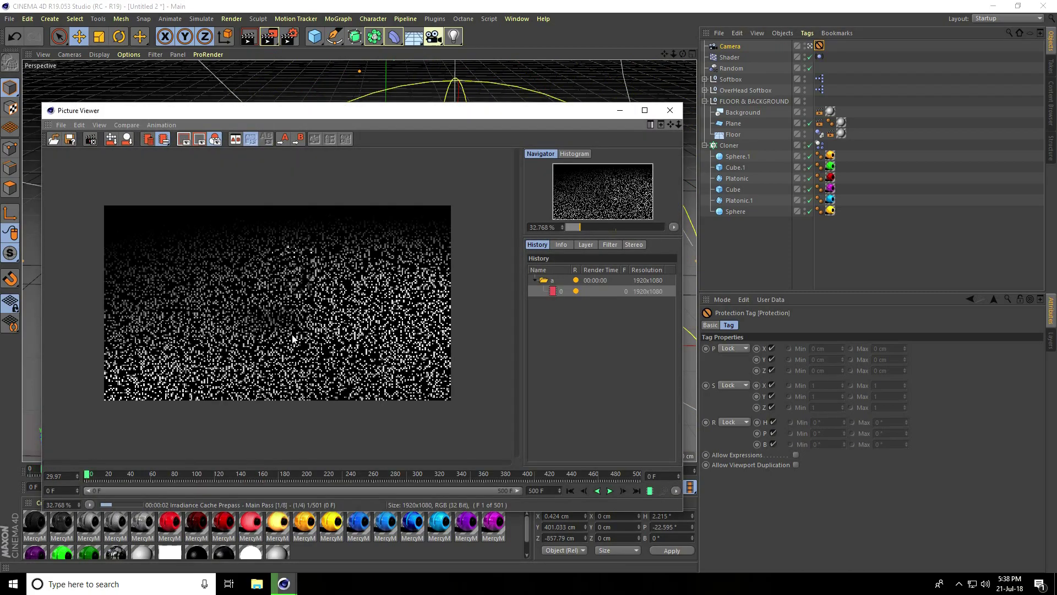
scroll(256, 338, up, 1)
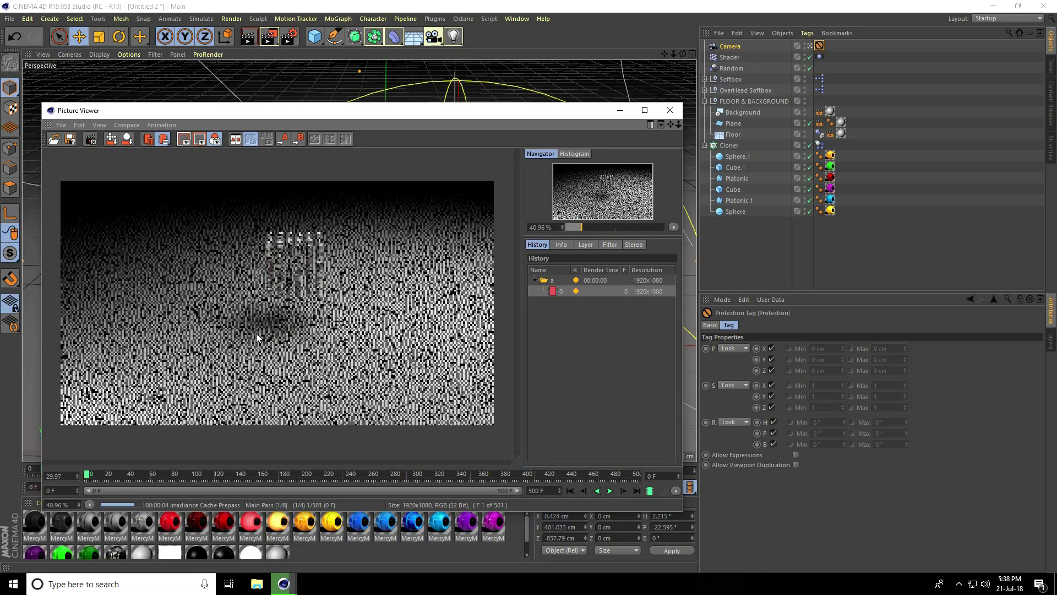